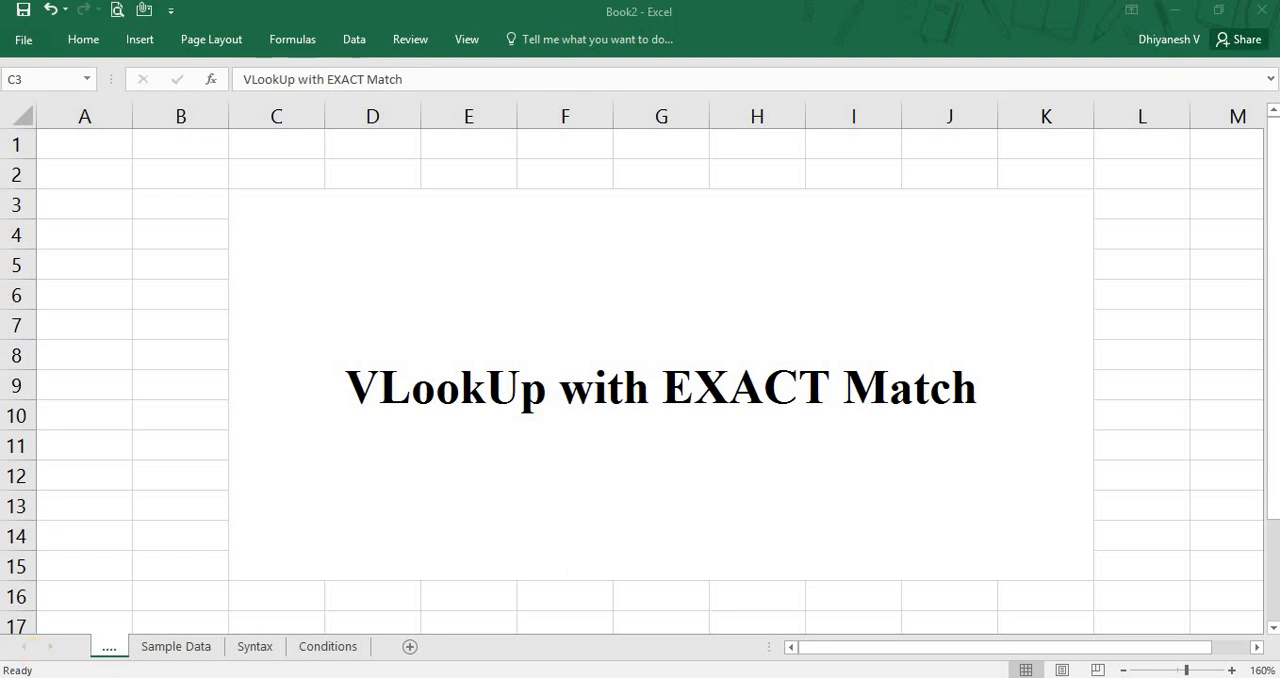
# Open the Sample Data sheet and examine the invoice table's headings from Invoice Number across to Invoice Value.
pyautogui.click(205, 648)
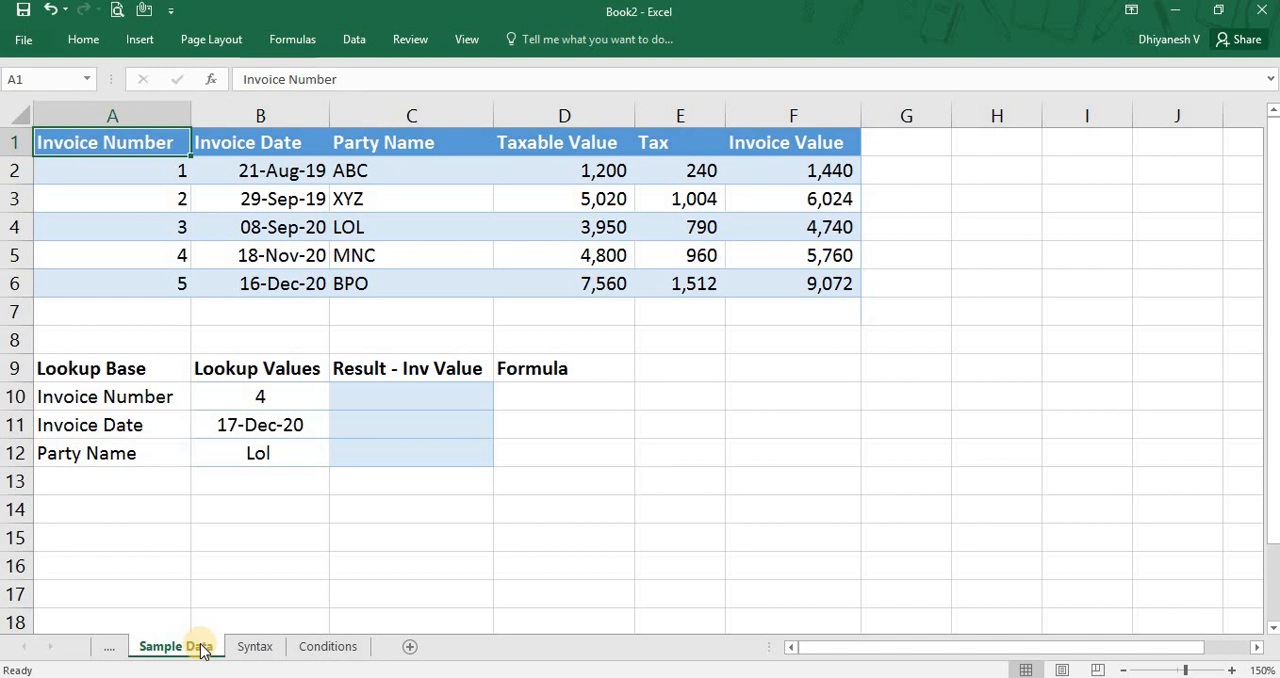
pyautogui.press('Right')
pyautogui.press('Right')
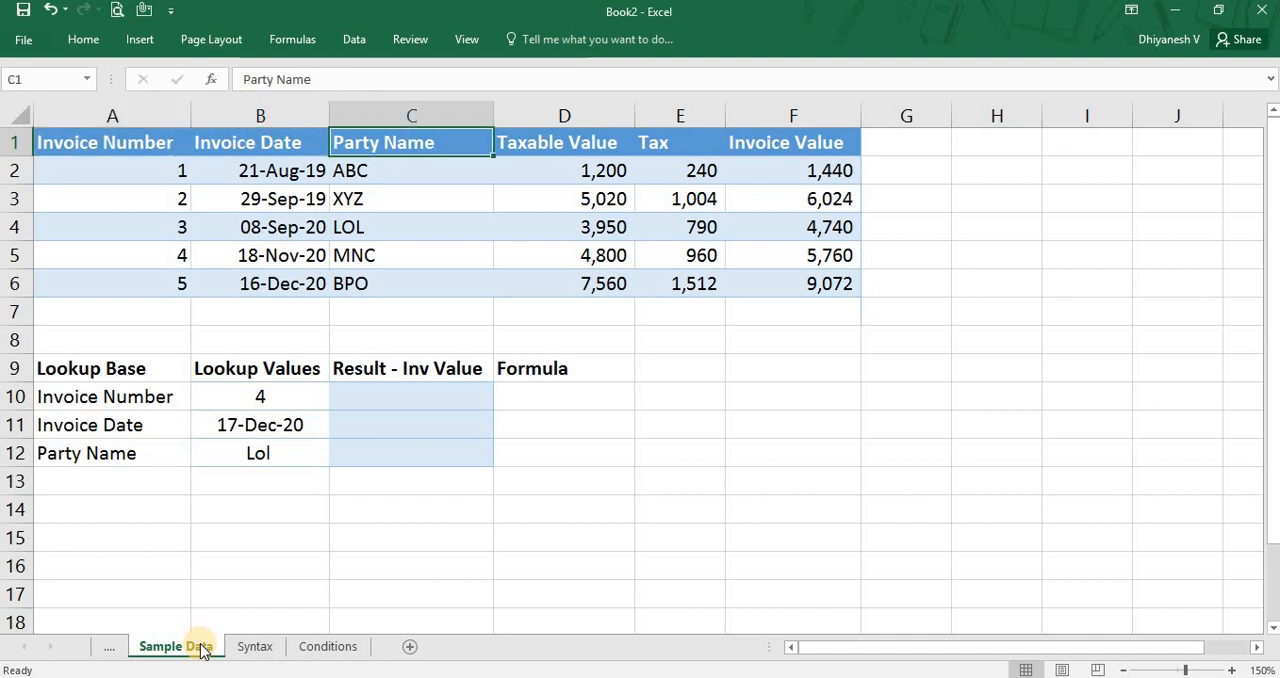
pyautogui.press('Right')
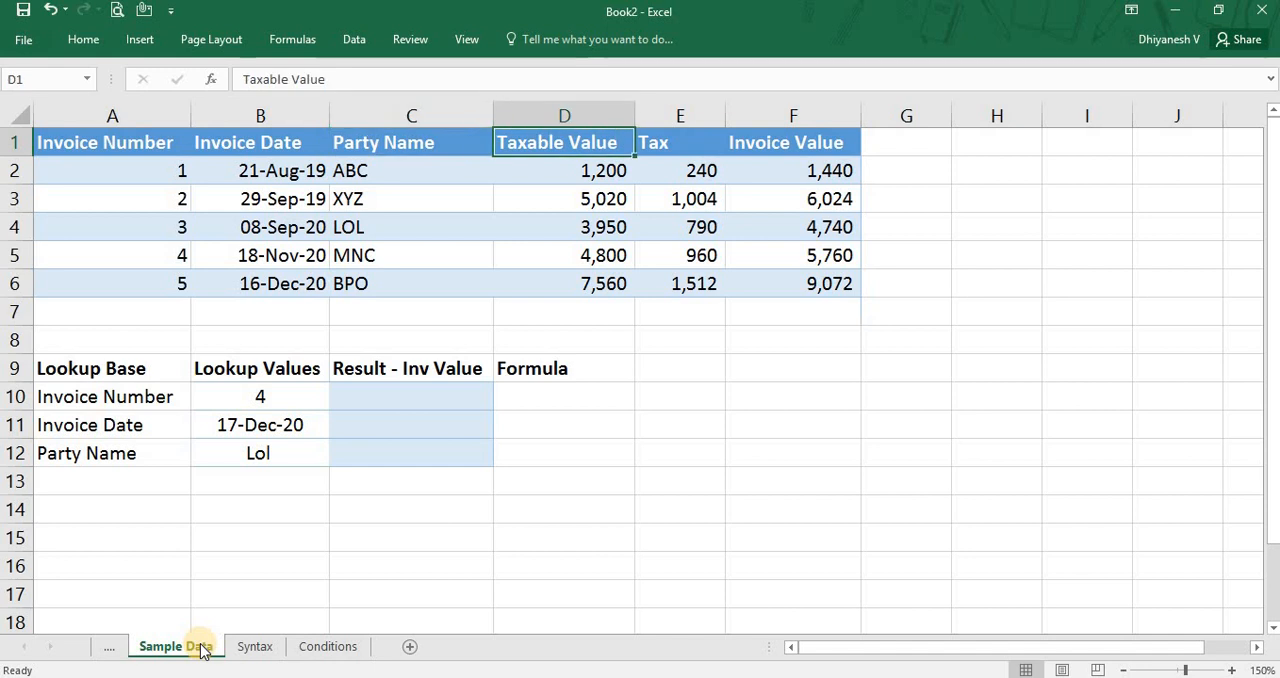
pyautogui.press('Right')
pyautogui.press('Right')
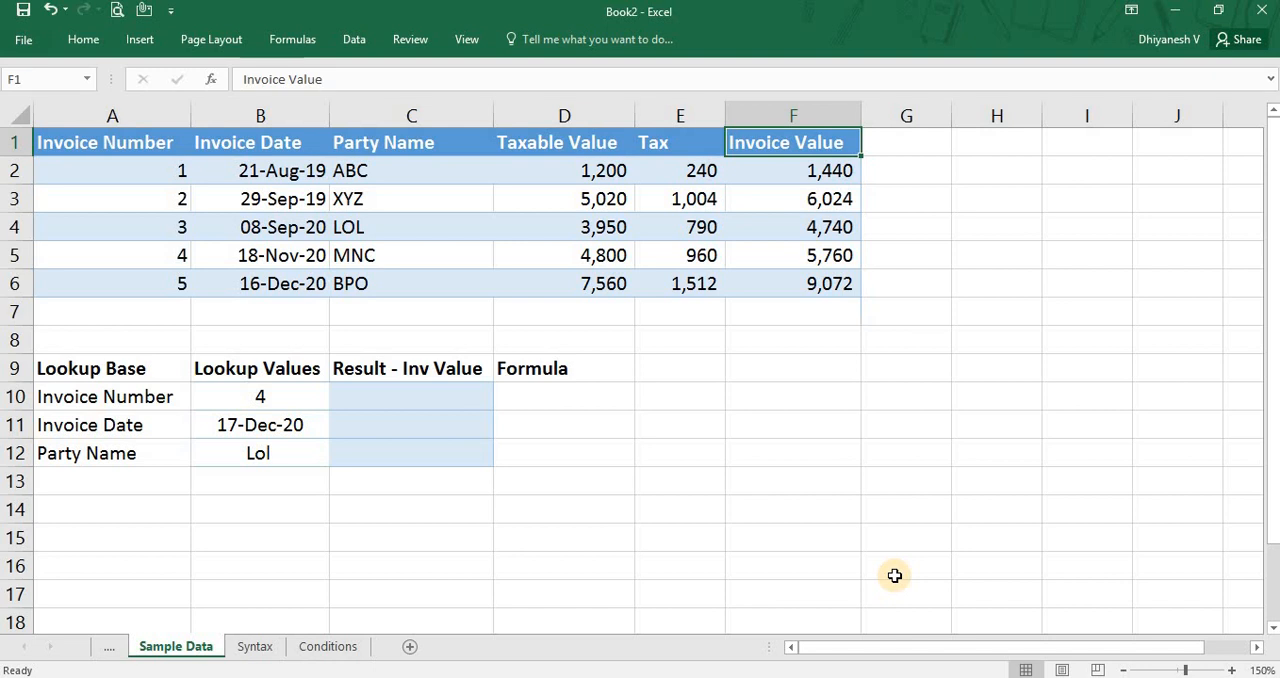
pyautogui.press('Home')
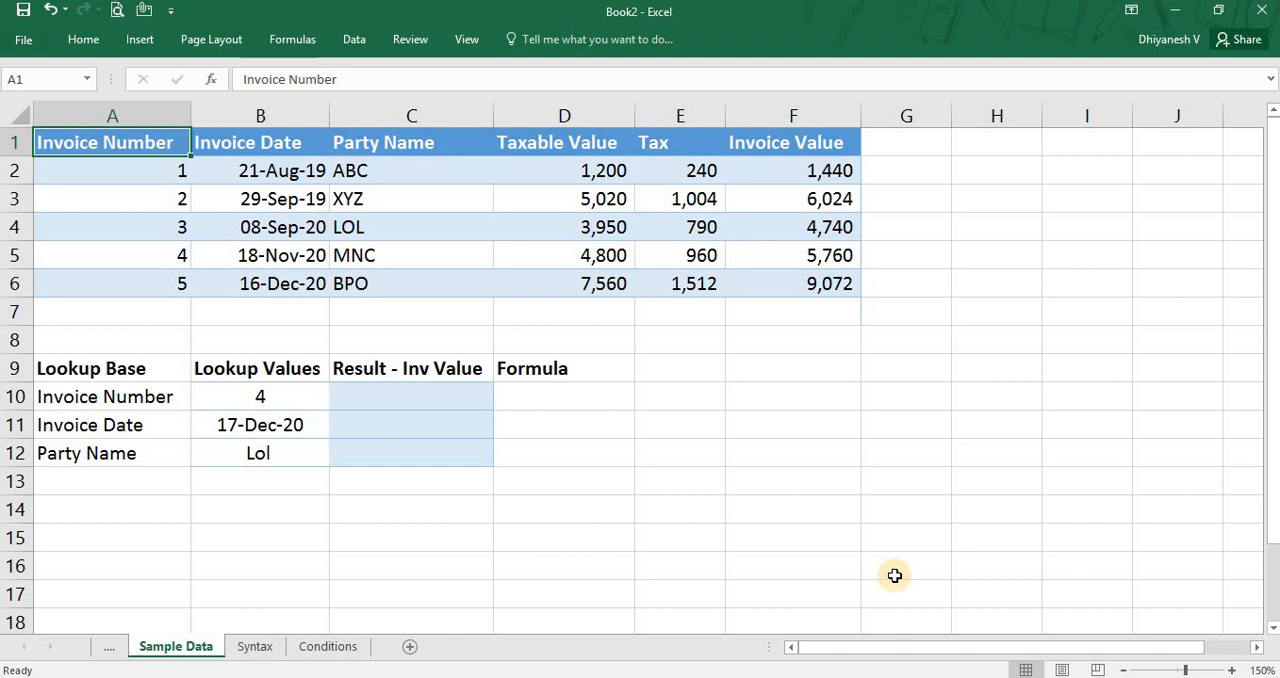
# Add an invoice in row 7 with number 6, date 17-12-20, party name LMN and taxable value 6000.
pyautogui.hotkey('ctrl', 'Down')
pyautogui.press('Down')
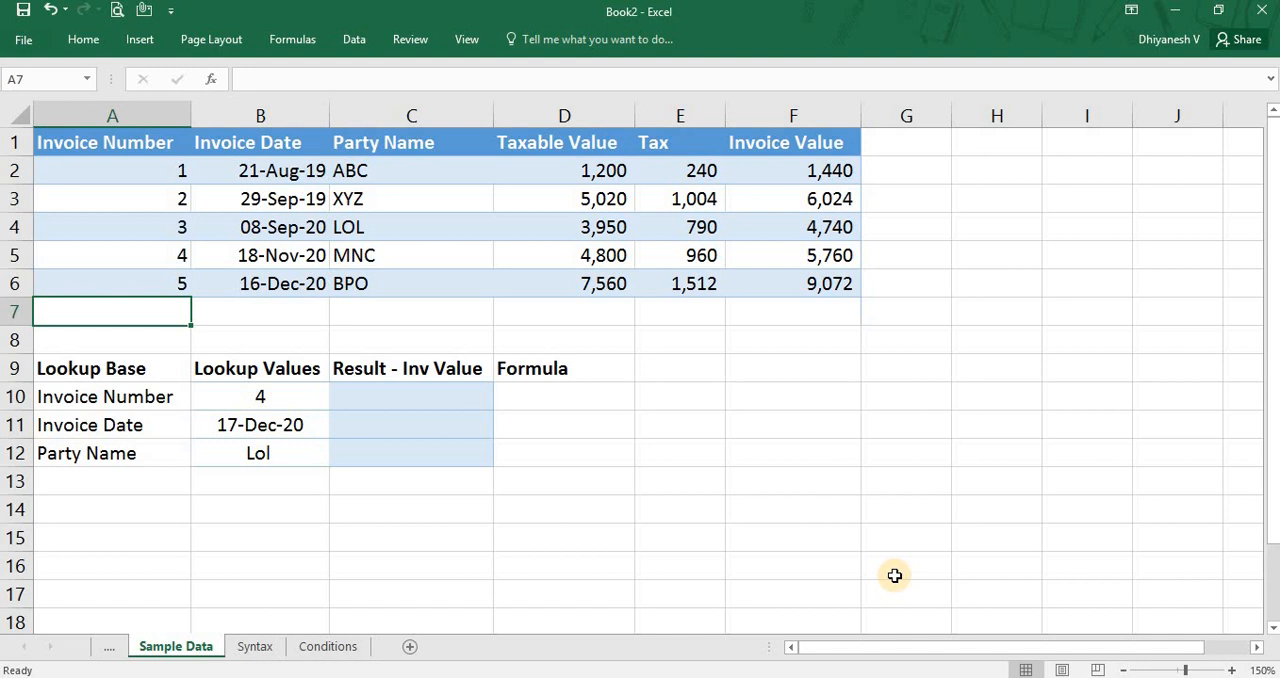
pyautogui.write('6')
pyautogui.press('Tab')
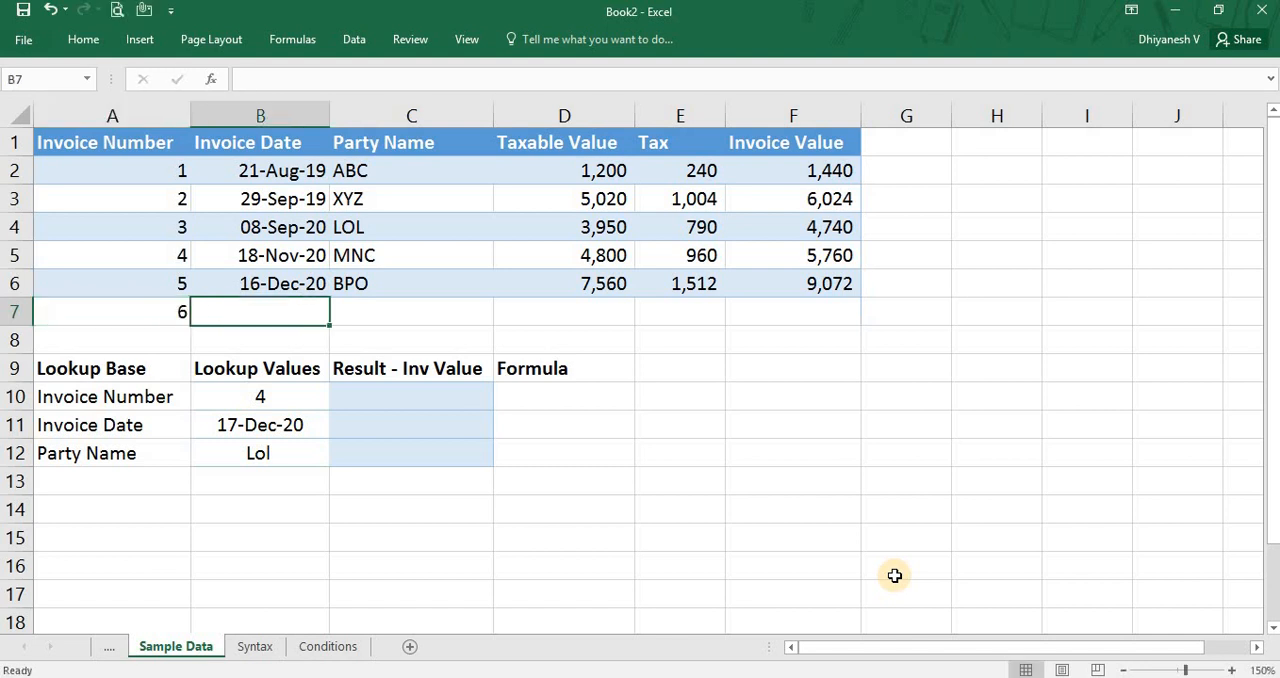
pyautogui.write('17-12')
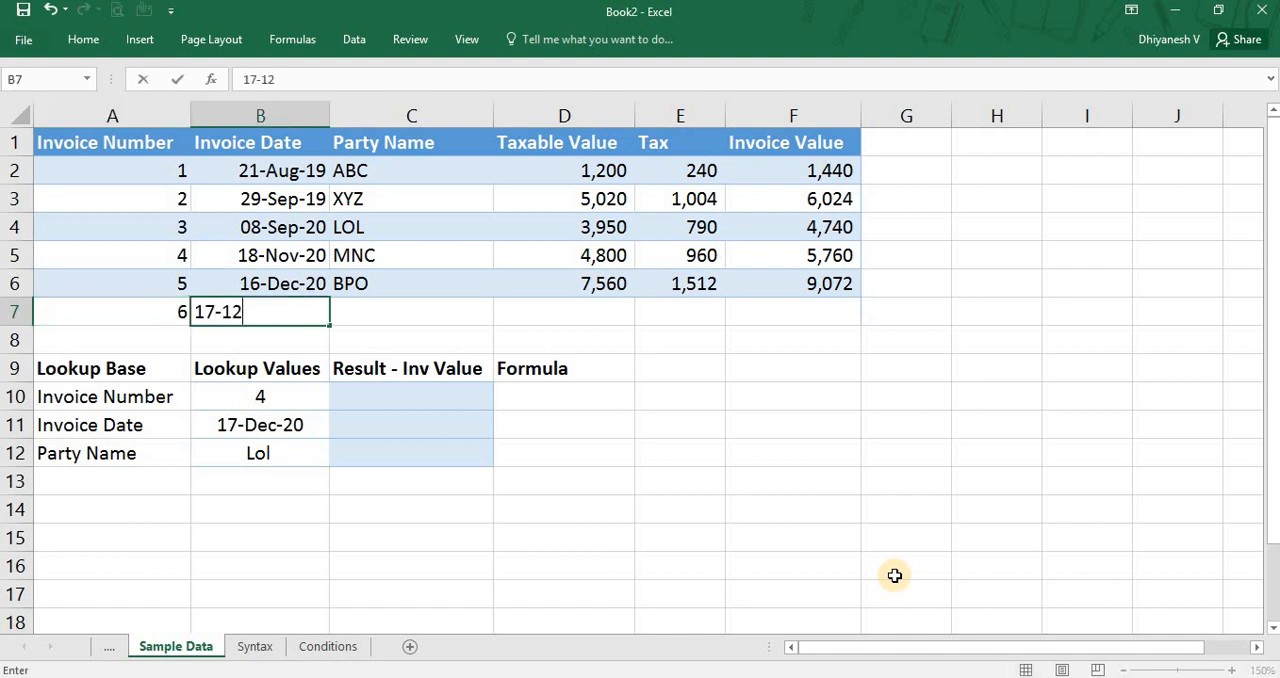
pyautogui.write('-20')
pyautogui.press('Tab')
pyautogui.write('LMN')
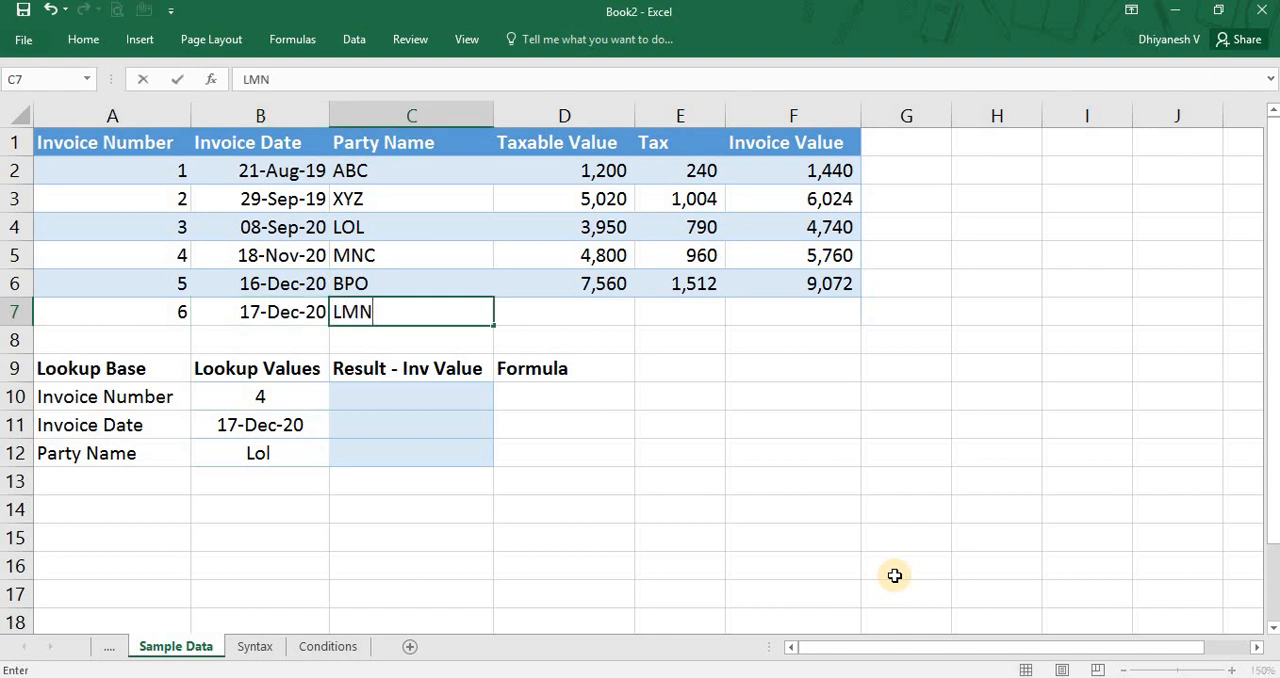
pyautogui.press('Tab')
pyautogui.write('6000')
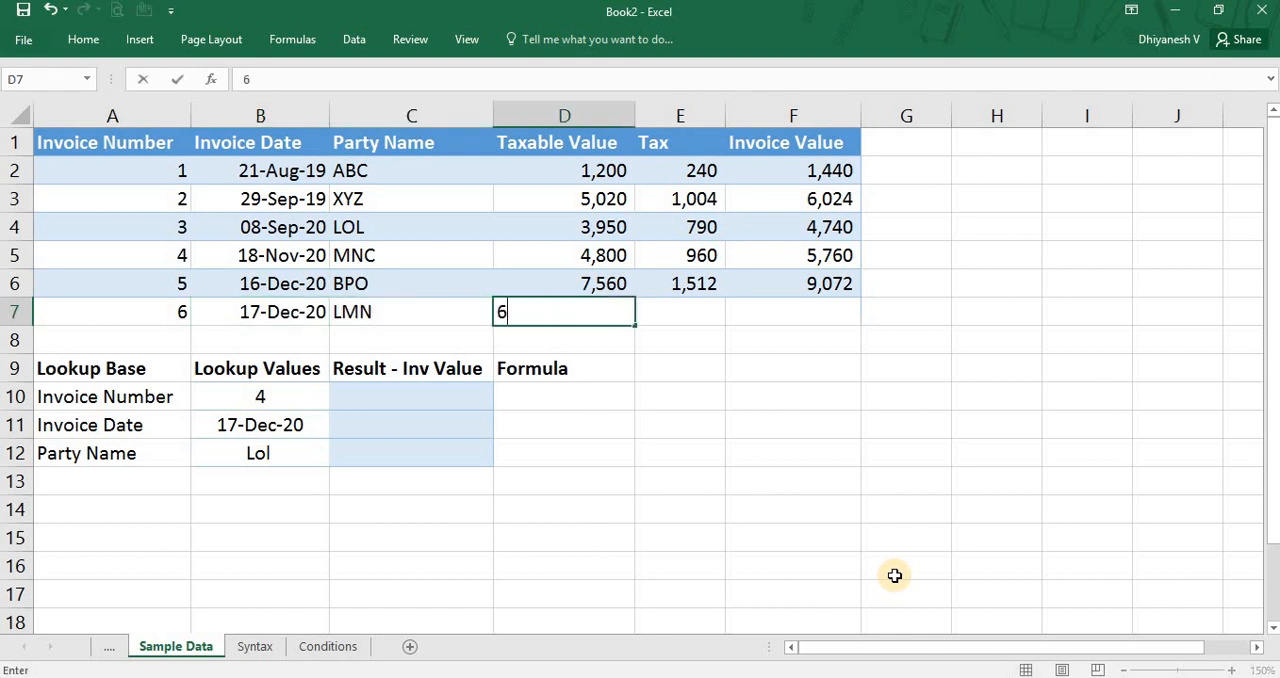
pyautogui.press('Tab')
# Copy the Tax and Invoice Value formulas from E5:F5 into the new invoice row at E7:F7.
pyautogui.press('Up')
pyautogui.press('Up')
pyautogui.hotkey('shift', 'Right')
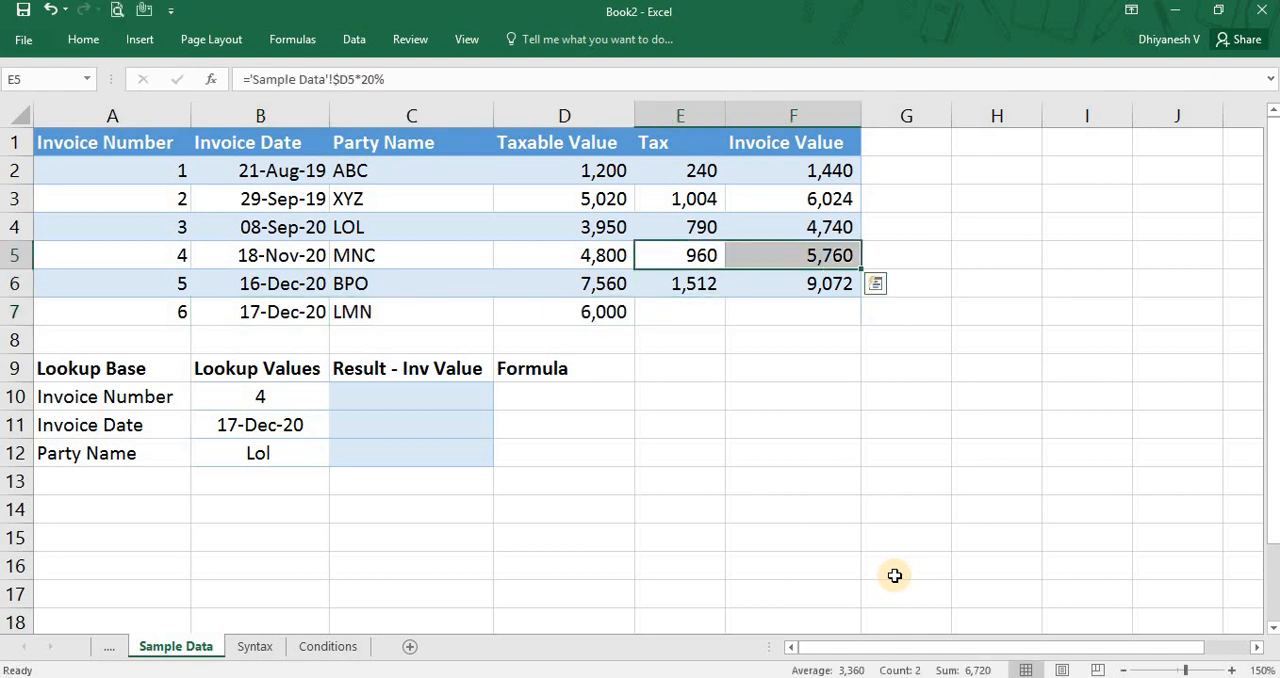
pyautogui.hotkey('ctrl', 'c')
pyautogui.press('Down')
pyautogui.press('Down')
pyautogui.hotkey('ctrl', 'v')
pyautogui.press('Right')
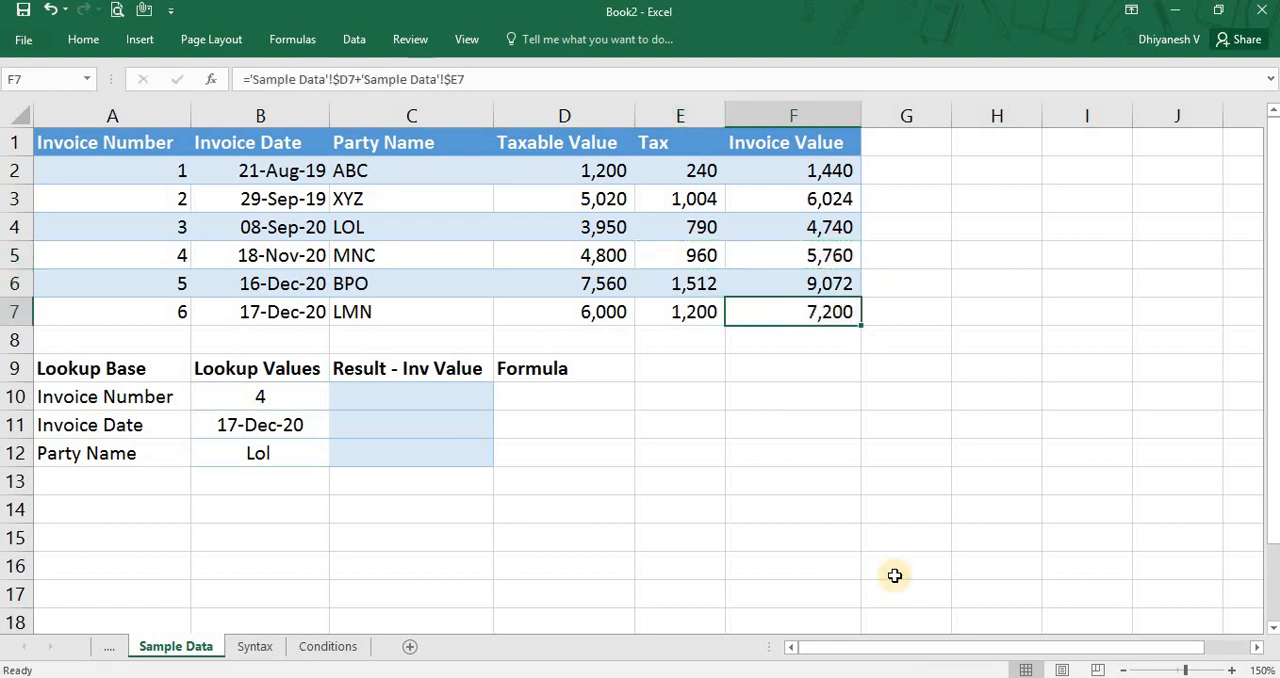
pyautogui.press('Down')
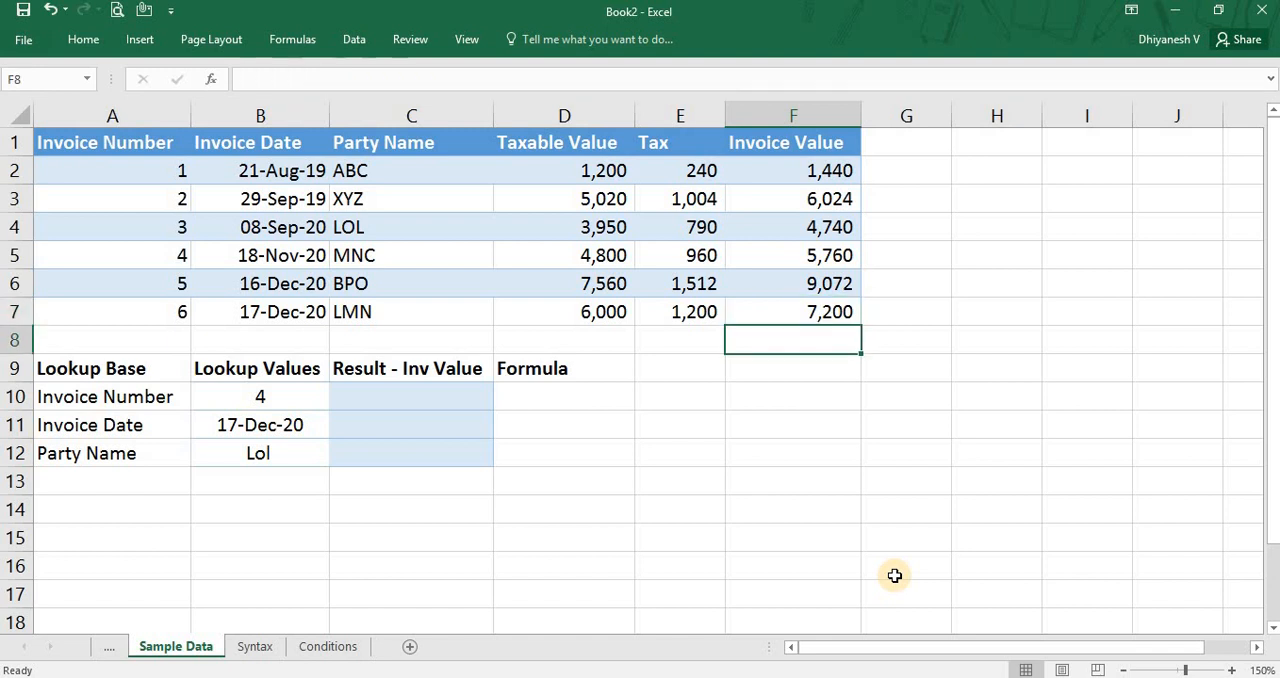
# Select the whole invoice table A1:F7 to examine its extent, and return to the Invoice Number heading.
pyautogui.press('Left')
pyautogui.press('Home')
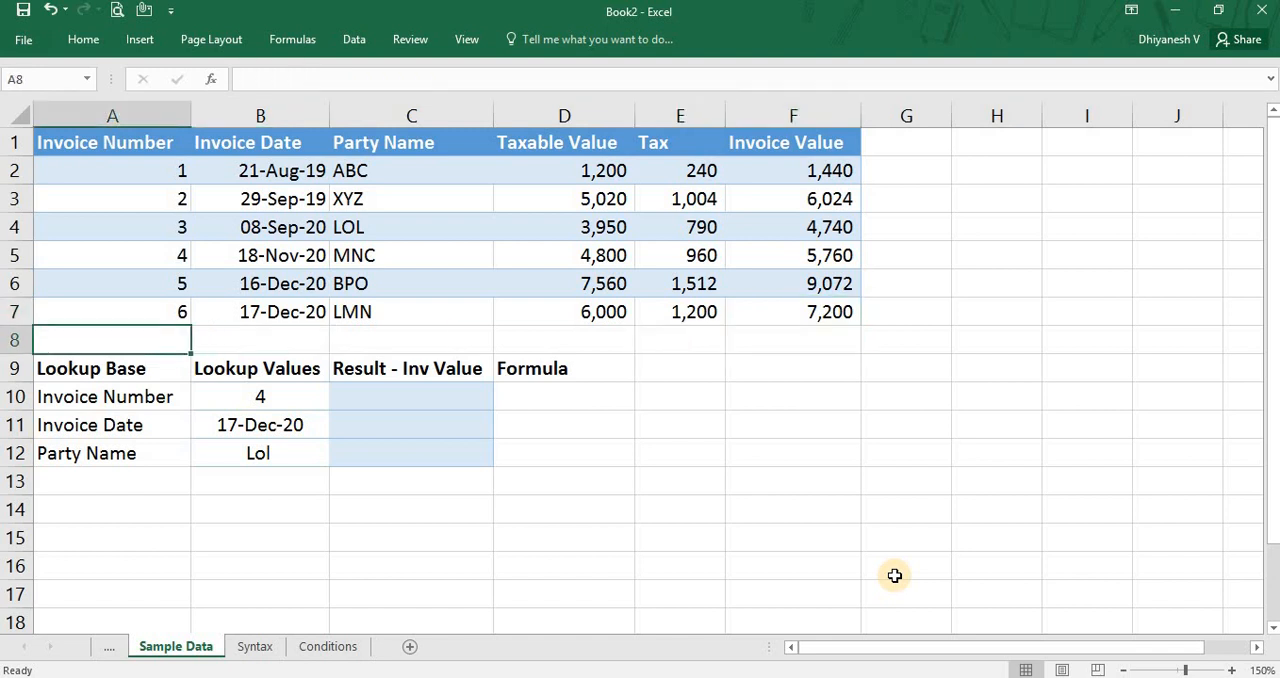
pyautogui.press('Up')
pyautogui.press('Up')
pyautogui.press('Up')
pyautogui.press('Up')
pyautogui.press('Up')
pyautogui.press('Up')
pyautogui.press('Up')
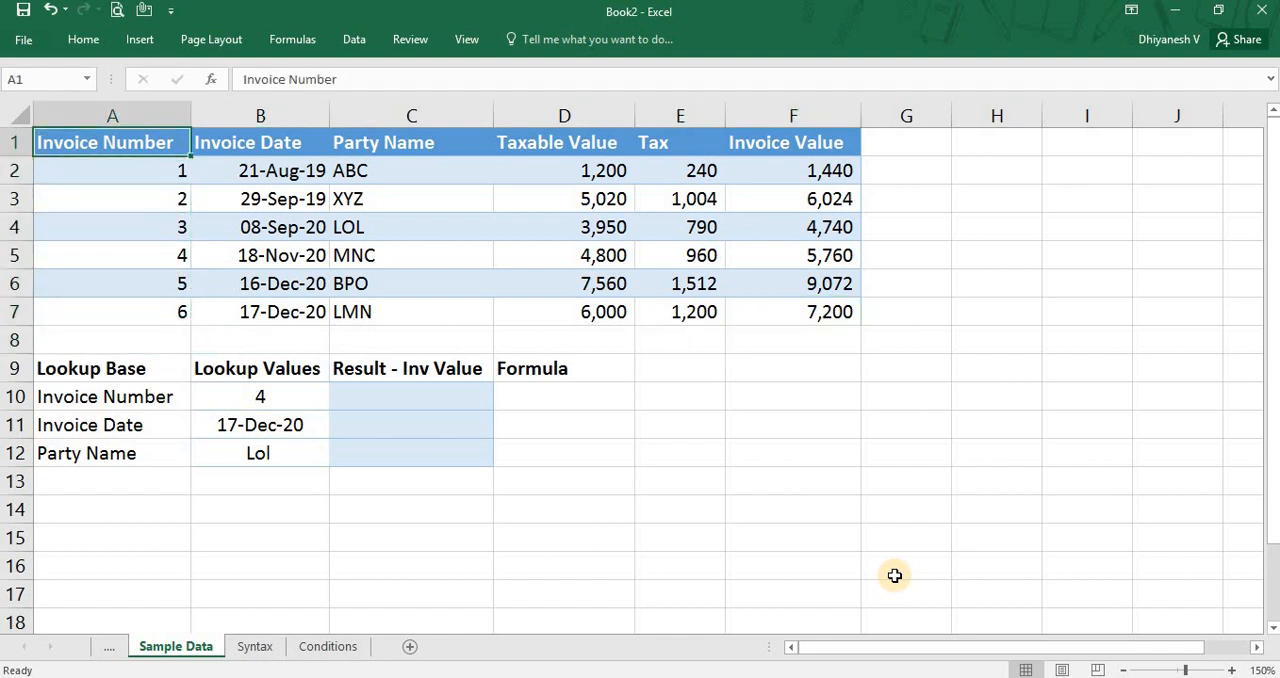
pyautogui.hotkey('ctrl', 'shift', 'Down')
pyautogui.hotkey('shift', 'Right')
pyautogui.hotkey('shift', 'Right')
pyautogui.hotkey('shift', 'Right')
pyautogui.hotkey('shift', 'Right')
pyautogui.hotkey('shift', 'Right')
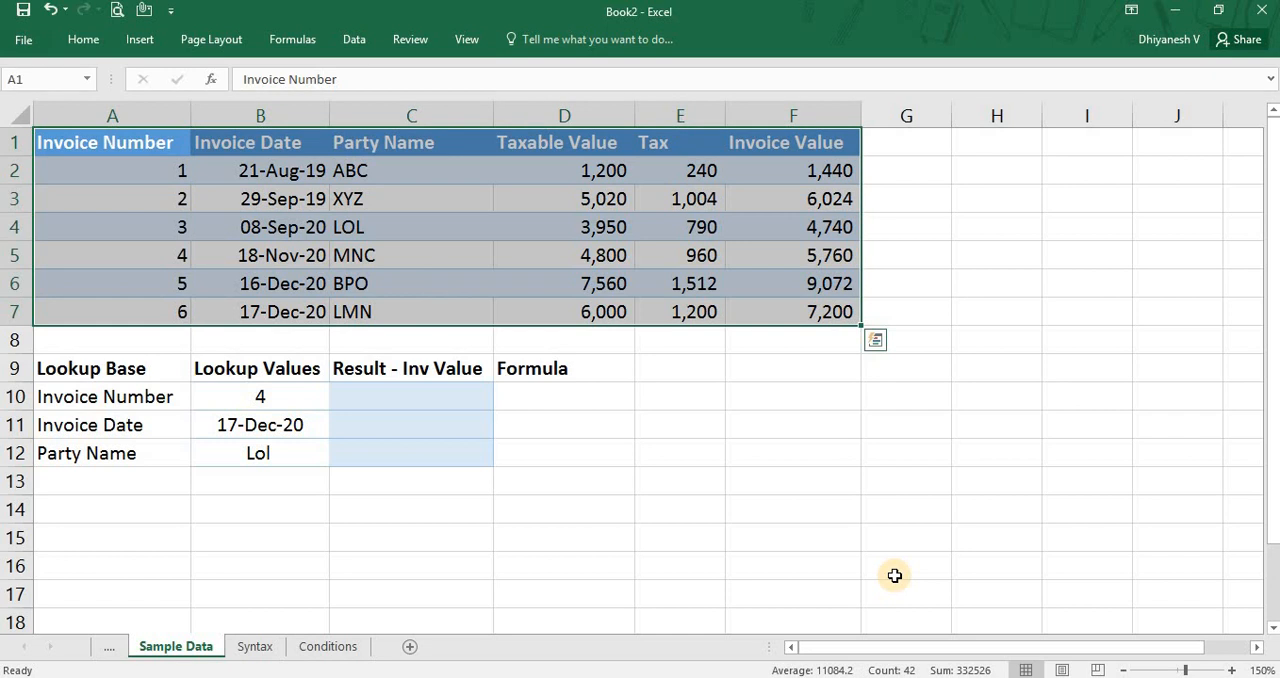
pyautogui.press('Left')
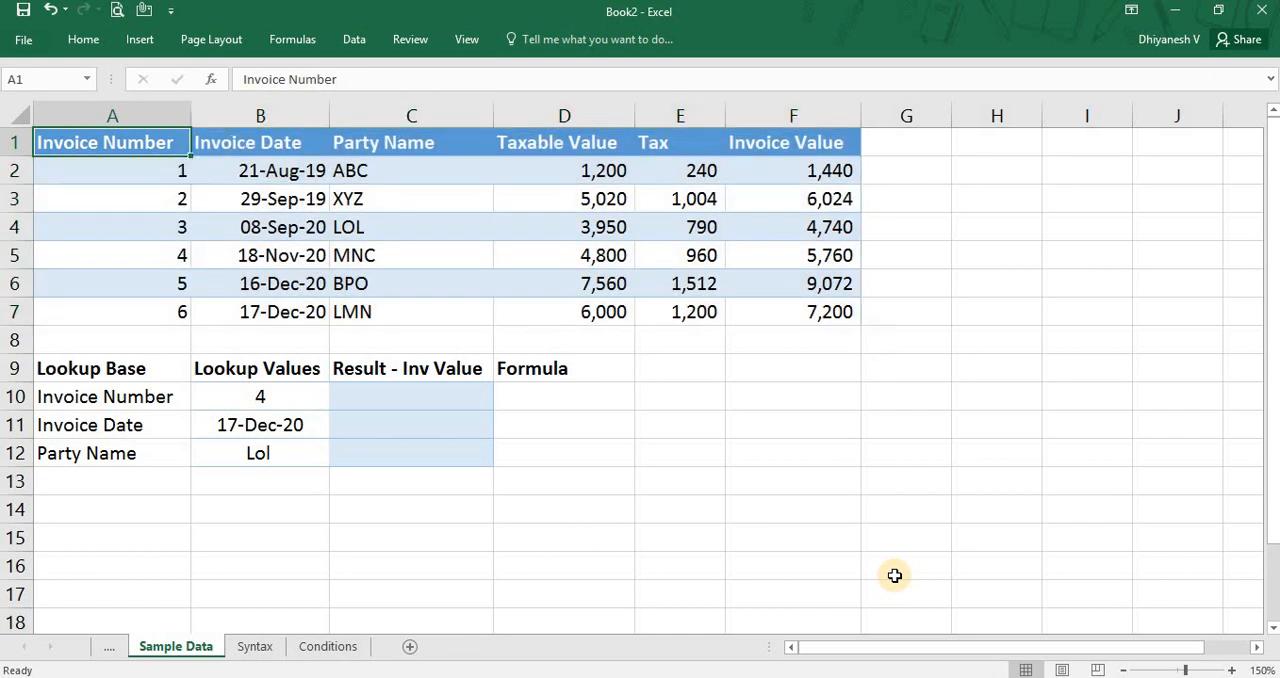
# Examine the lookup bases in A10:A12 and their lookup values in B10:B12, ending on the Invoice Number result cell C10.
pyautogui.click(170, 396)
pyautogui.hotkey('ctrl', 'shift', 'Down')
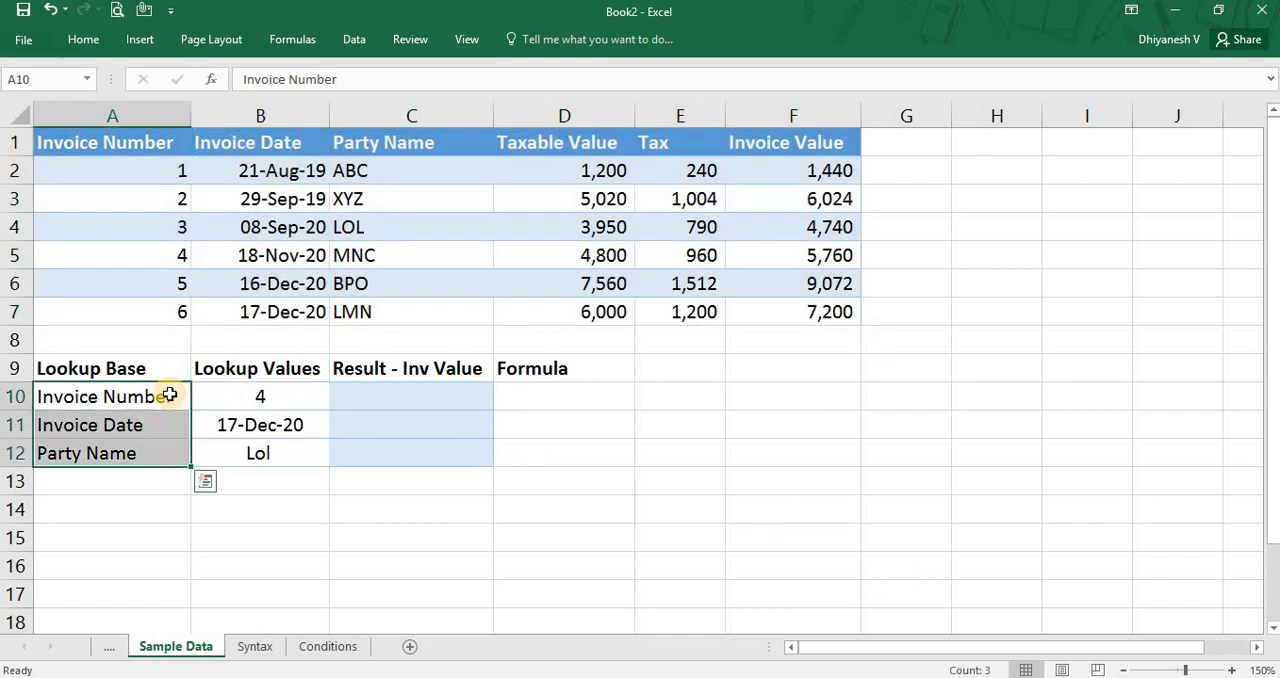
pyautogui.press('Right')
pyautogui.press('Down')
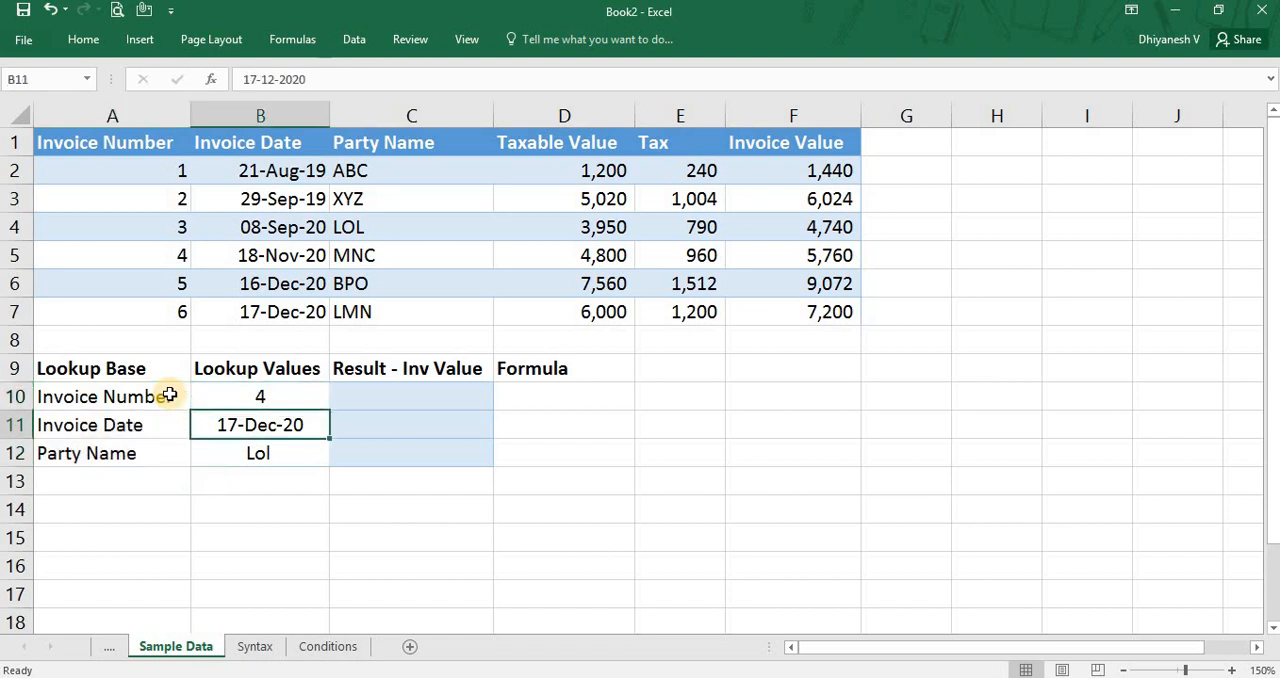
pyautogui.press('Down')
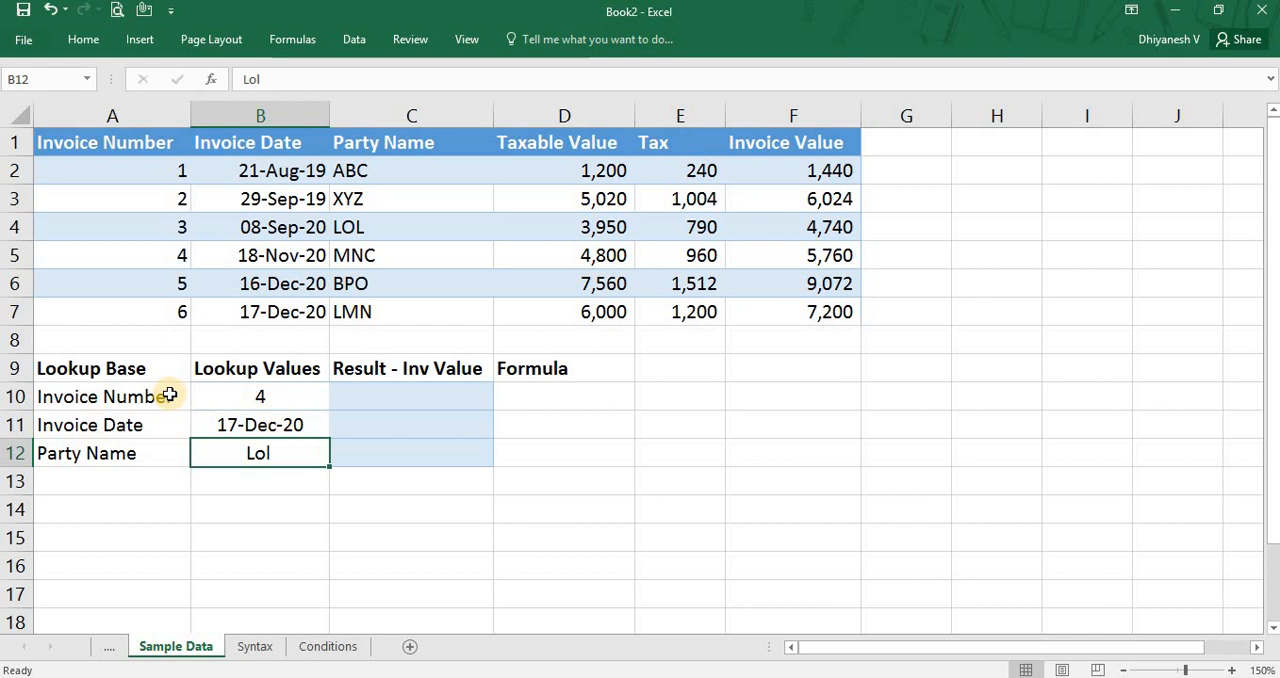
pyautogui.press('Up')
pyautogui.press('Up')
pyautogui.press('Right')
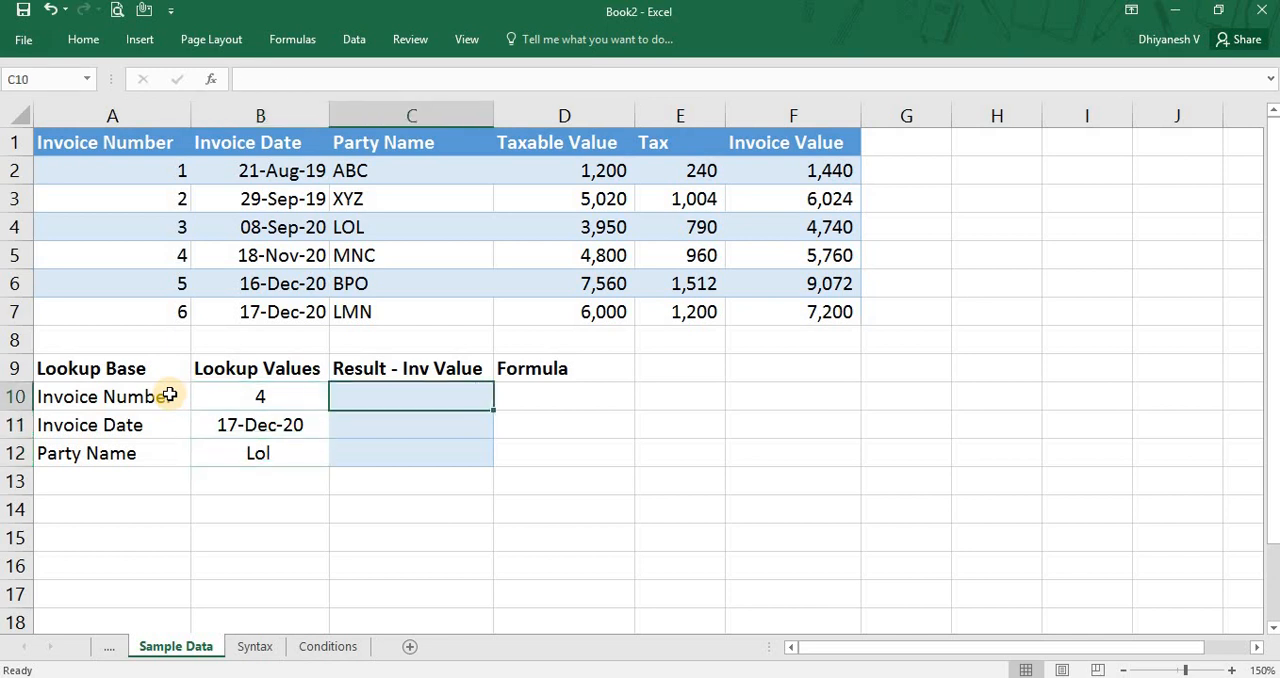
pyautogui.write('=vll')
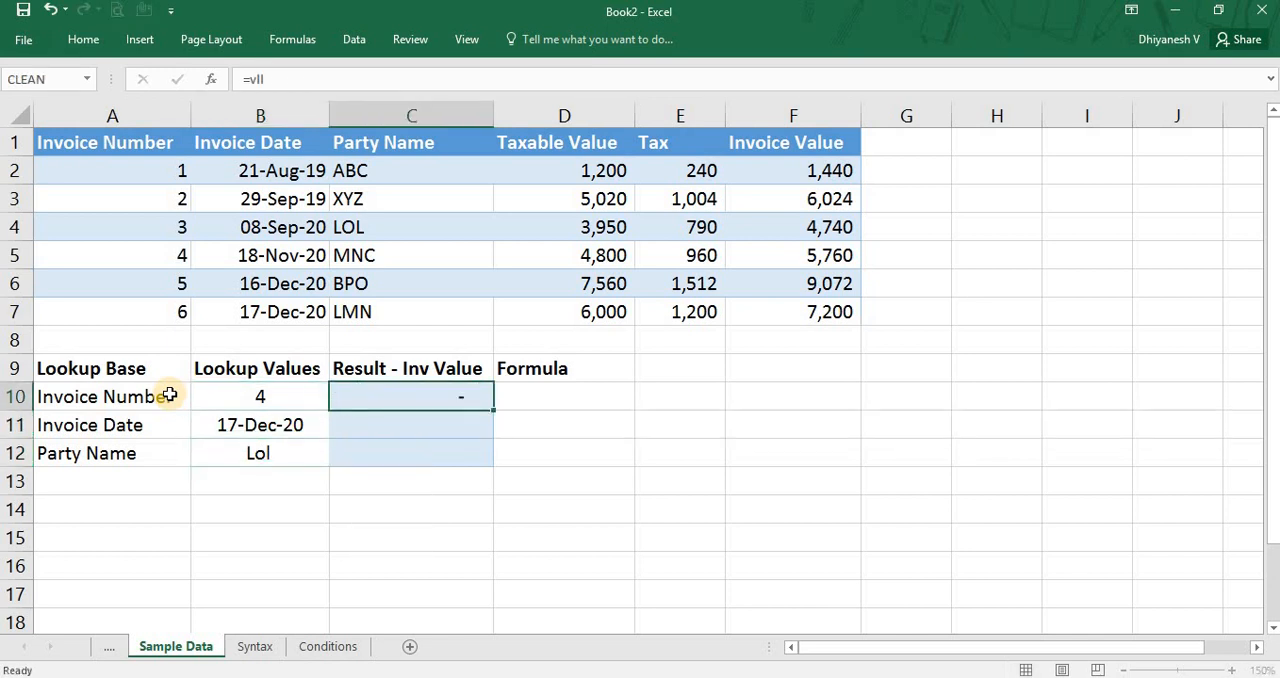
pyautogui.press('Right')
pyautogui.press('Left')
# Begin a VLOOKUP formula in C10 with the invoice number lookup cell as the absolute reference $B$10.
pyautogui.write('=vl')
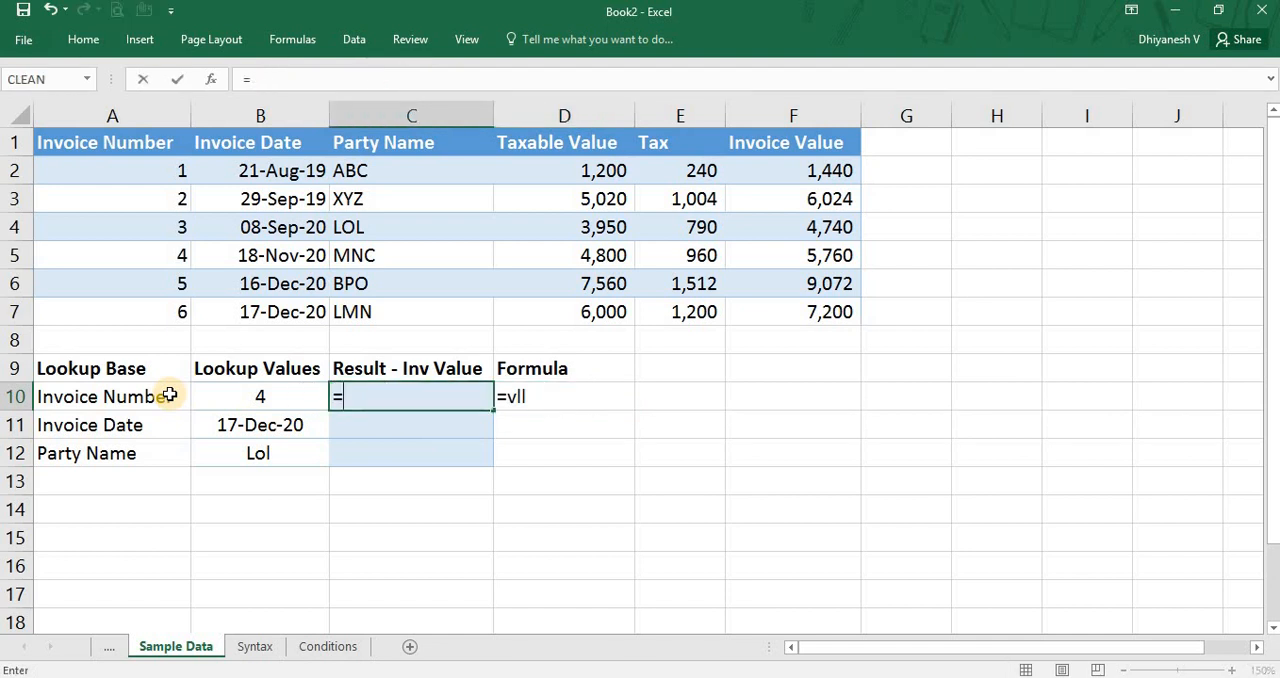
pyautogui.press('Tab')
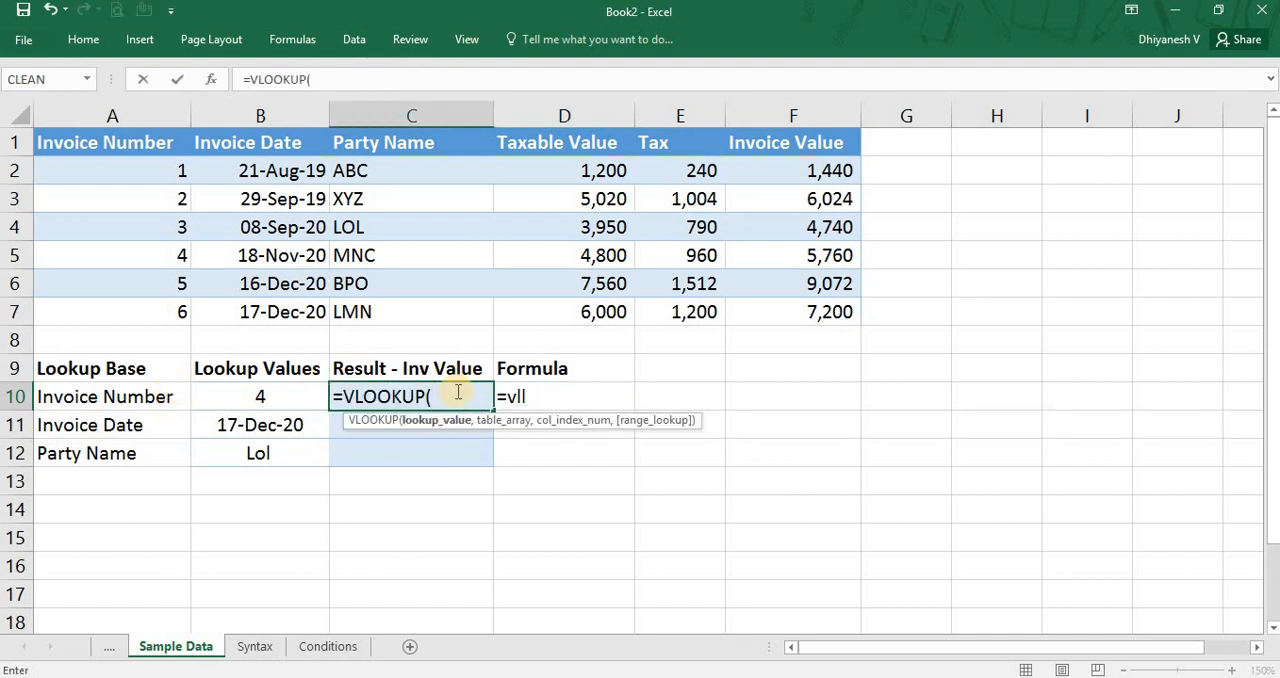
pyautogui.click(279, 397)
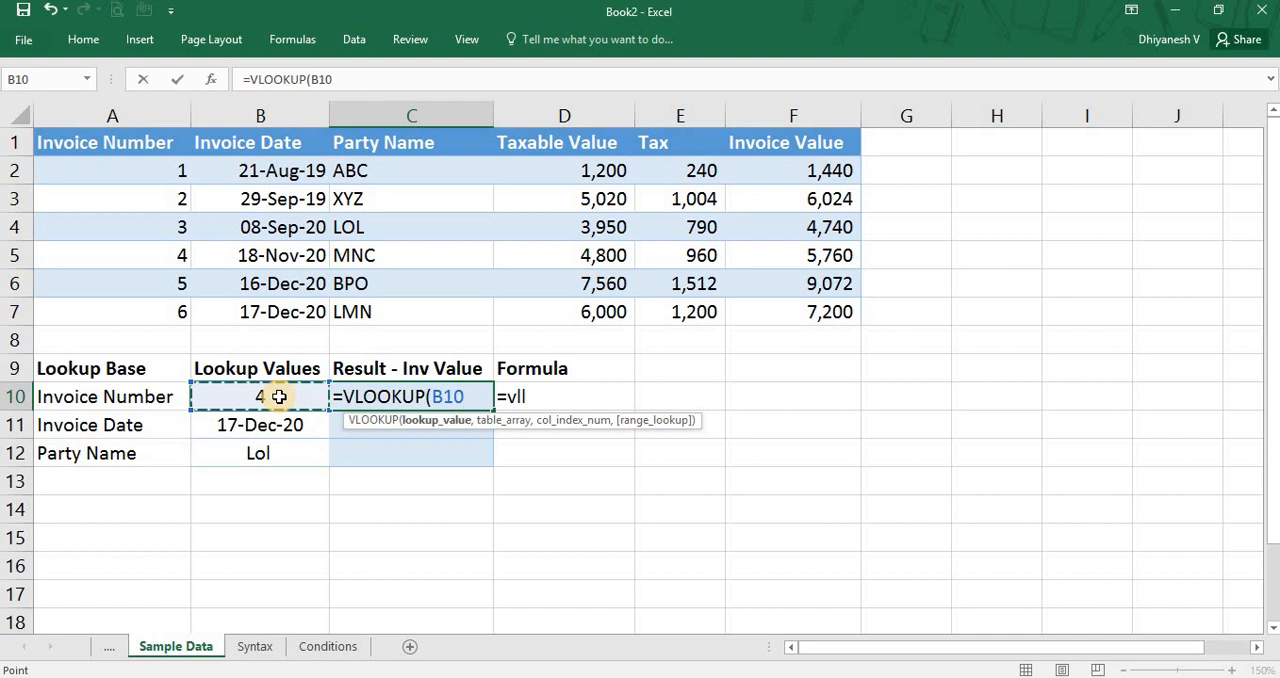
pyautogui.press('F4')
pyautogui.write(',')
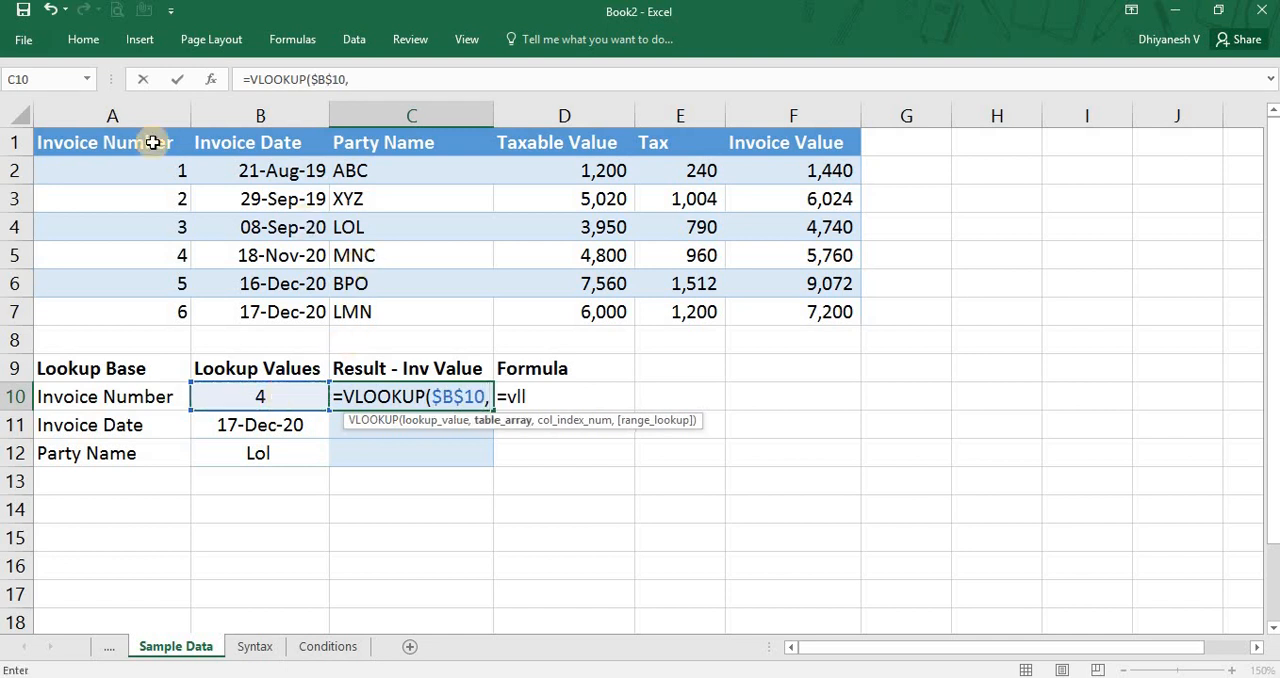
# Set the table array of the VLOOKUP to the whole invoice table as the absolute range $A$1:$F$7.
pyautogui.click(126, 132)
pyautogui.hotkey('ctrl', 'a')
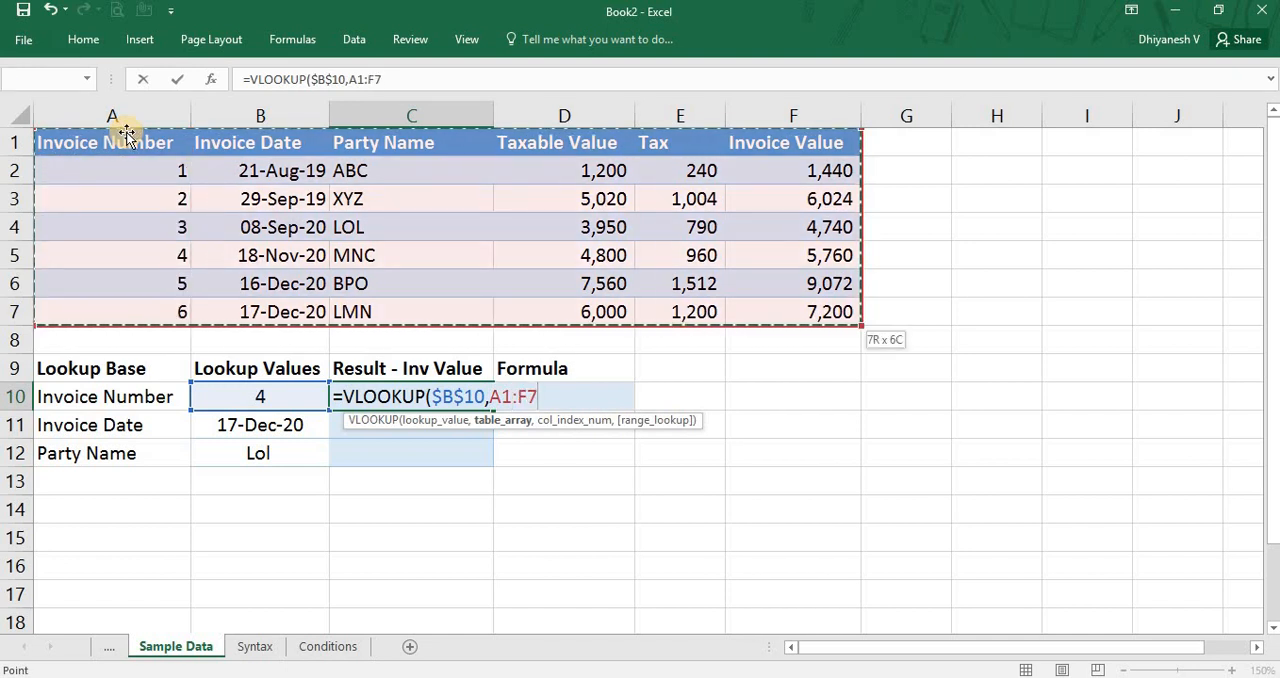
pyautogui.press('F4')
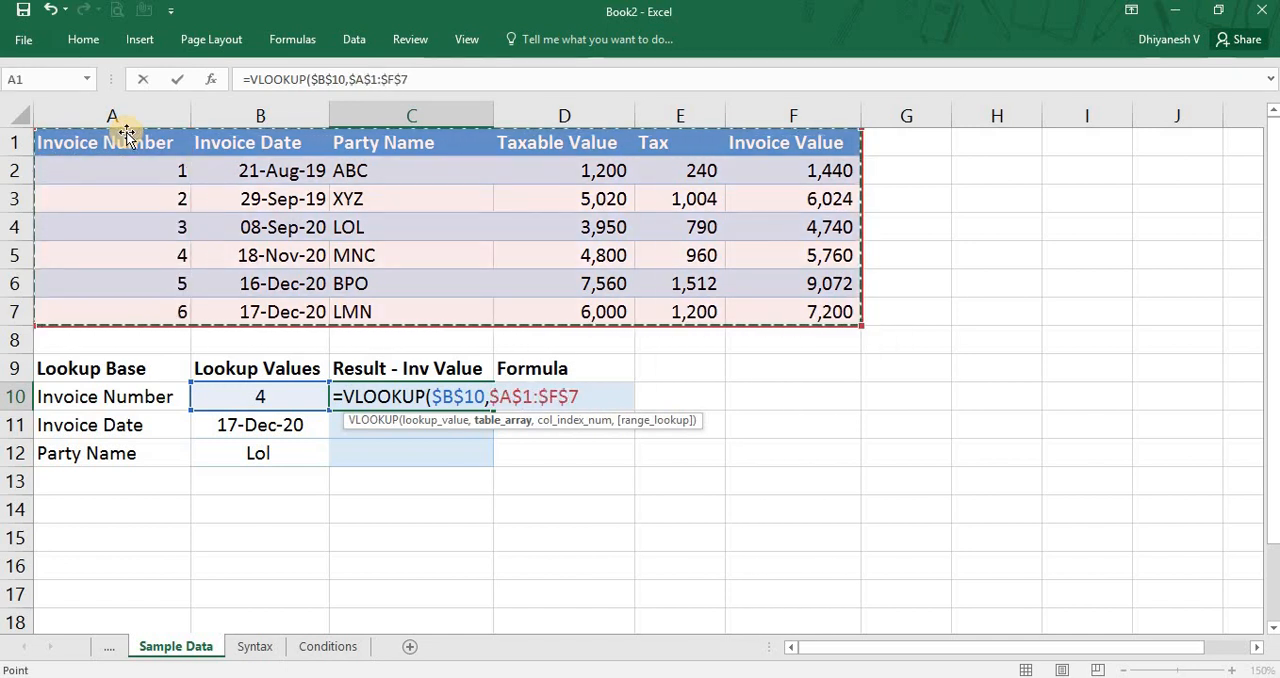
# Try the single-column ranges A1:A7 and B1:B7 as the VLOOKUP table array, and return to A1.
pyautogui.moveTo(126, 134); pyautogui.dragTo(134, 310)
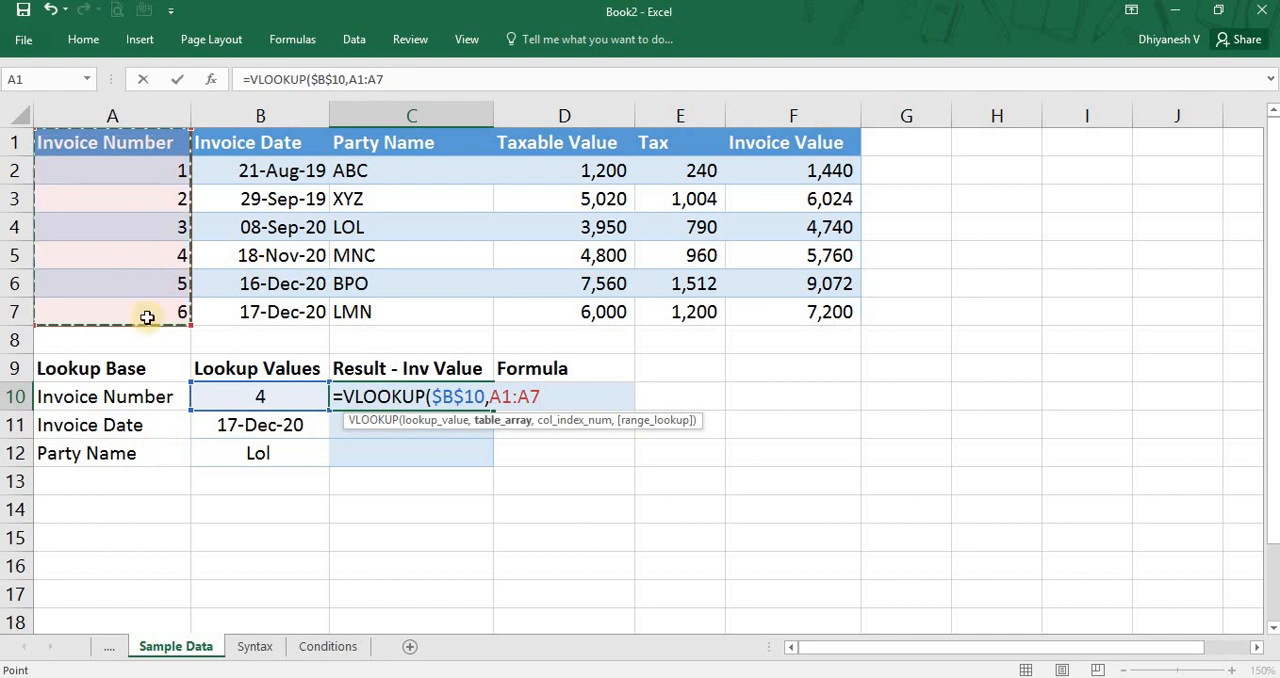
pyautogui.press('Right')
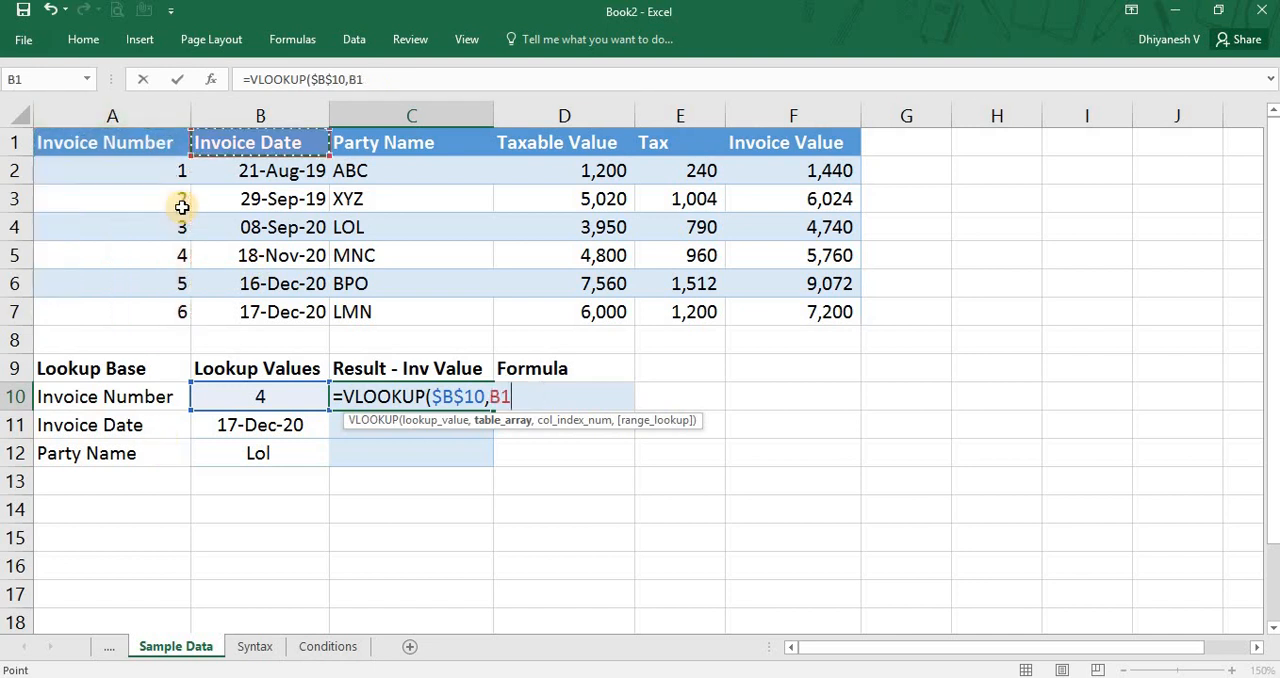
pyautogui.hotkey('ctrl', 'shift', 'Down')
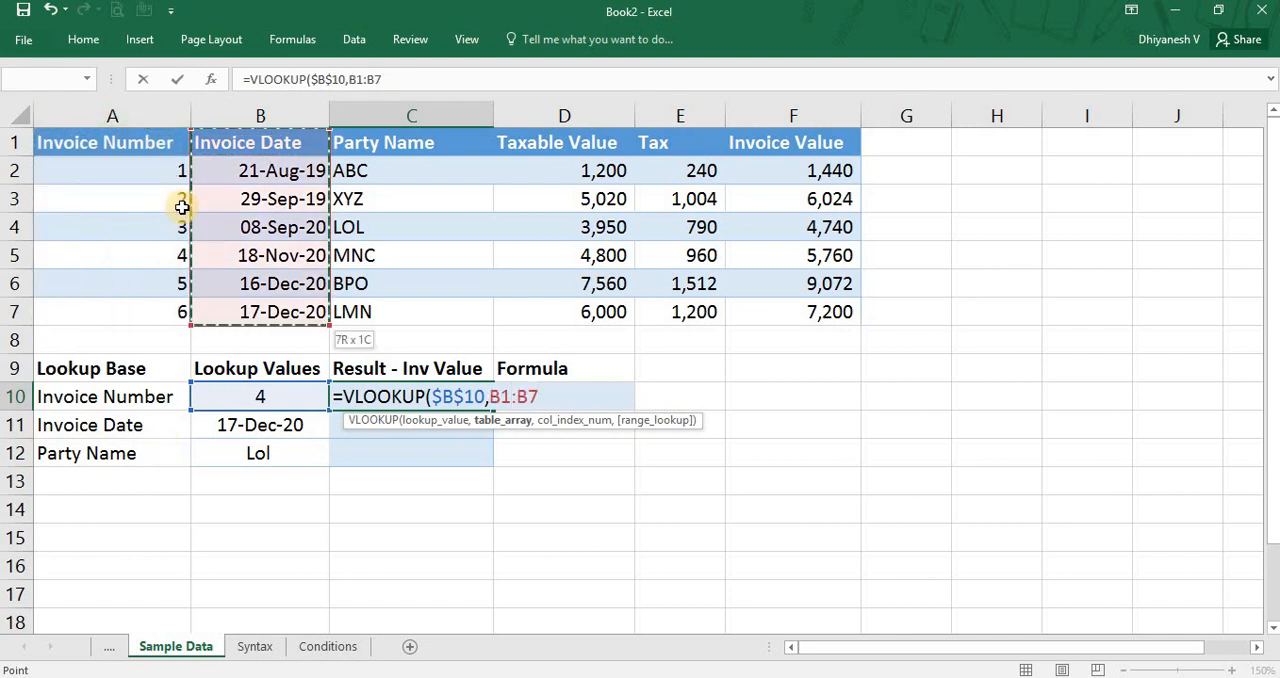
pyautogui.press('Left')
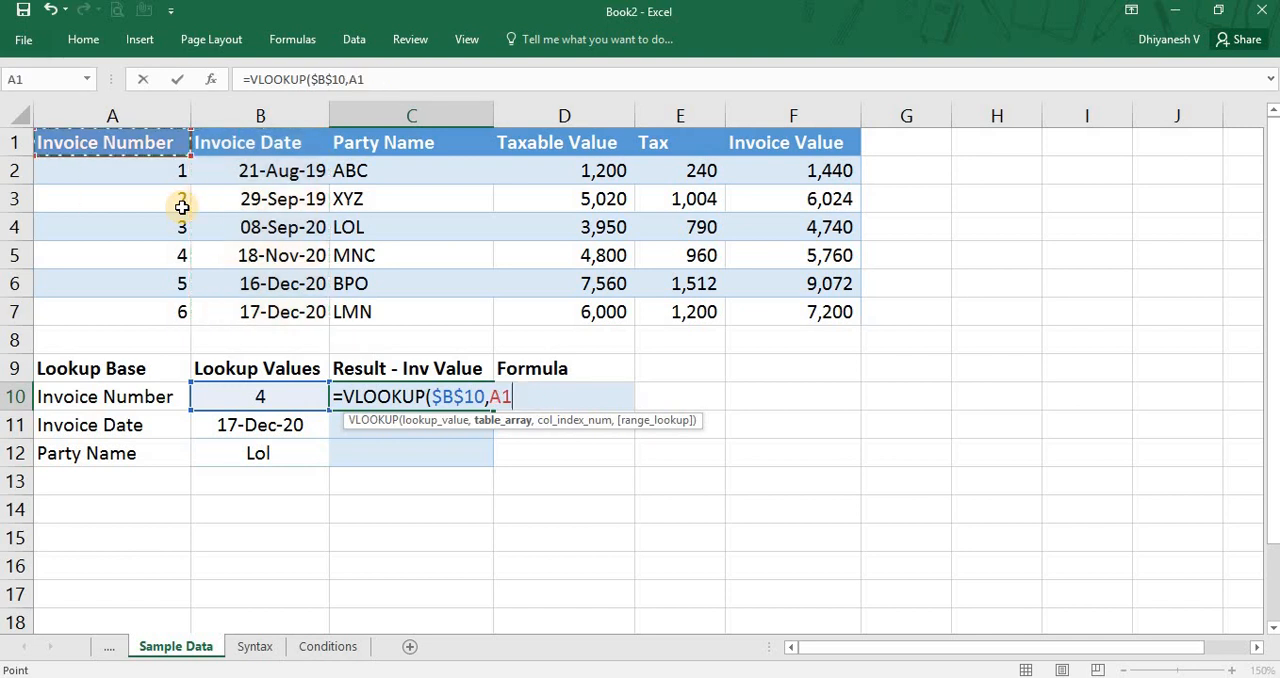
# Set the VLOOKUP table array to the full invoice table A1:F7, trying the narrower range A1:D7 before restoring it.
pyautogui.hotkey('ctrl', 'shift', 'Down')
pyautogui.hotkey('ctrl', 'shift', 'Right')
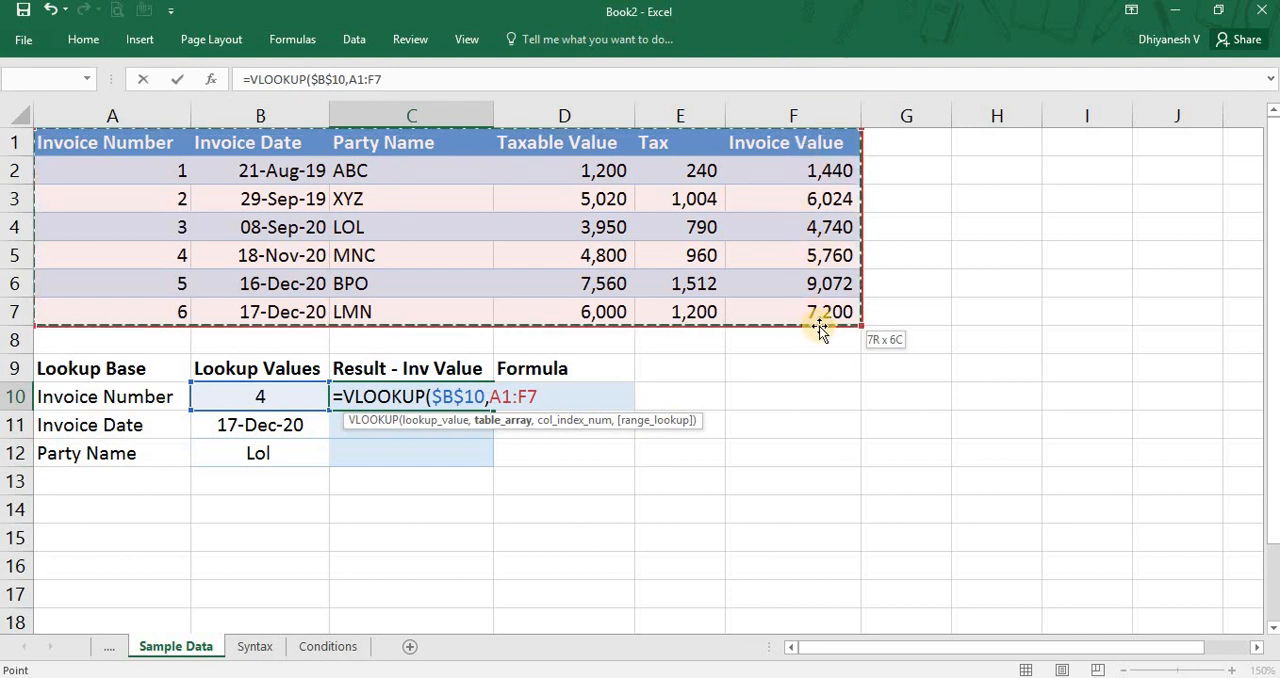
pyautogui.hotkey('shift', 'Left')
pyautogui.hotkey('shift', 'Left')
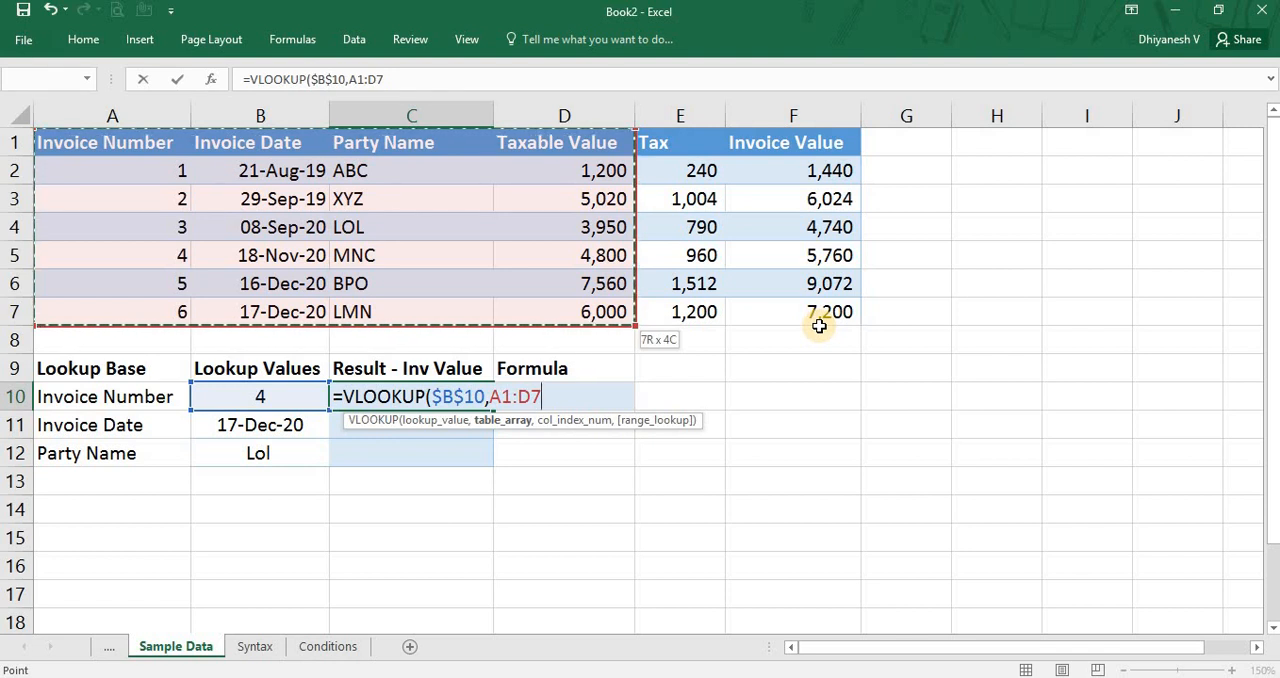
pyautogui.hotkey('shift', 'Right')
pyautogui.hotkey('shift', 'Right')
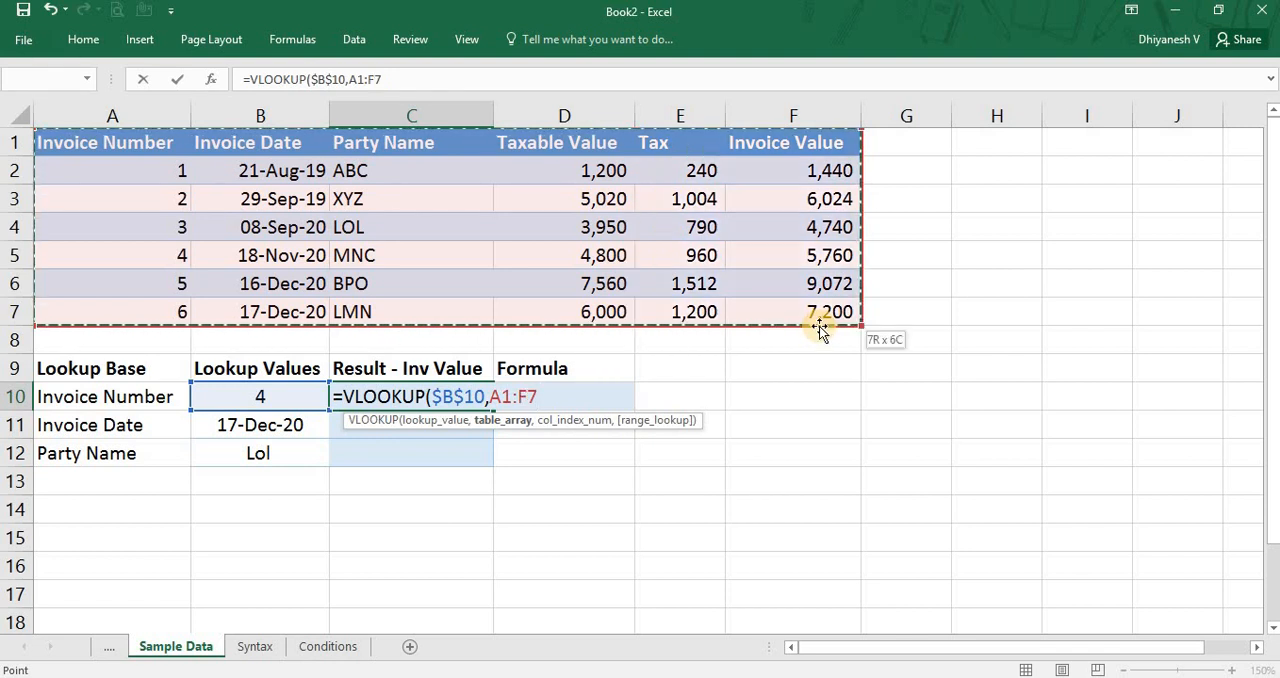
# Make the table array reference in the C10 formula absolute as $A$1:$F$7.
pyautogui.press('F4')
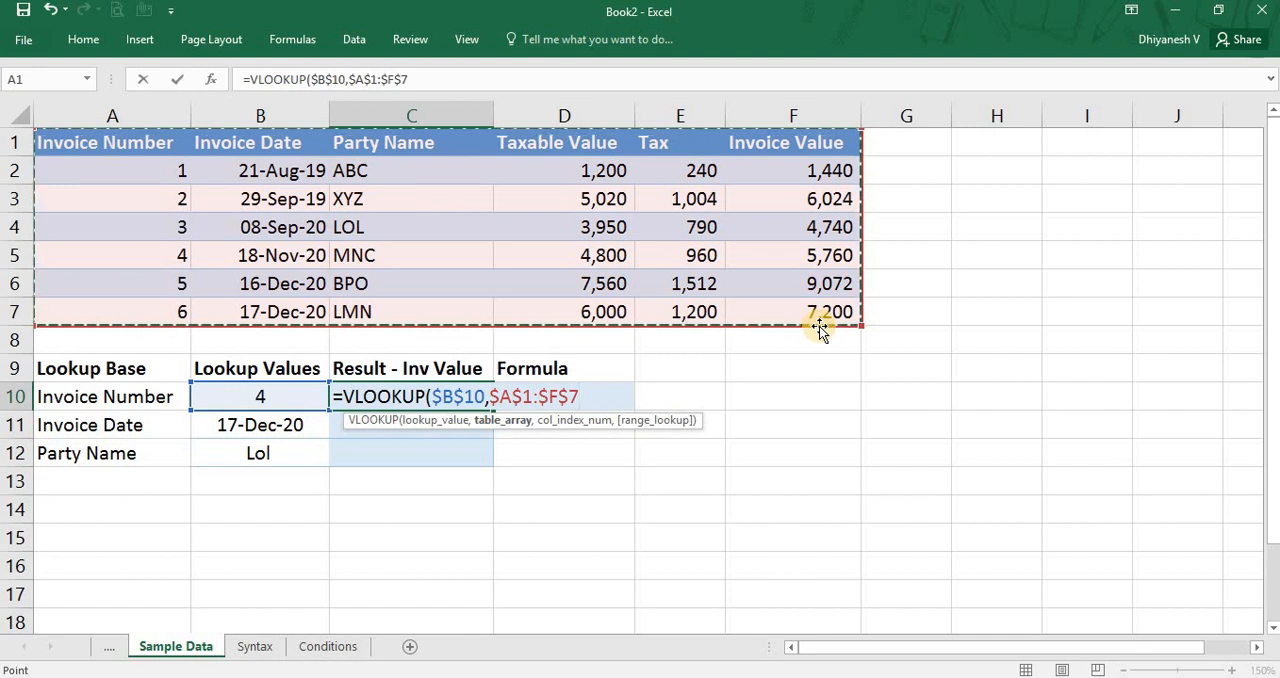
pyautogui.write(',')
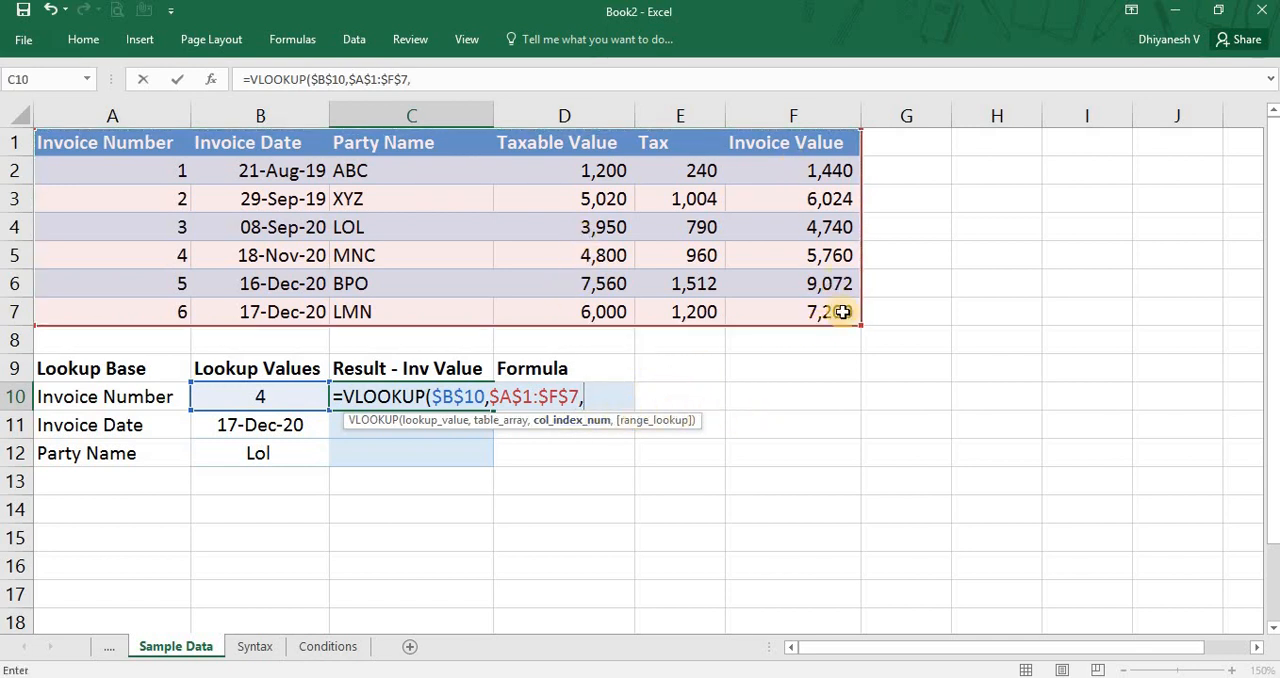
# Try the header cells in row 1 and the range F1:F7 as the column index, and clear the reference.
pyautogui.click(780, 145)
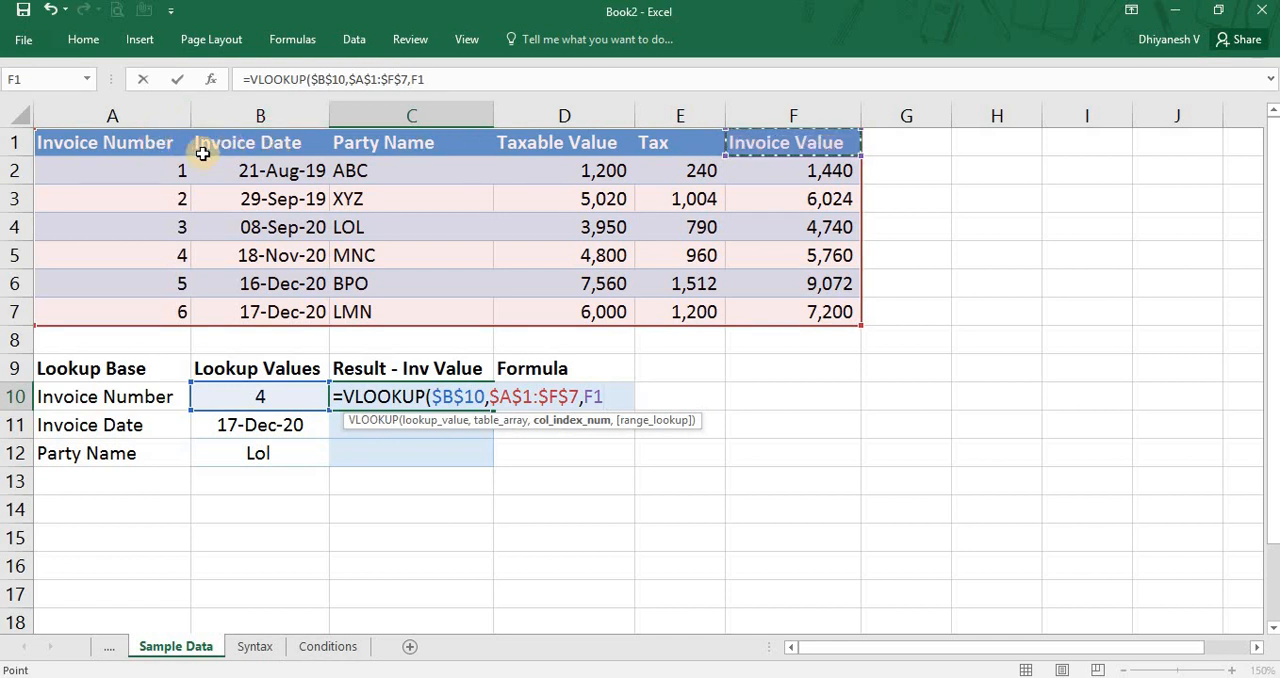
pyautogui.click(125, 145)
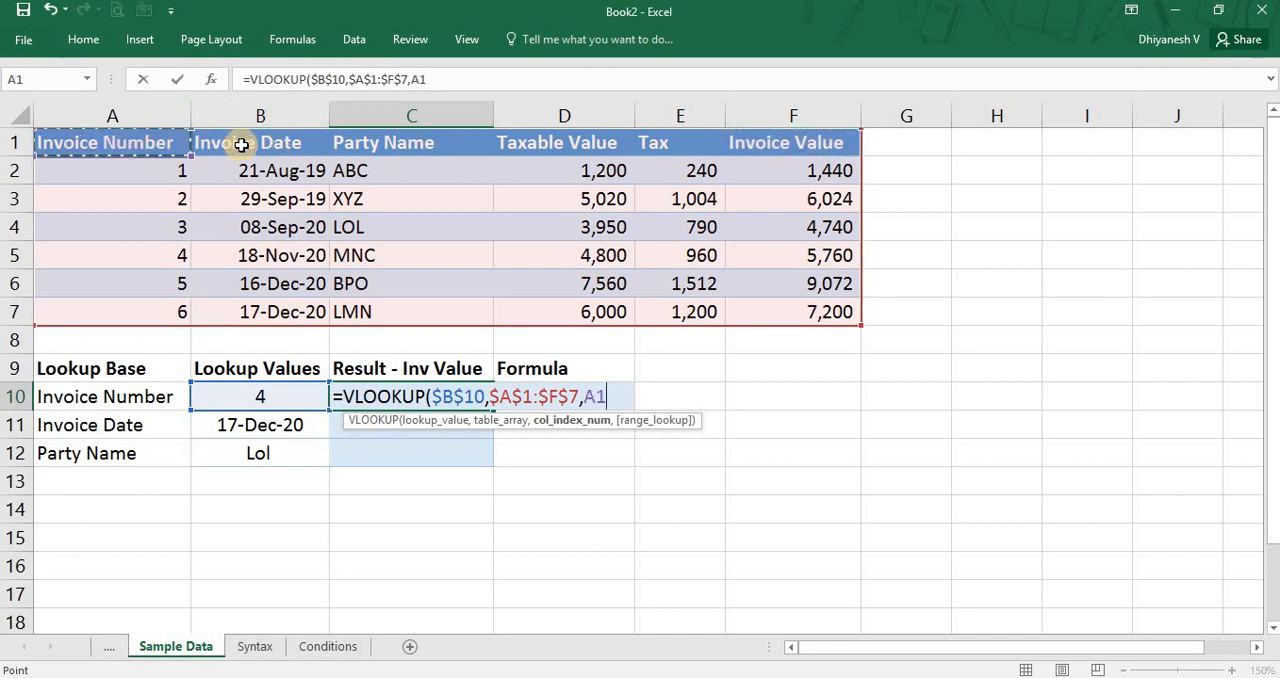
pyautogui.press('Right')
pyautogui.press('Right')
pyautogui.press('Right')
pyautogui.press('Right')
pyautogui.press('Right')
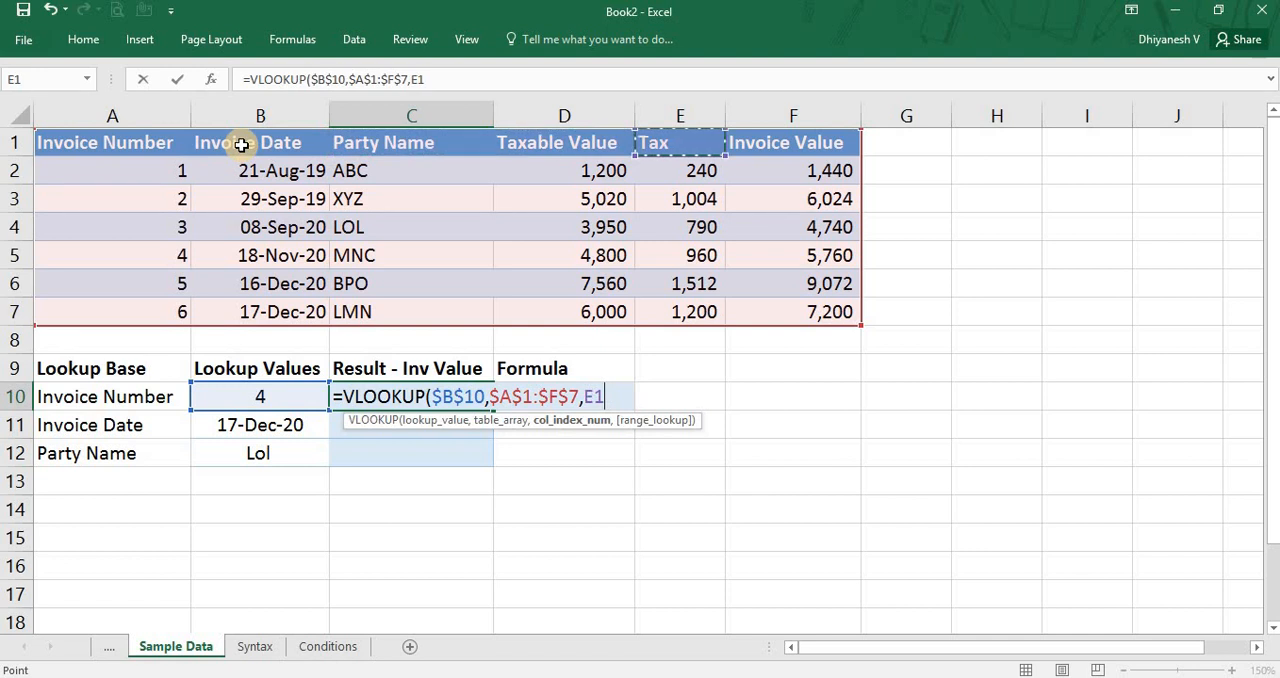
pyautogui.hotkey('ctrl', 'shift', 'Down')
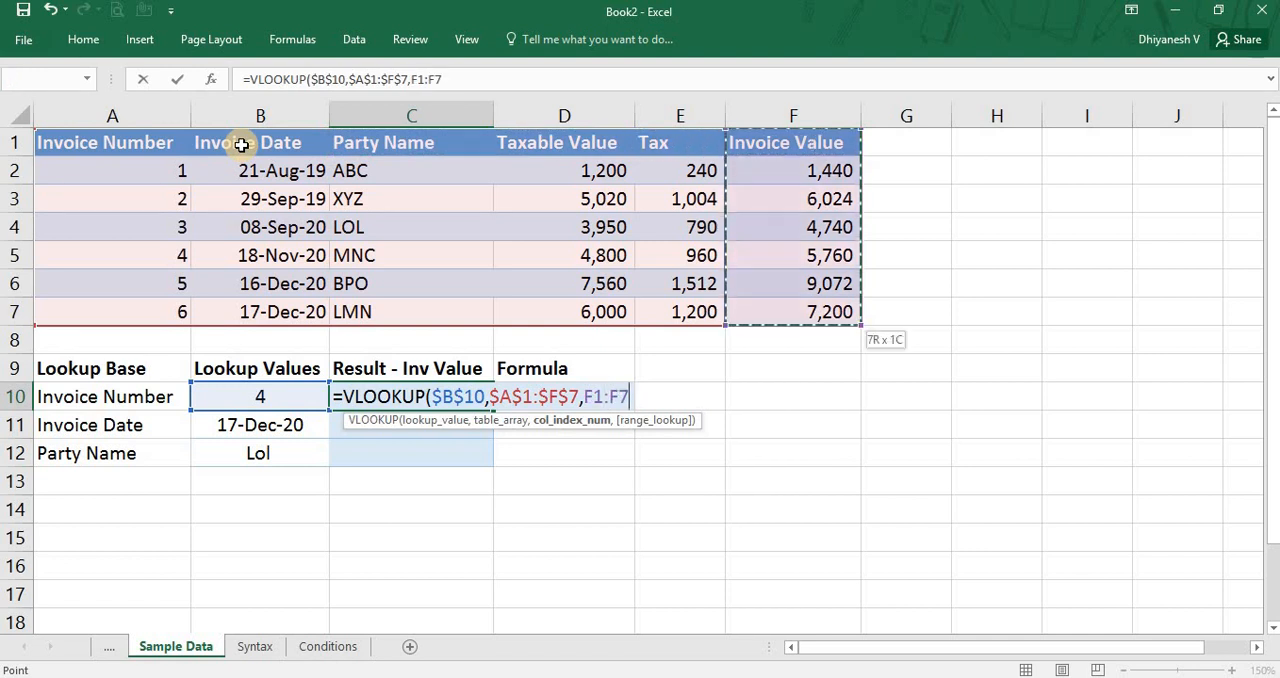
pyautogui.press('BackSpace')
pyautogui.press('BackSpace')
pyautogui.press('BackSpace')
pyautogui.press('BackSpace')
pyautogui.press('BackSpace')
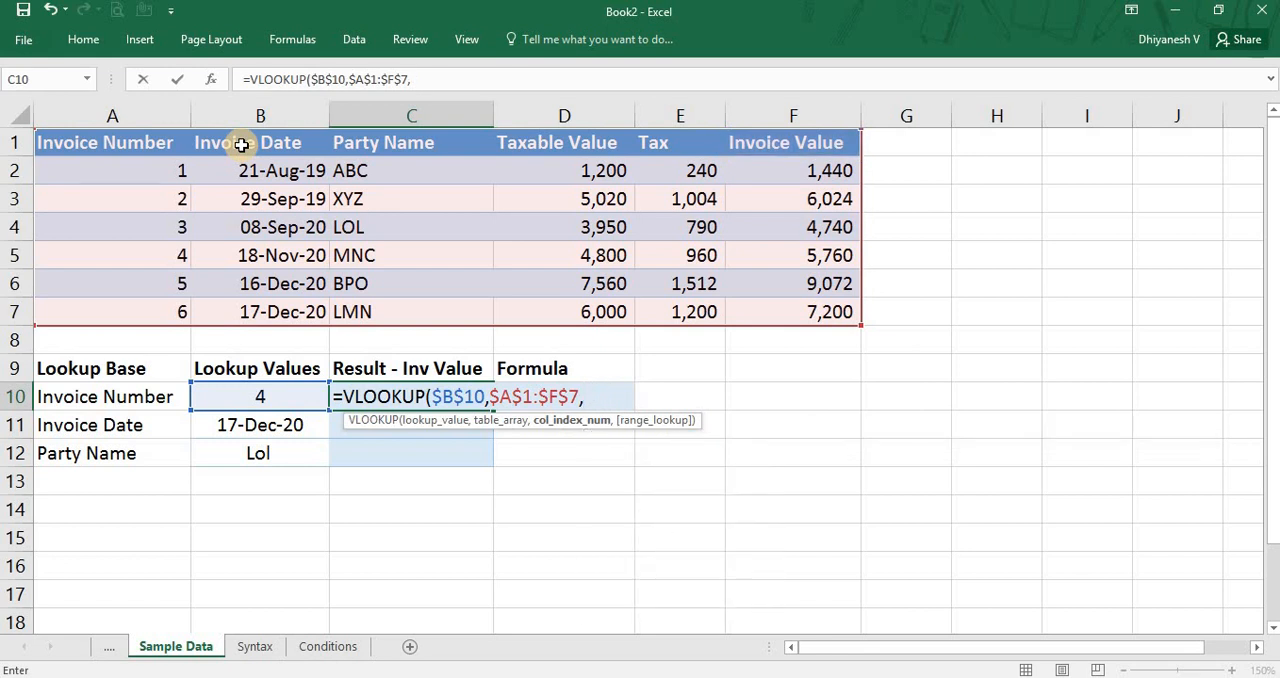
# Set the column index to 6 and the range lookup to FALSE for an exact match, and close the formula.
pyautogui.write('6,')
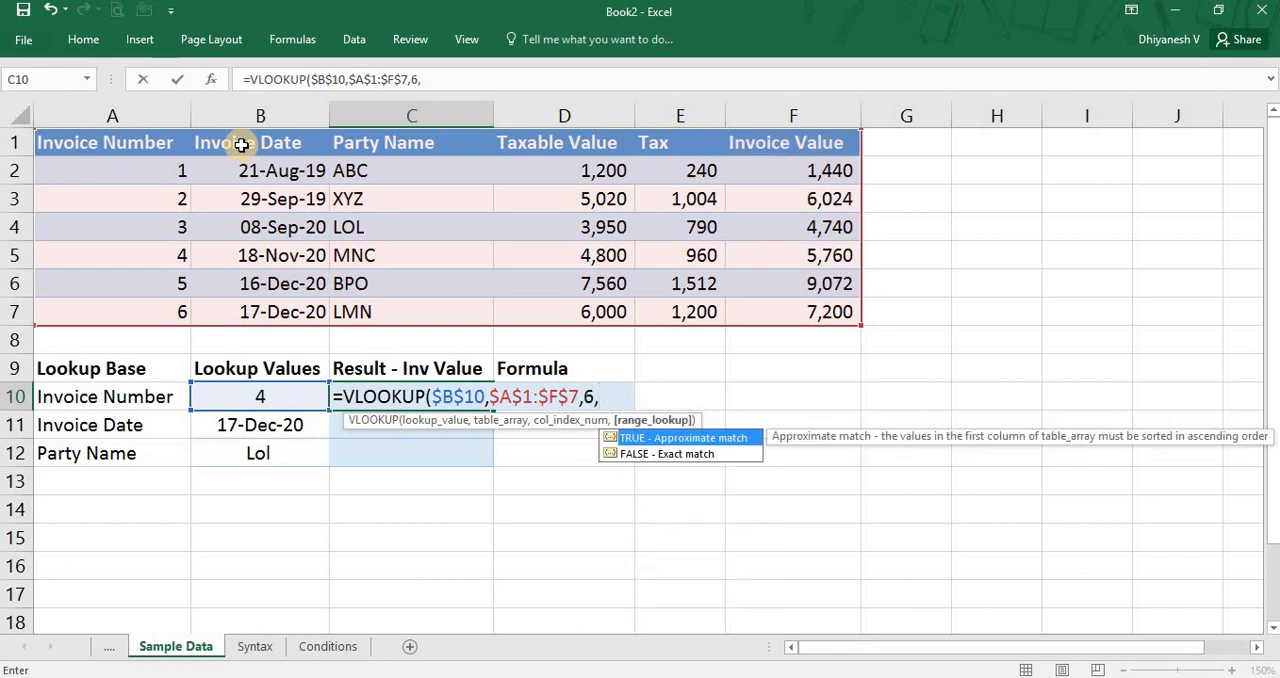
pyautogui.press('Down')
pyautogui.press('Tab')
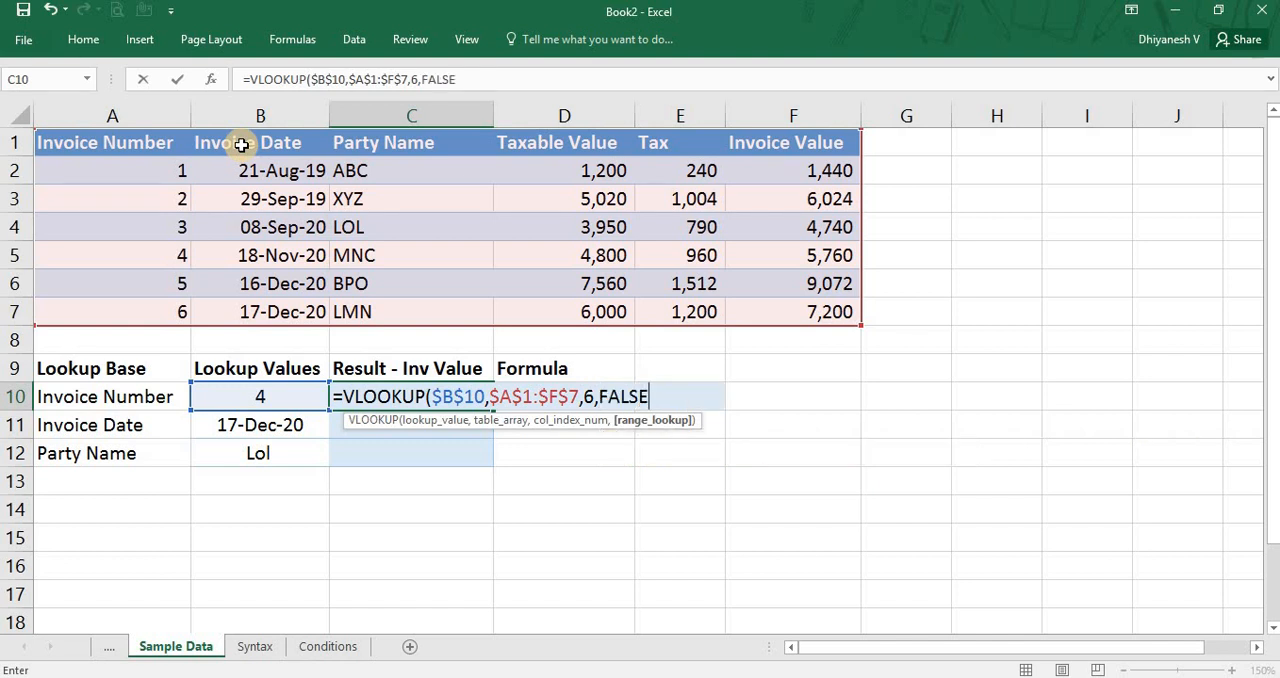
pyautogui.write(')')
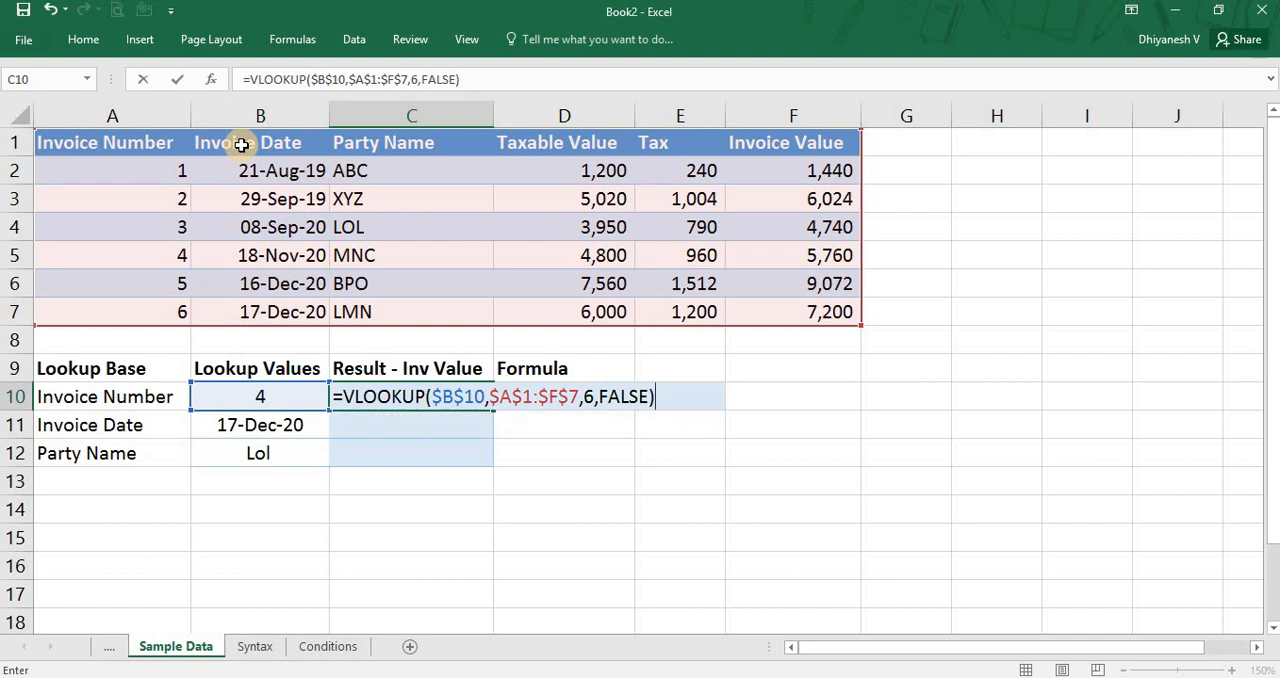
# Review the lookup value, table array, column index and range lookup arguments, and commit the VLOOKUP formula in C10.
pyautogui.doubleClick(463, 401)
pyautogui.doubleClick(506, 393)
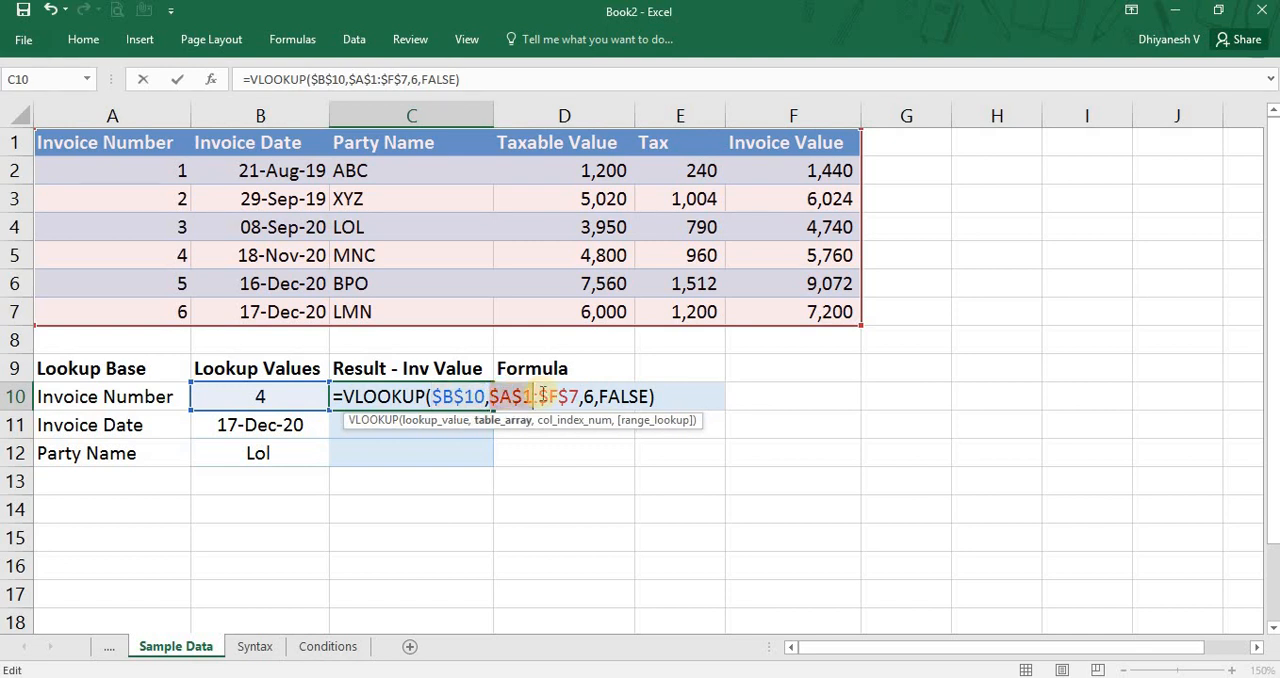
pyautogui.doubleClick(557, 397)
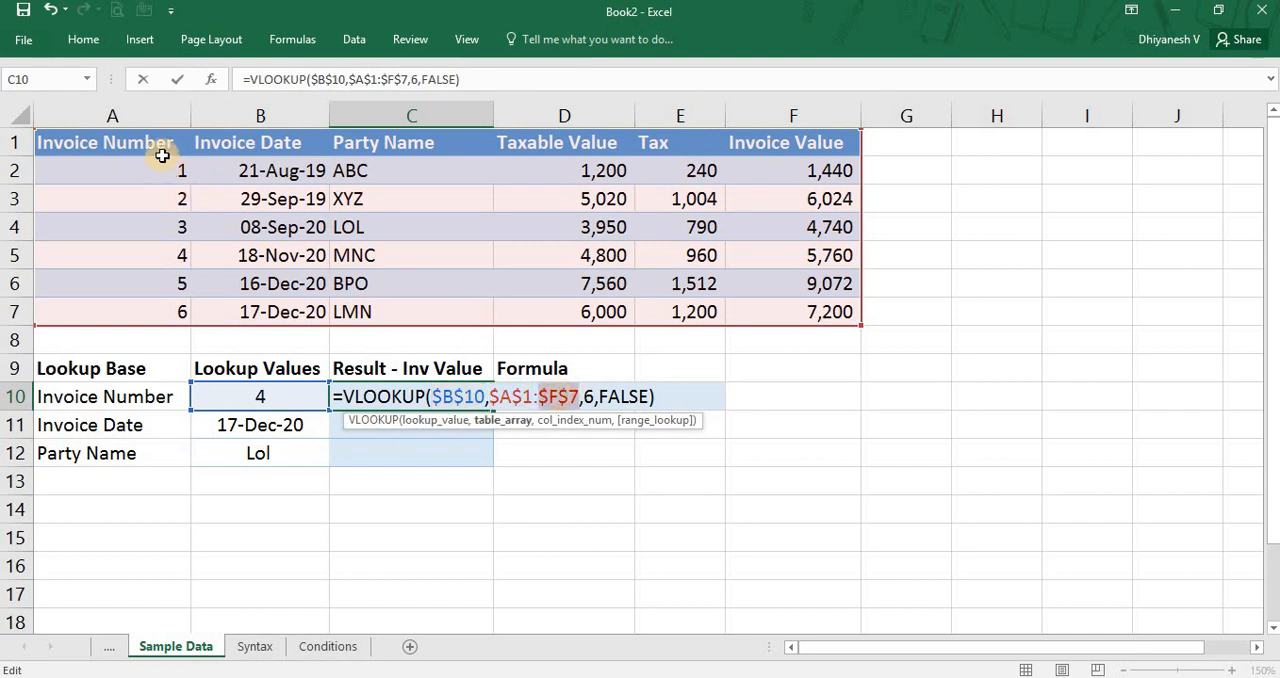
pyautogui.doubleClick(588, 397)
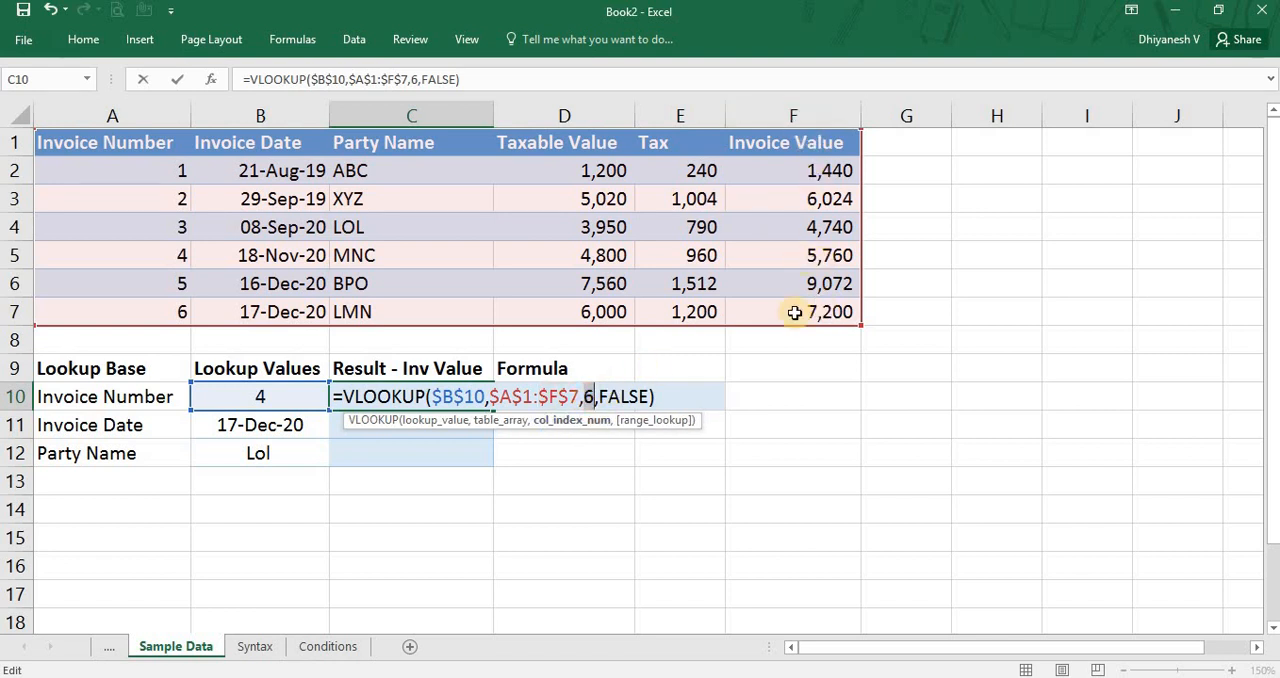
pyautogui.click(617, 397)
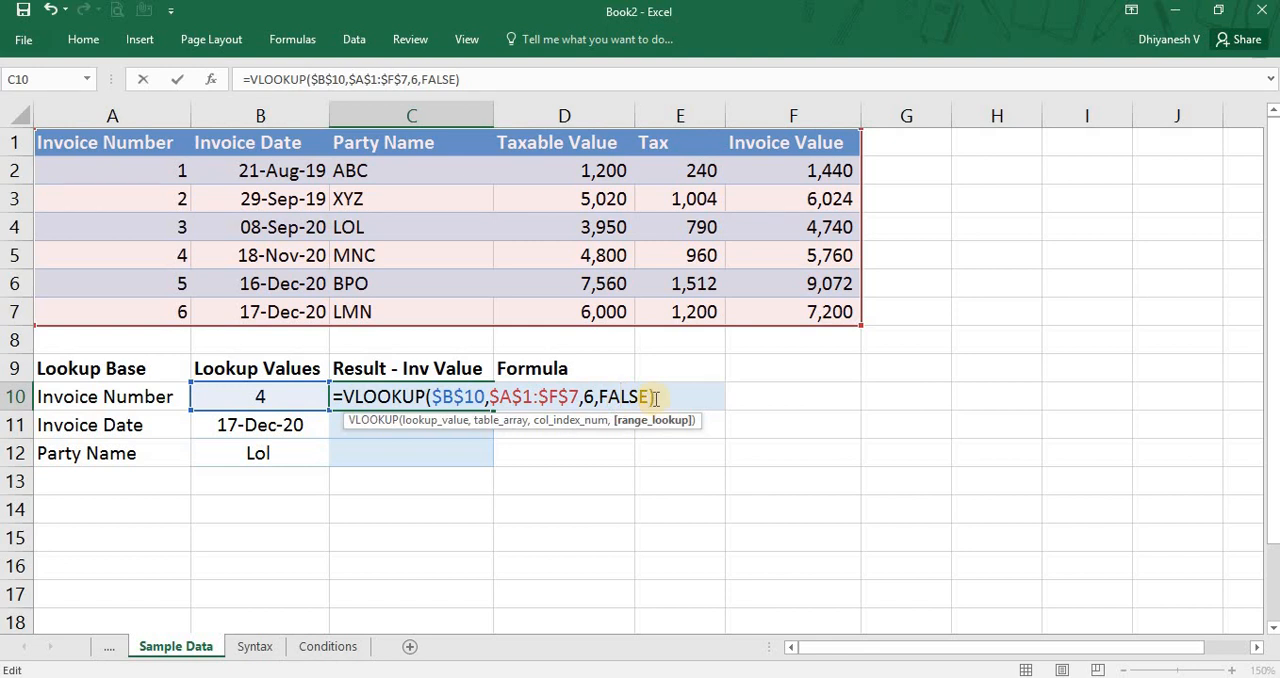
pyautogui.click(655, 397)
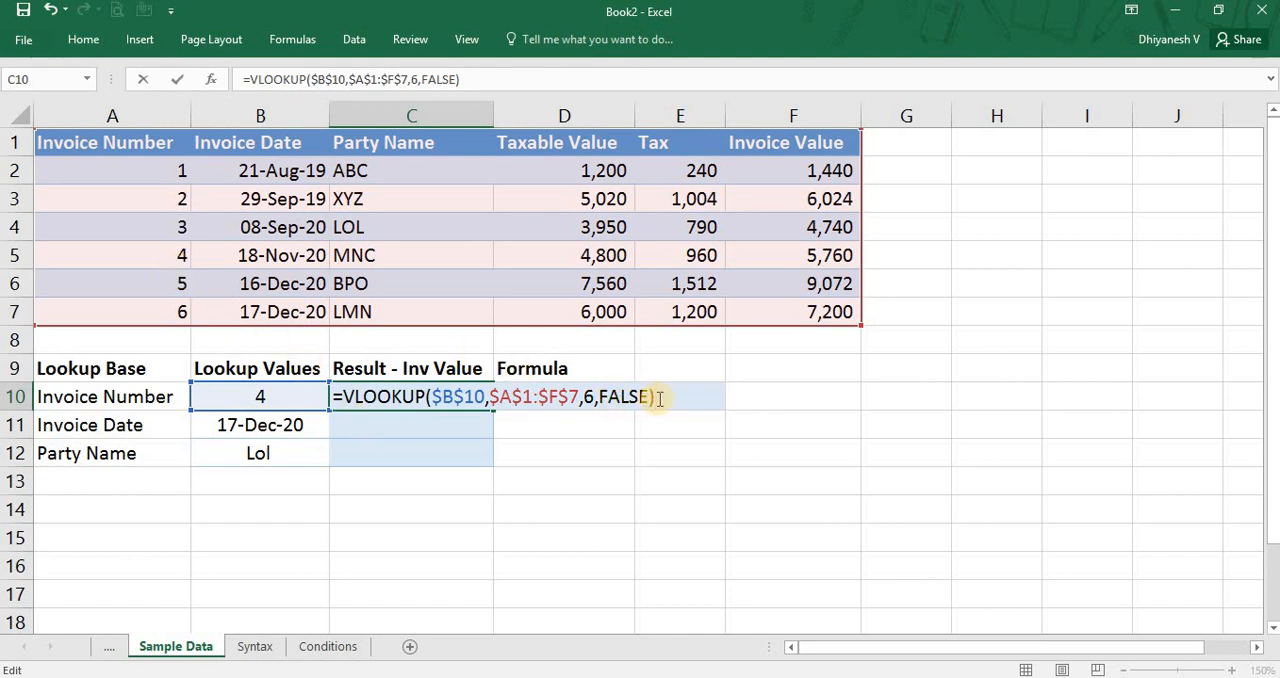
pyautogui.press('Return')
pyautogui.press('Up')
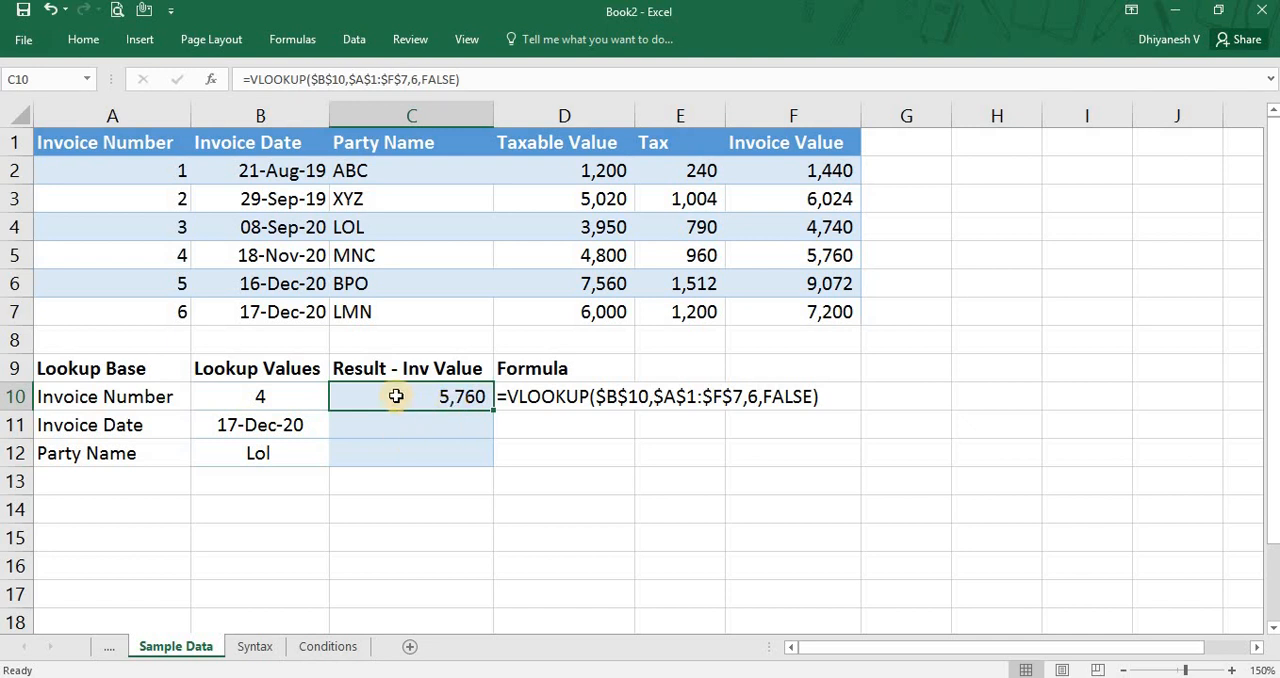
# Trace the lookup value from B10 through the Invoice Number column and across row 5 to Invoice Value, and compare it with C10.
pyautogui.click(292, 390)
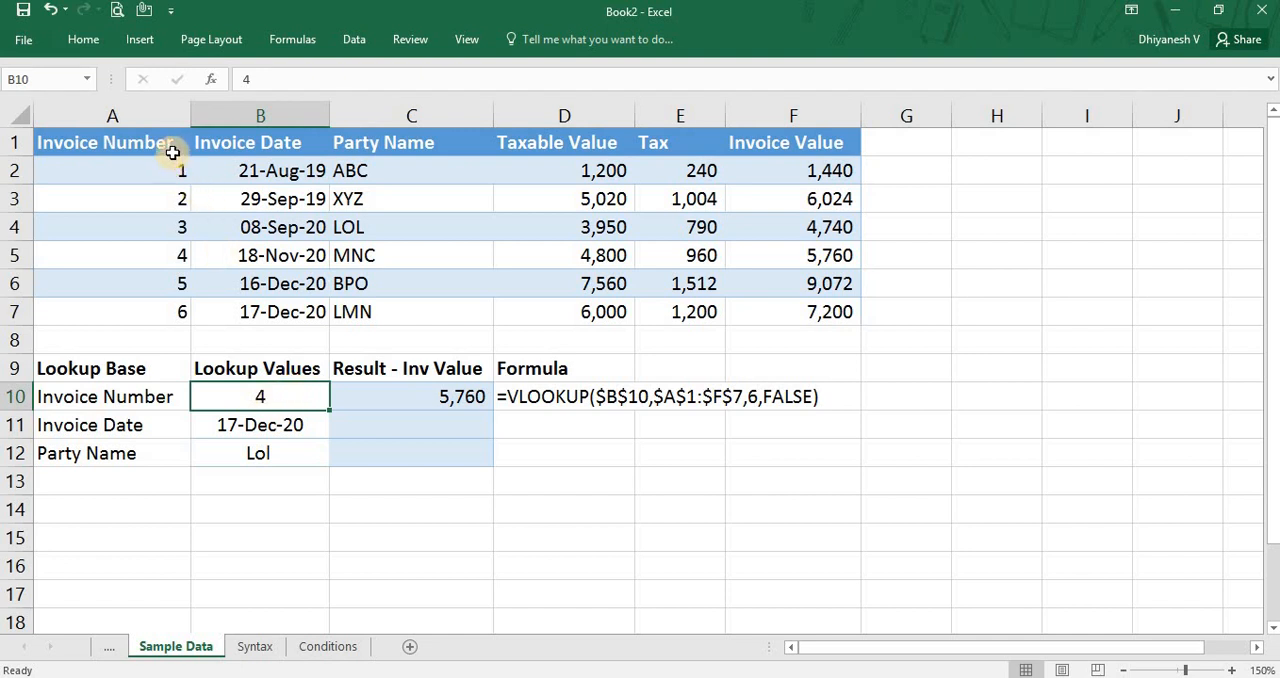
pyautogui.moveTo(166, 143); pyautogui.dragTo(160, 317)
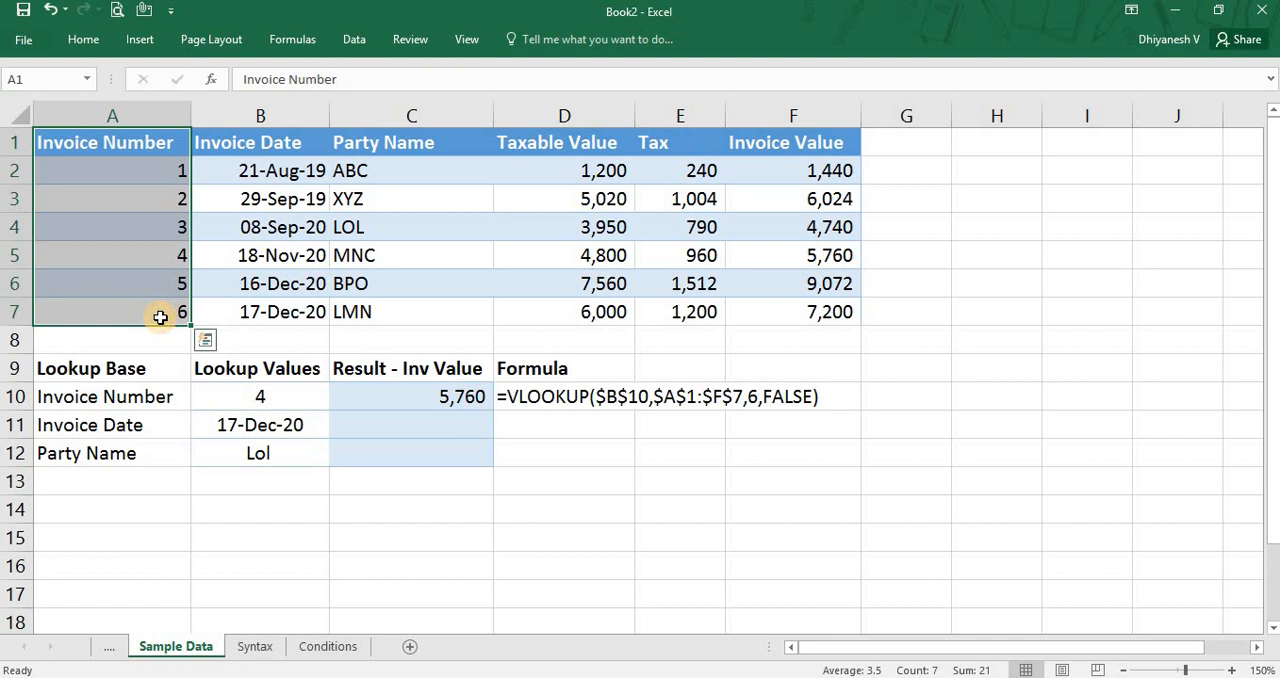
pyautogui.click(154, 256)
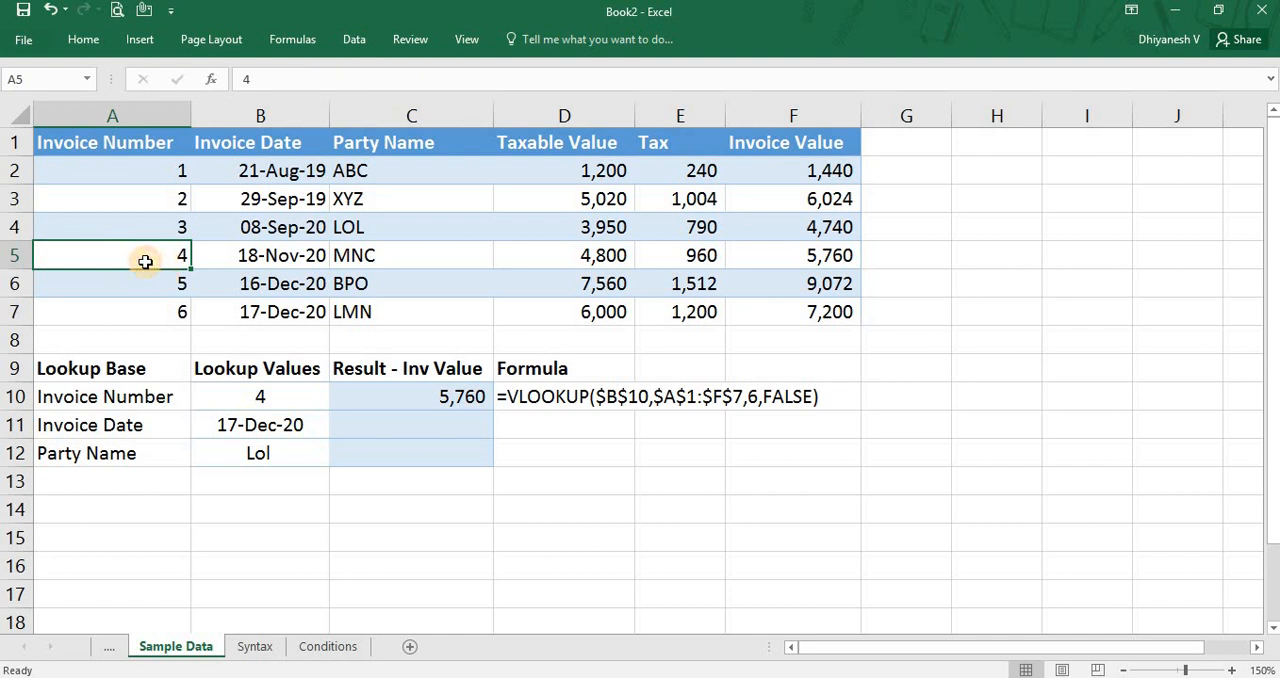
pyautogui.click(300, 259)
pyautogui.click(408, 260)
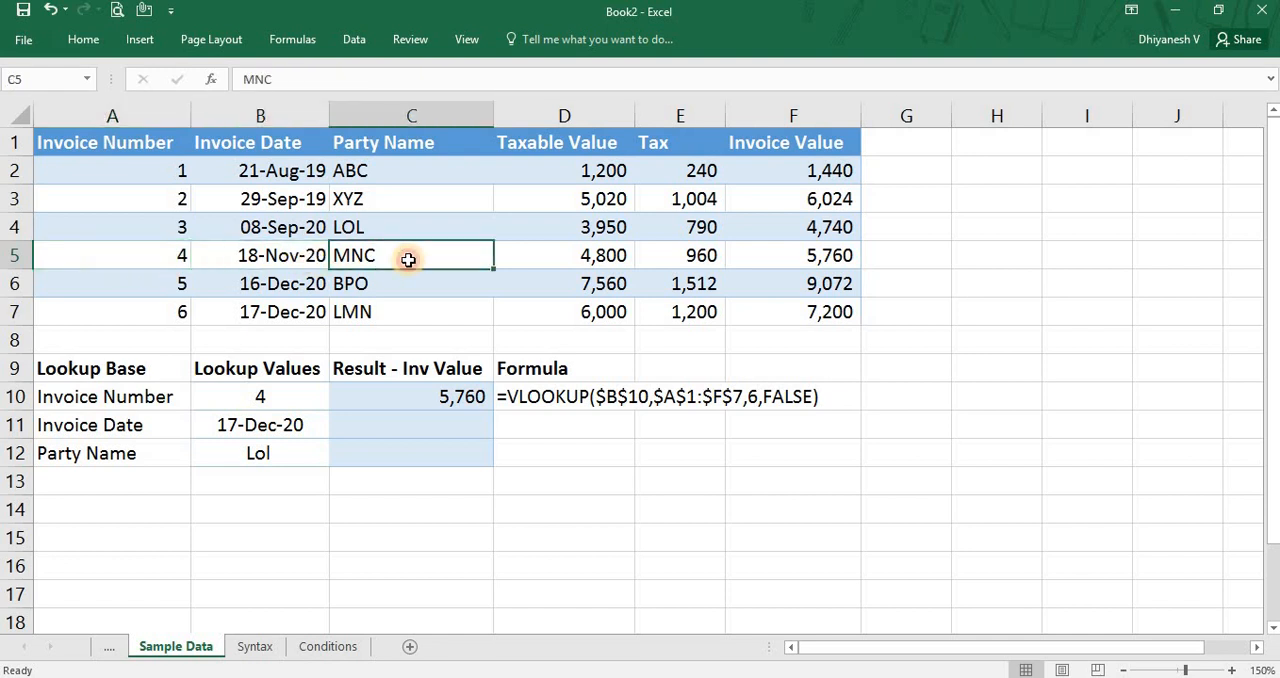
pyautogui.click(585, 261)
pyautogui.click(701, 259)
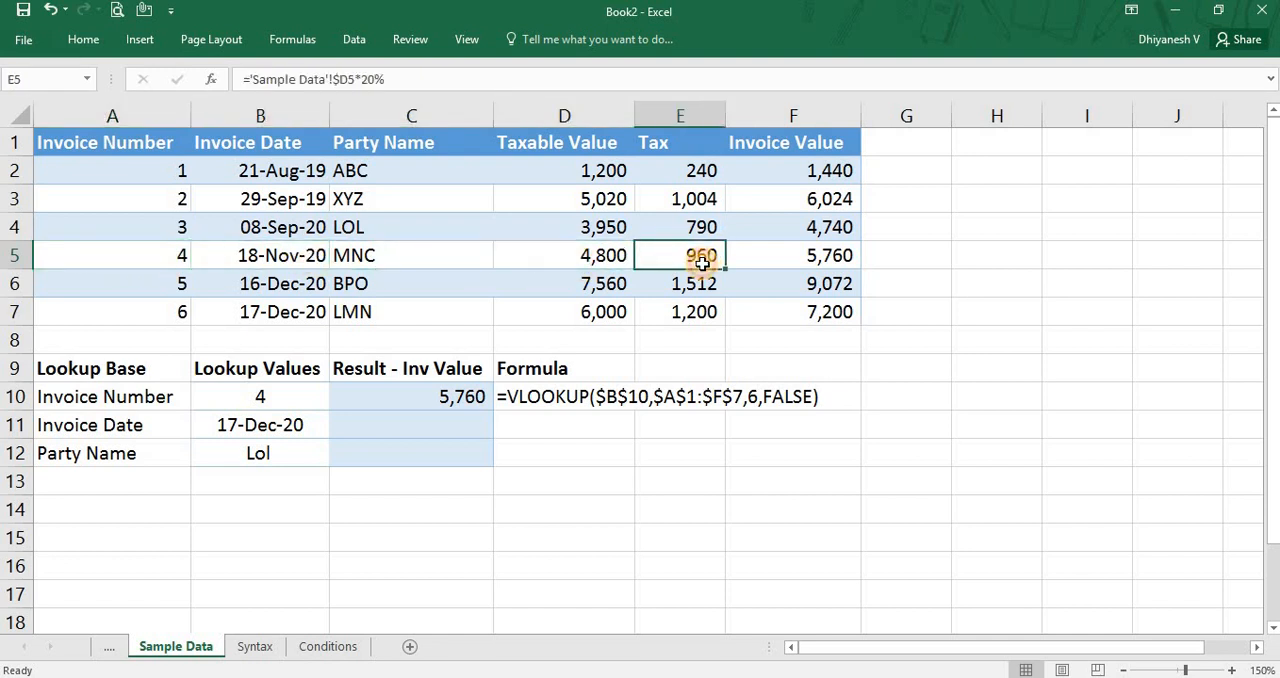
pyautogui.click(810, 258)
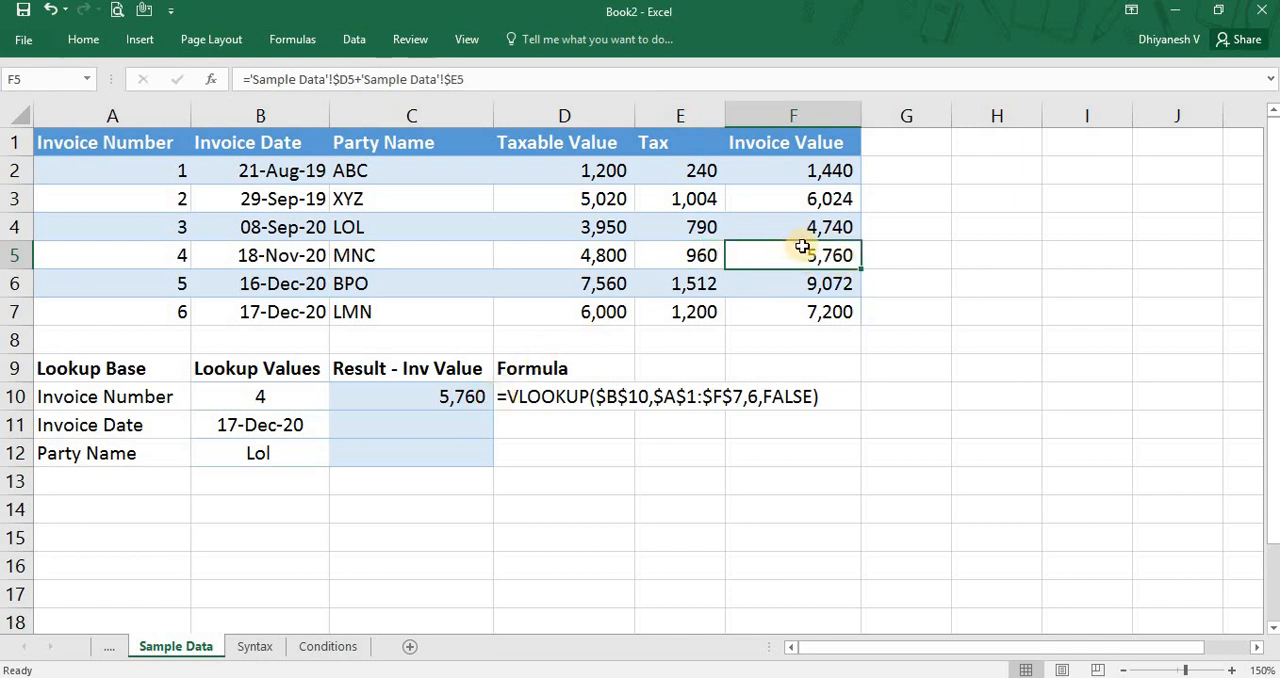
pyautogui.click(362, 392)
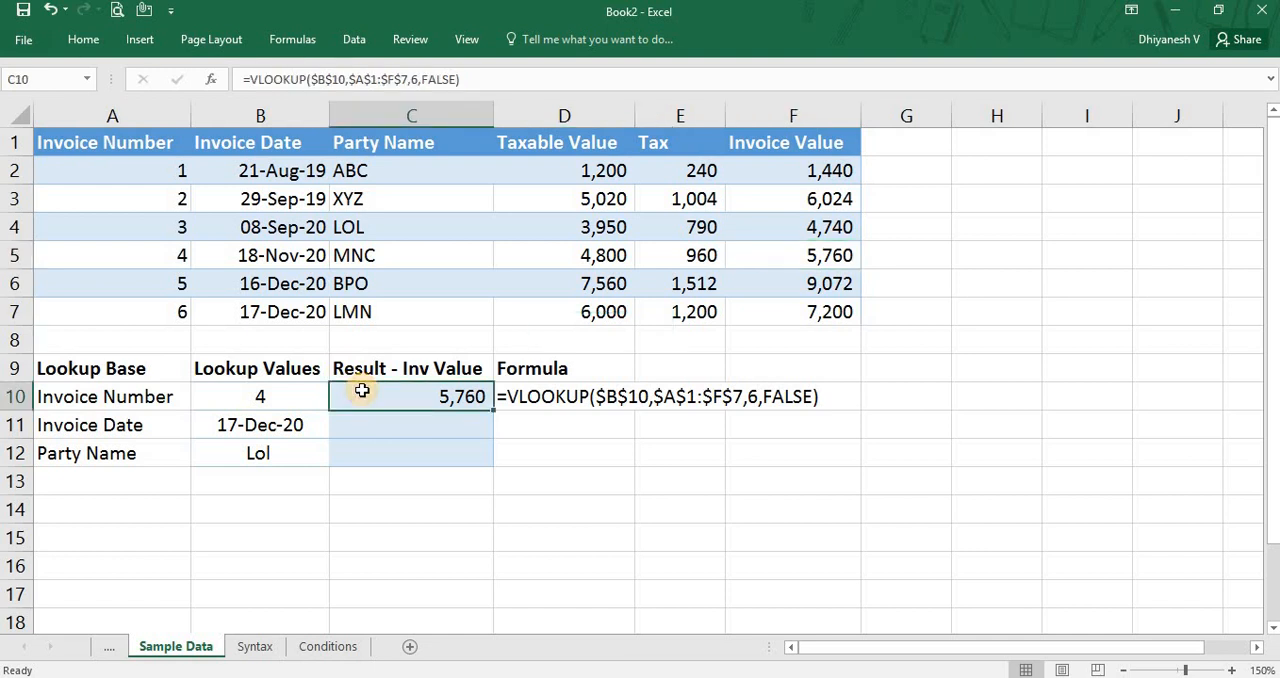
# Begin a VLOOKUP formula in C11 with the invoice date lookup cell as the absolute reference $B$11.
pyautogui.press('Down')
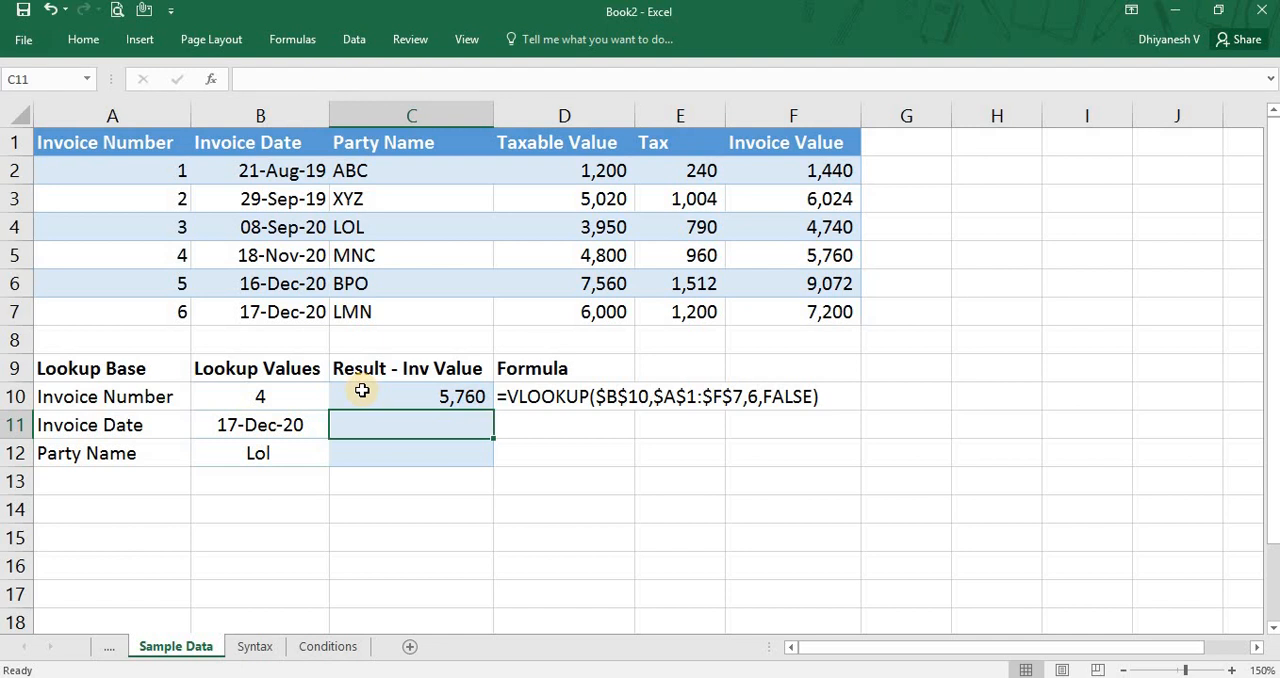
pyautogui.write('=vlo')
pyautogui.press('Tab')
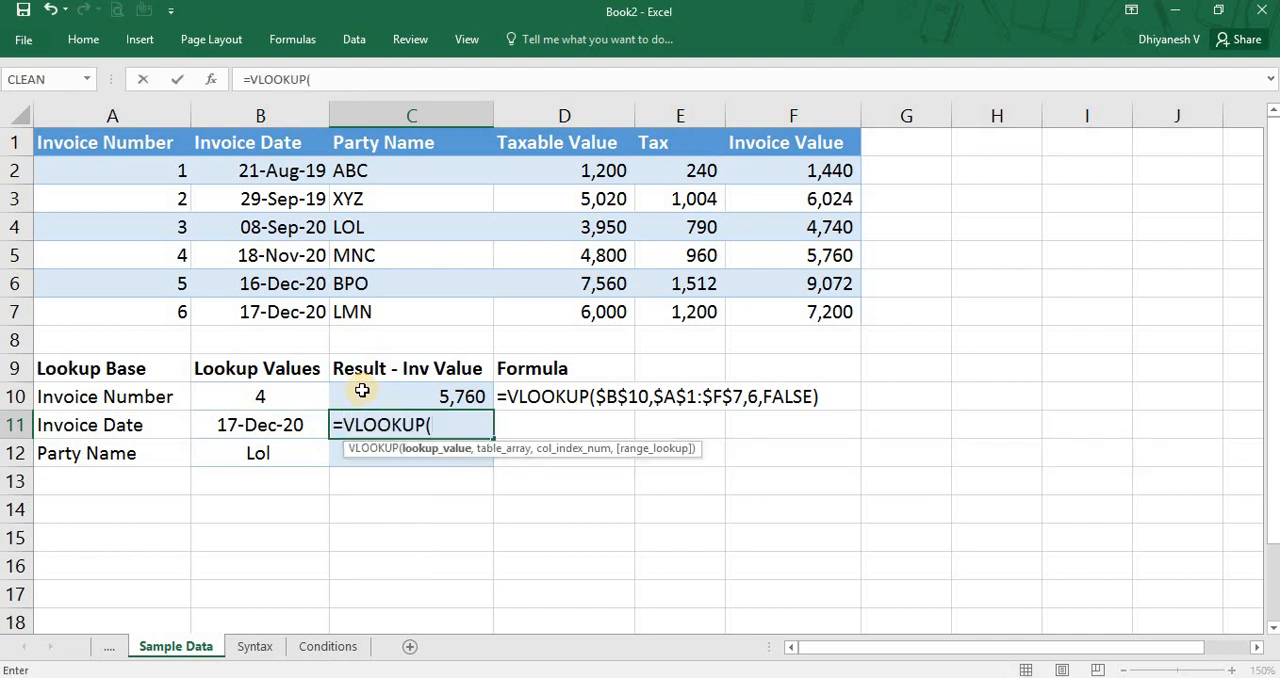
pyautogui.press('Left')
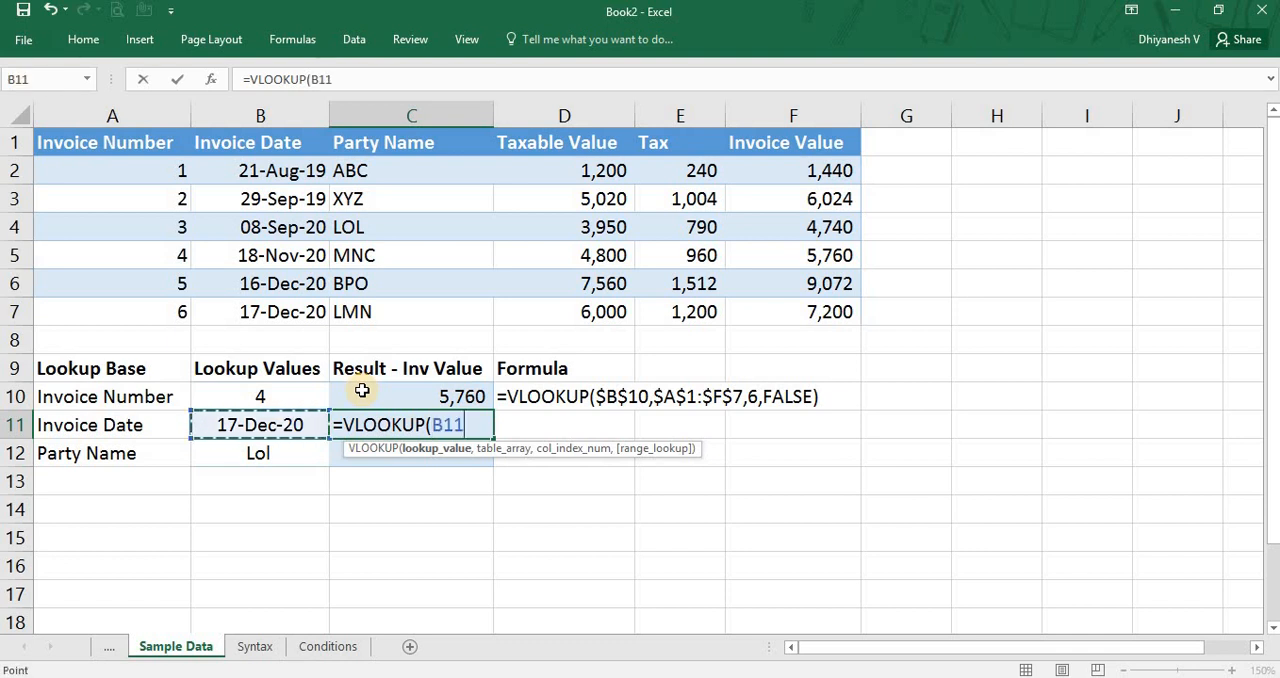
pyautogui.press('F4')
pyautogui.write(',')
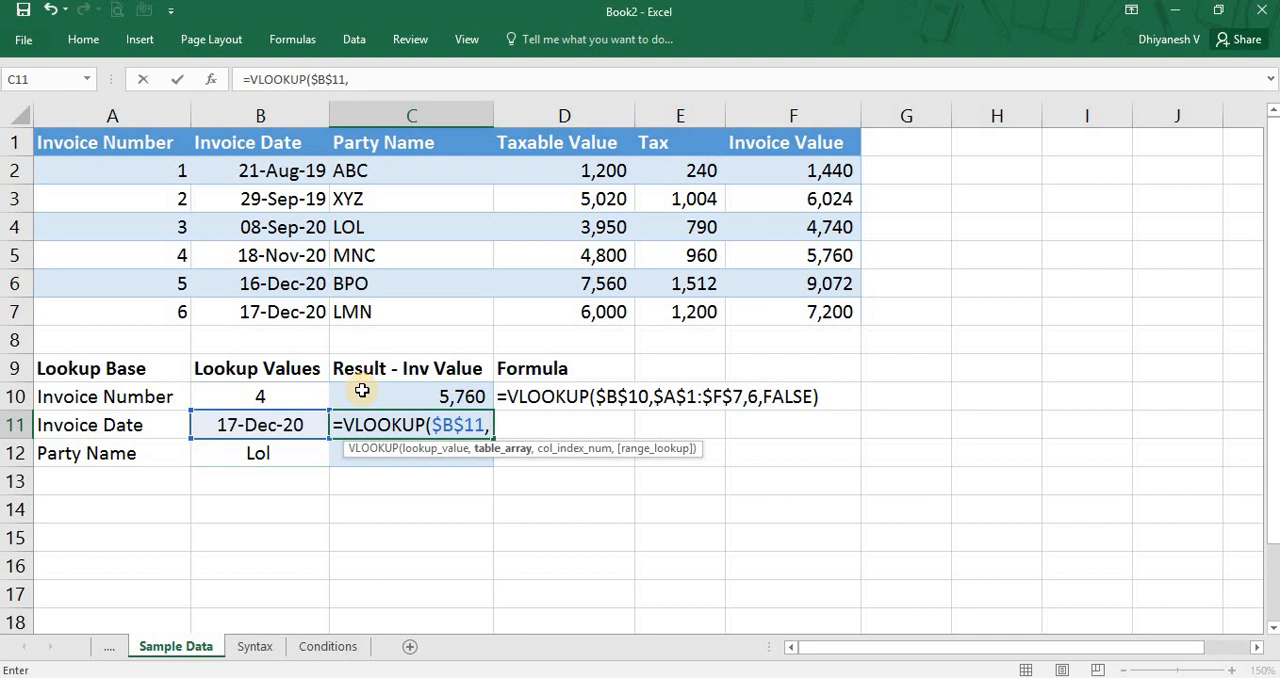
# Set the table array of the C11 formula to the absolute range $B$1:$F$7, from Invoice Date to Invoice Value.
pyautogui.press('Up')
pyautogui.press('Up')
pyautogui.press('Left')
pyautogui.hotkey('ctrl', 'Up')
pyautogui.hotkey('ctrl', 'Up')
pyautogui.hotkey('ctrl', 'shift', 'Down')
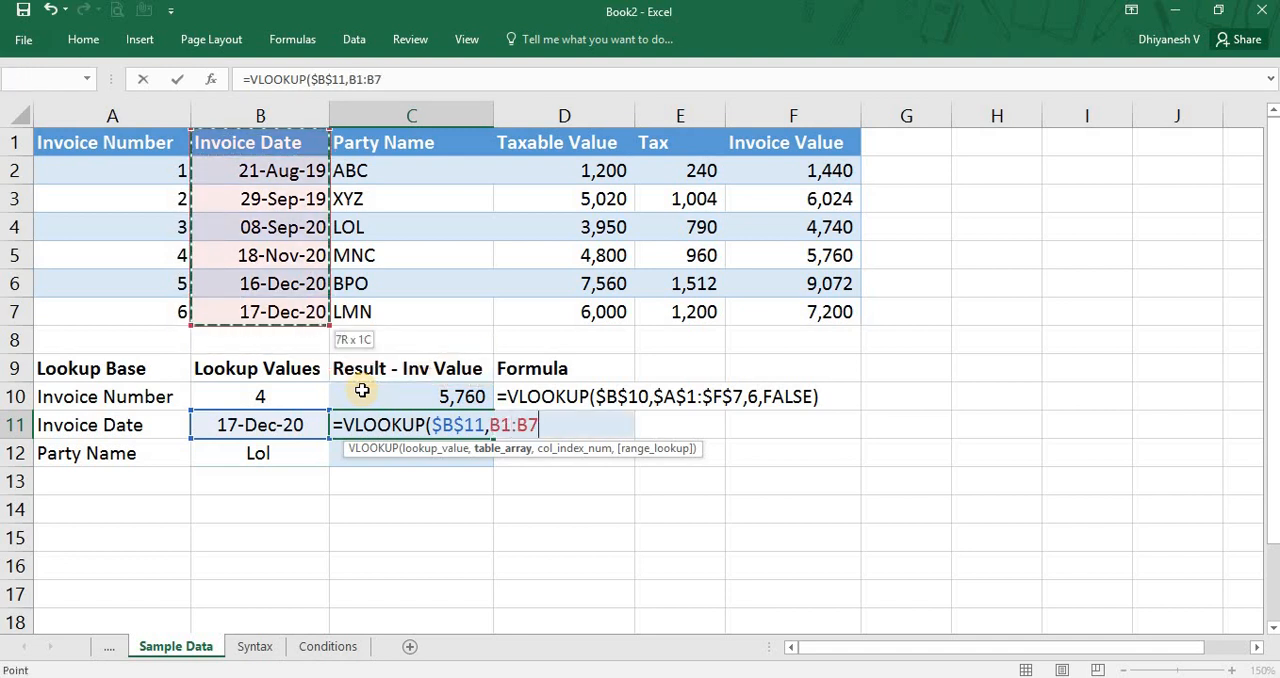
pyautogui.hotkey('ctrl', 'shift', 'Right')
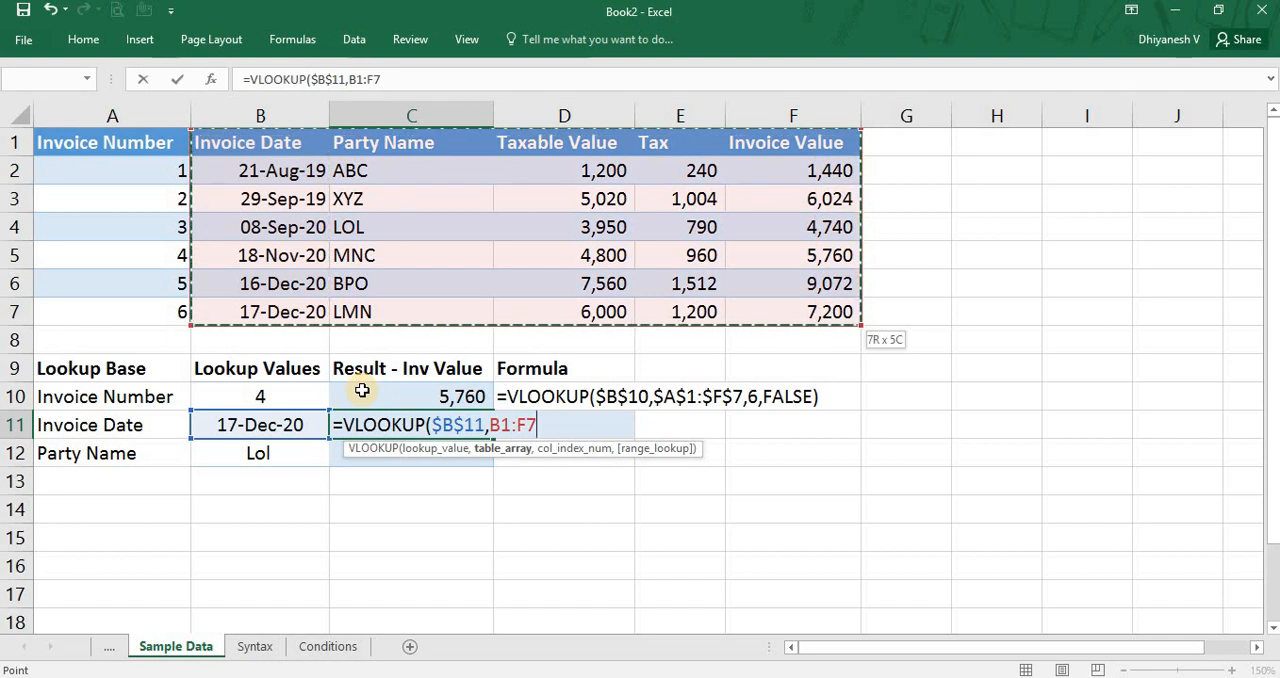
pyautogui.press('F4')
pyautogui.write(',')
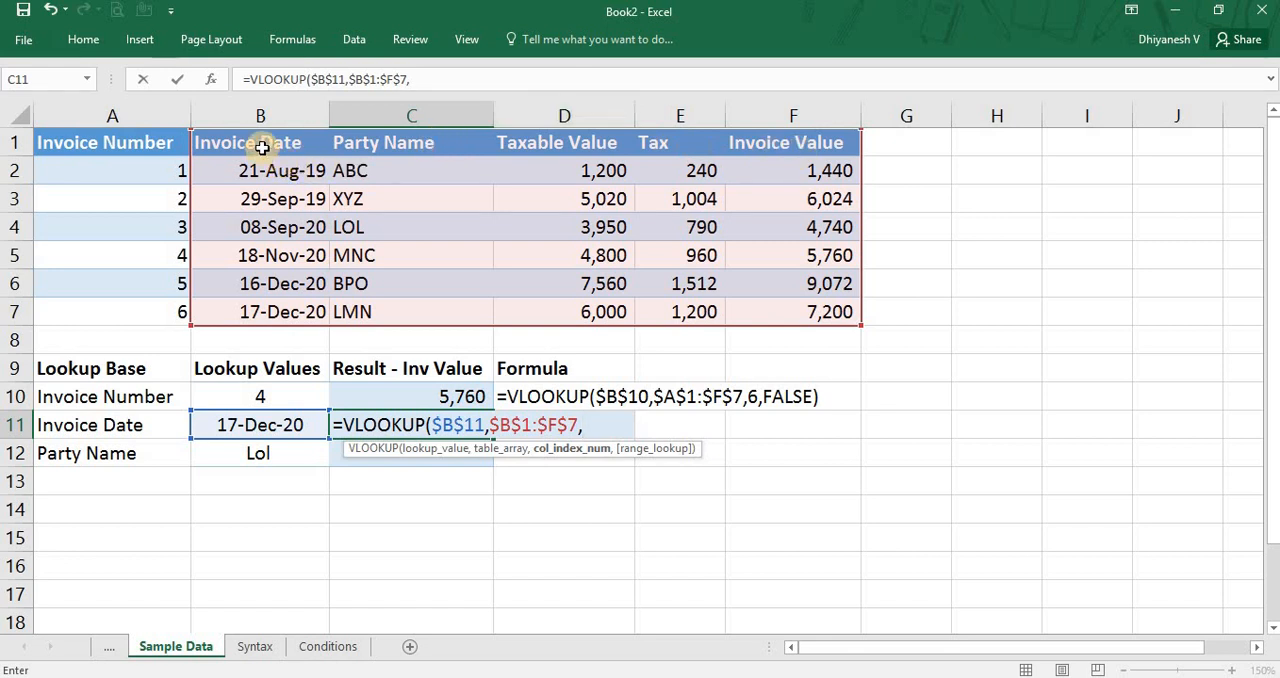
pyautogui.moveTo(262, 146); pyautogui.dragTo(904, 347)
pyautogui.press('BackSpace')
pyautogui.press('BackSpace')
pyautogui.press('BackSpace')
pyautogui.press('BackSpace')
pyautogui.press('BackSpace')
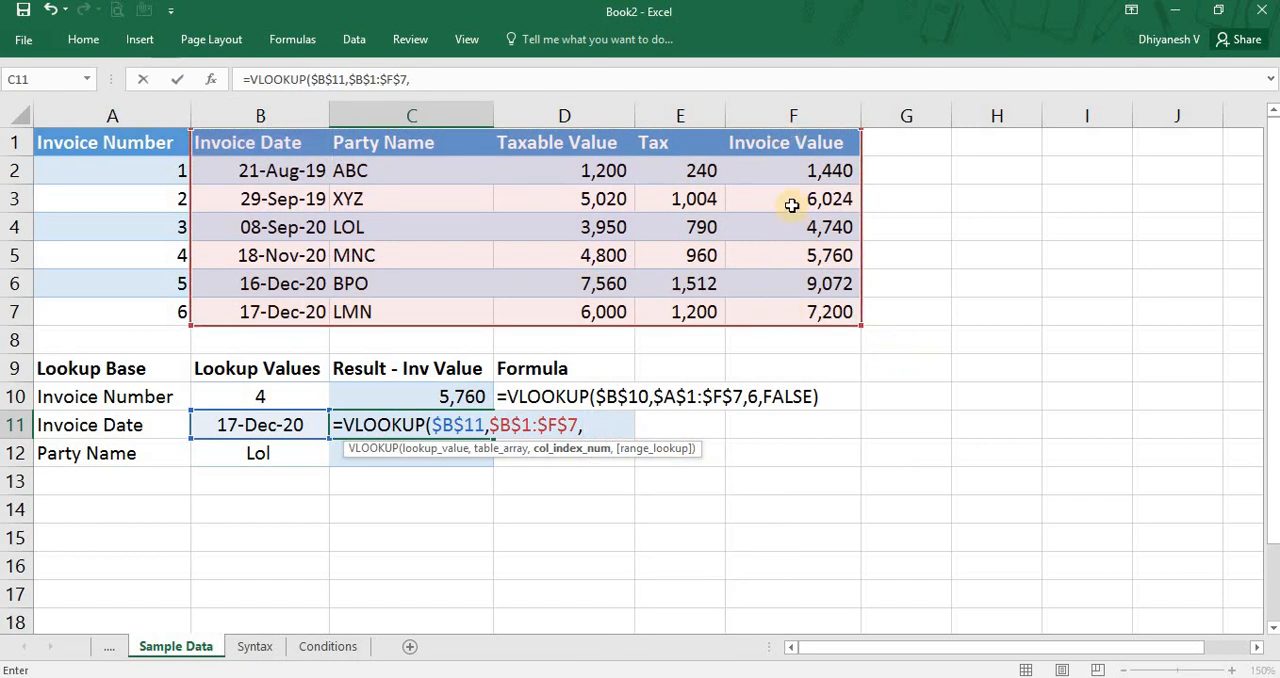
# Set the column index to 5 and the range lookup to 0 for an exact match, and commit the C11 formula.
pyautogui.write('5,0')
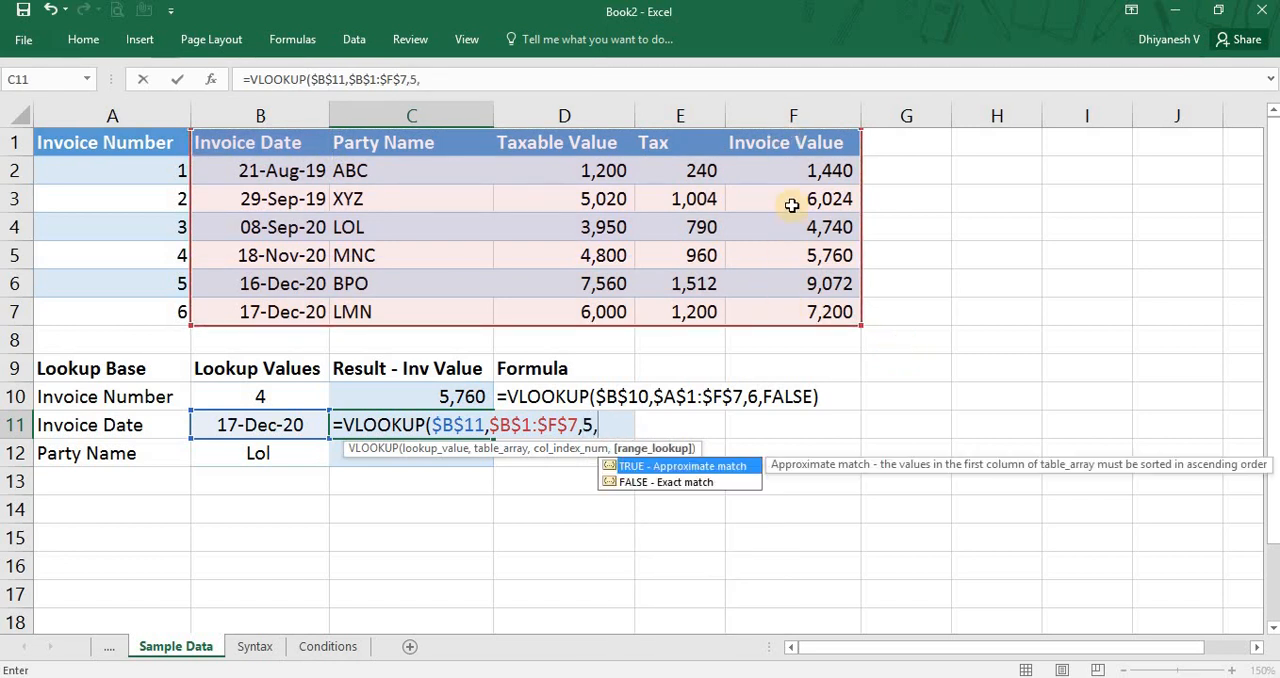
pyautogui.hotkey('ctrl', 'Return')
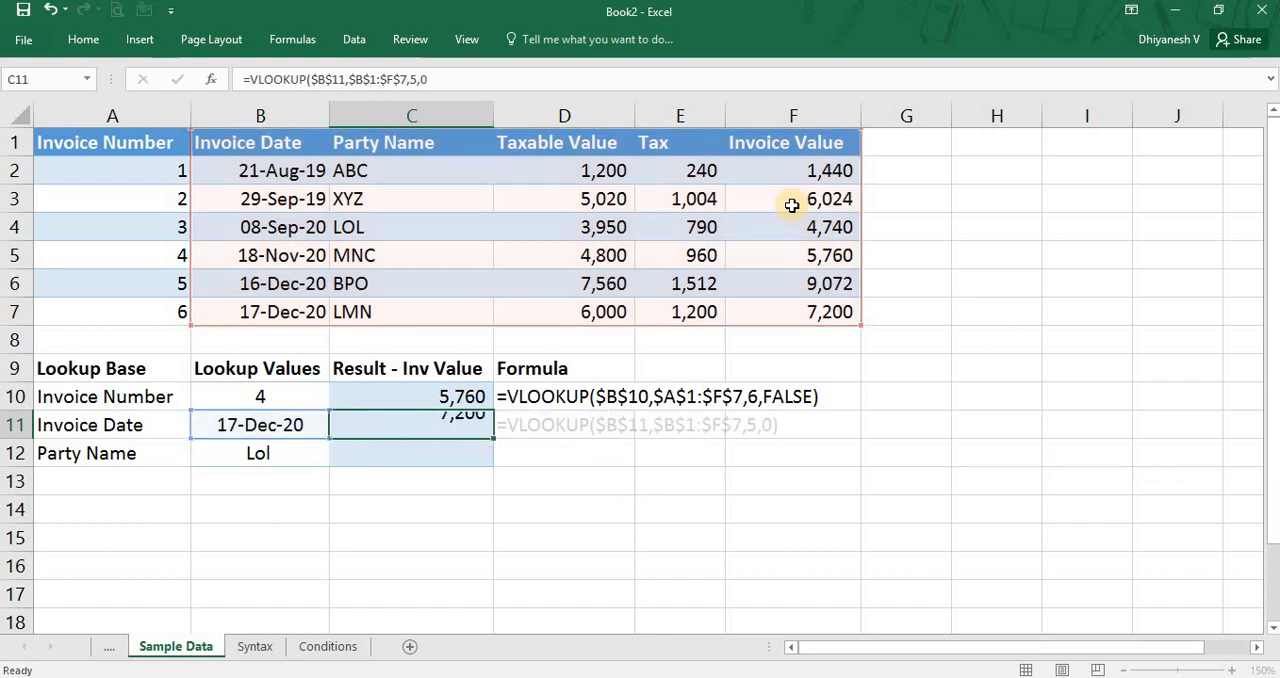
pyautogui.hotkey('shift', 'Left')
pyautogui.press('Right')
pyautogui.press('Left')
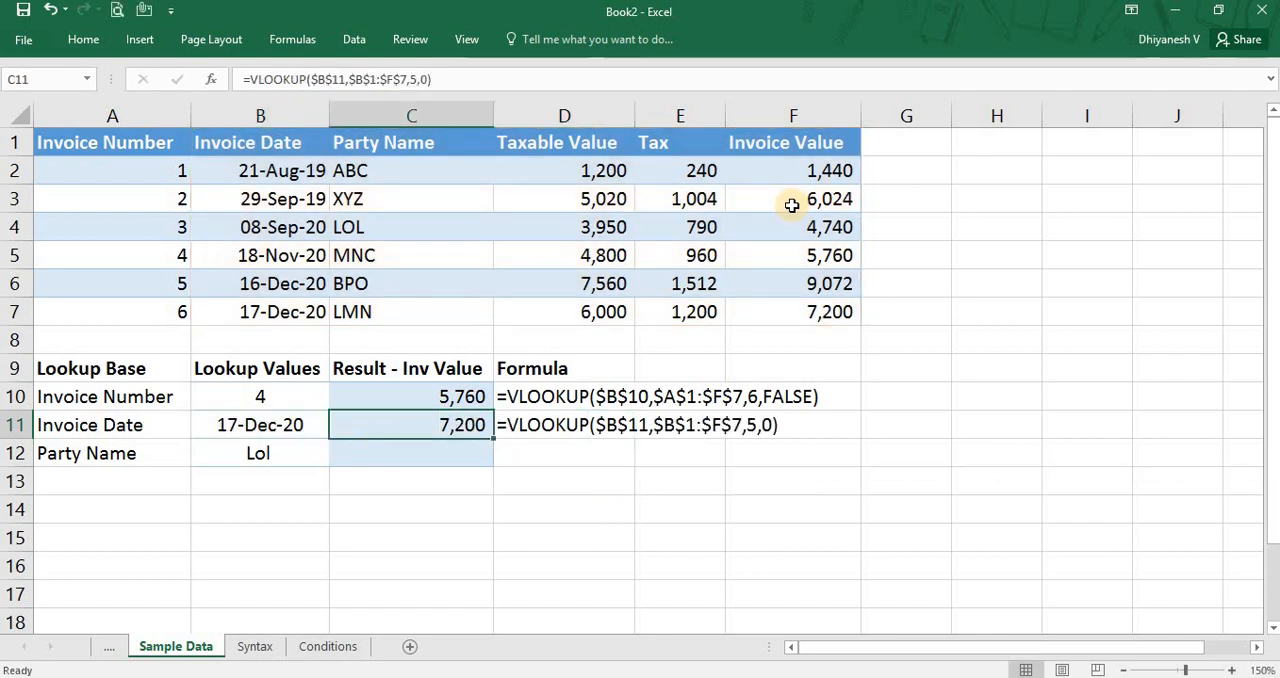
# Add the notes "1 - TRUE" in G11 and "0 - FALSE" in G12 beside the invoice date formula.
pyautogui.click(931, 428)
pyautogui.write('1')
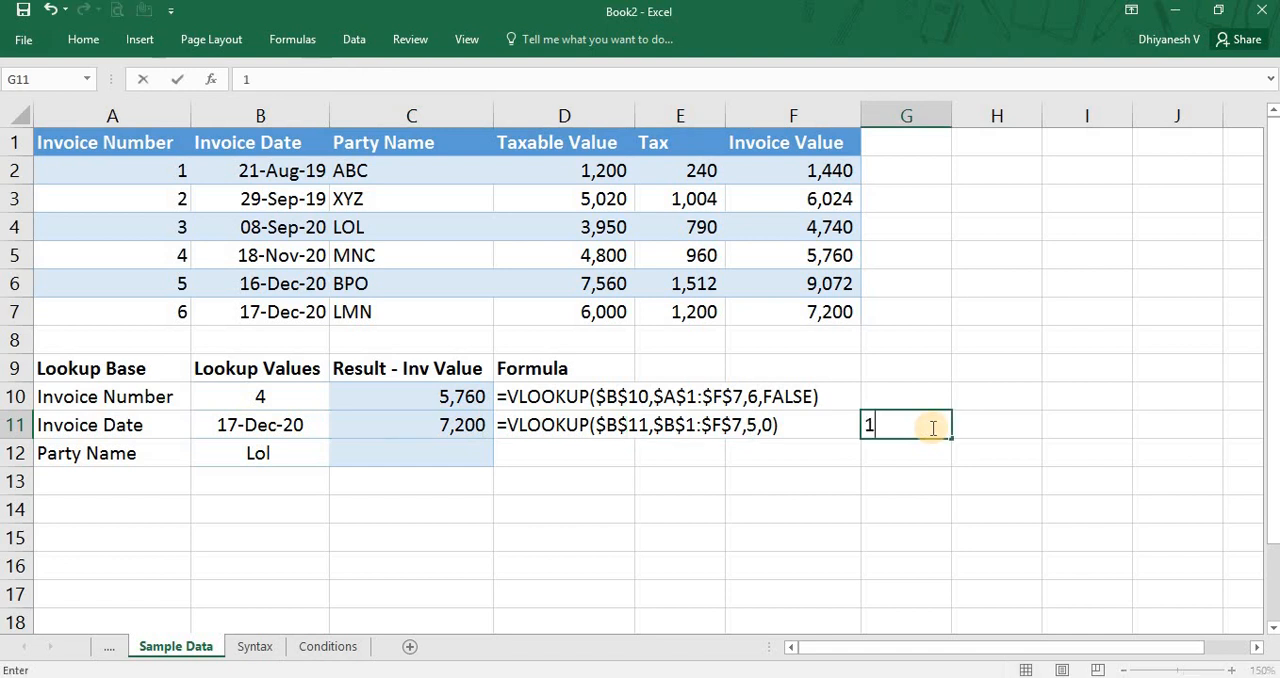
pyautogui.write(' - TRUE')
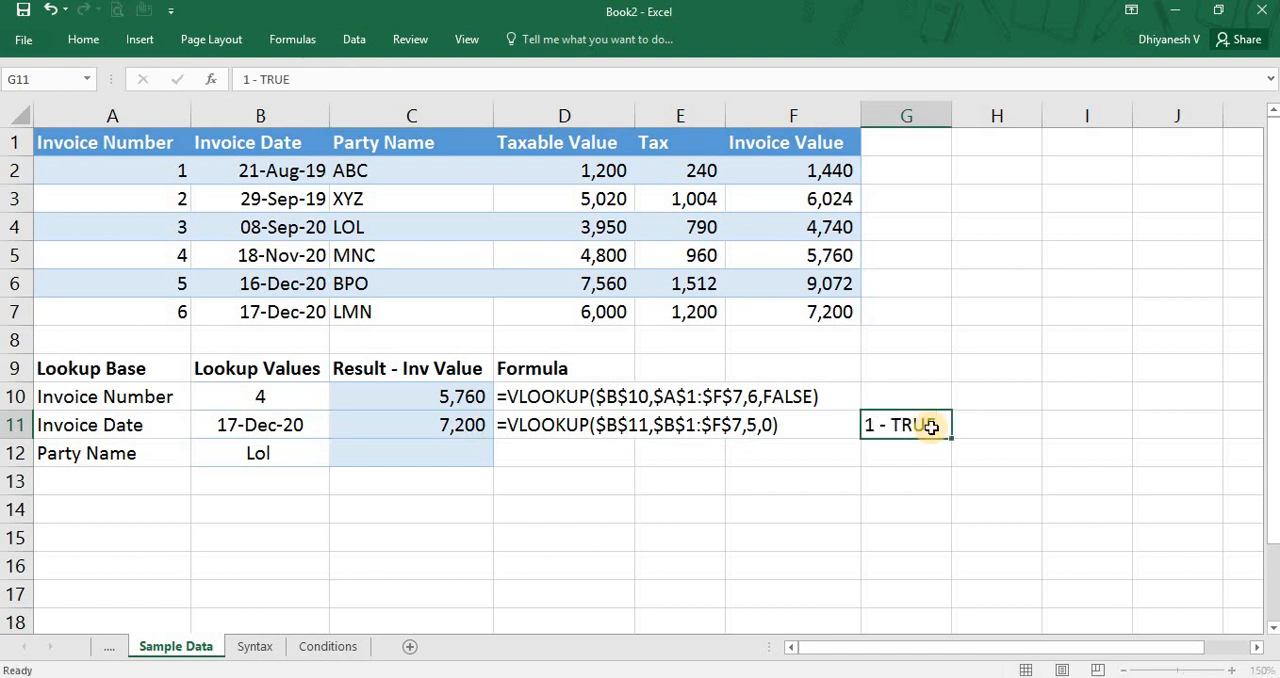
pyautogui.press('Return')
pyautogui.write('0 - ')
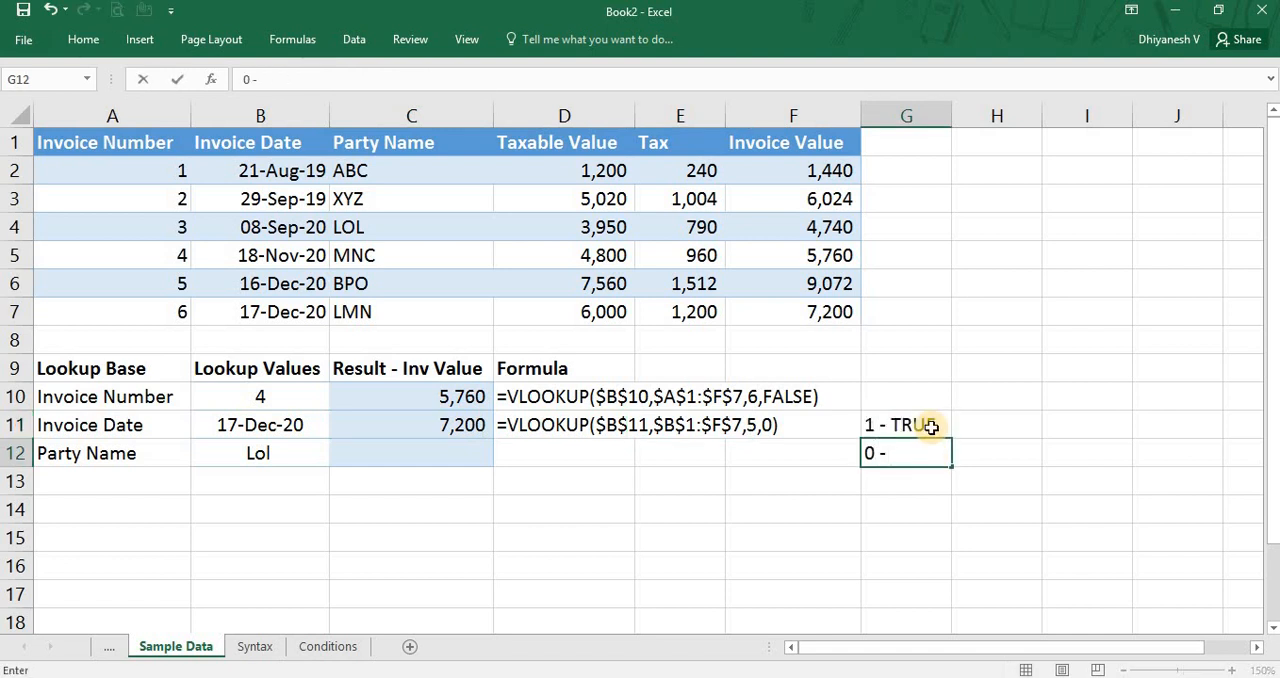
pyautogui.write('FALSE')
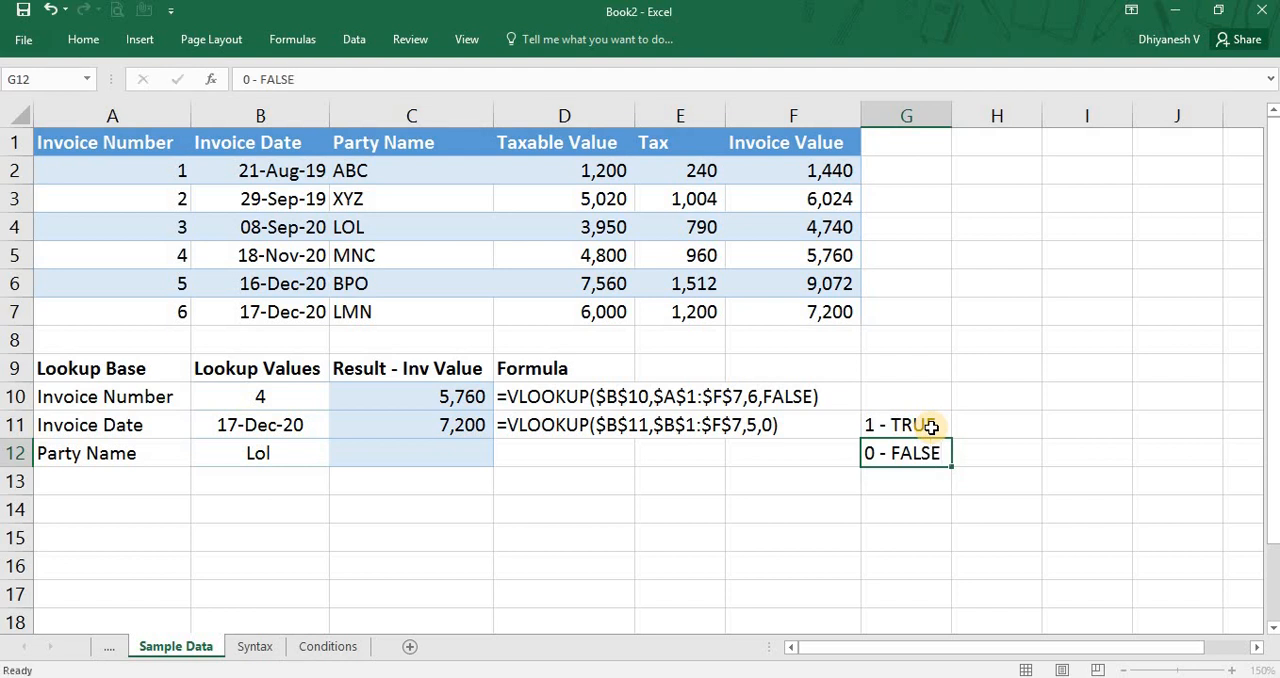
pyautogui.press('Return')
# Compare the range lookup arguments FALSE and 0 in the invoice number and invoice date formulas with the notes in G11:G12.
pyautogui.press('Up')
pyautogui.press('Up')
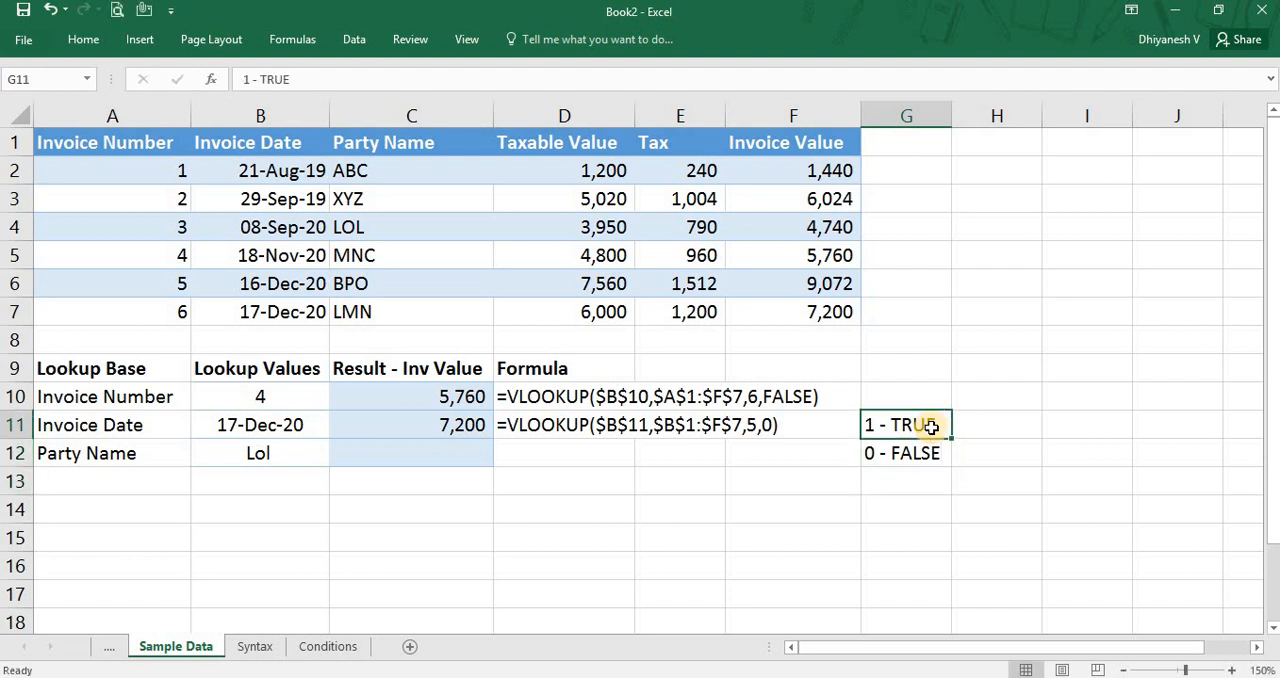
pyautogui.press('Left')
pyautogui.press('Left')
pyautogui.press('Left')
pyautogui.press('Right')
pyautogui.press('Right')
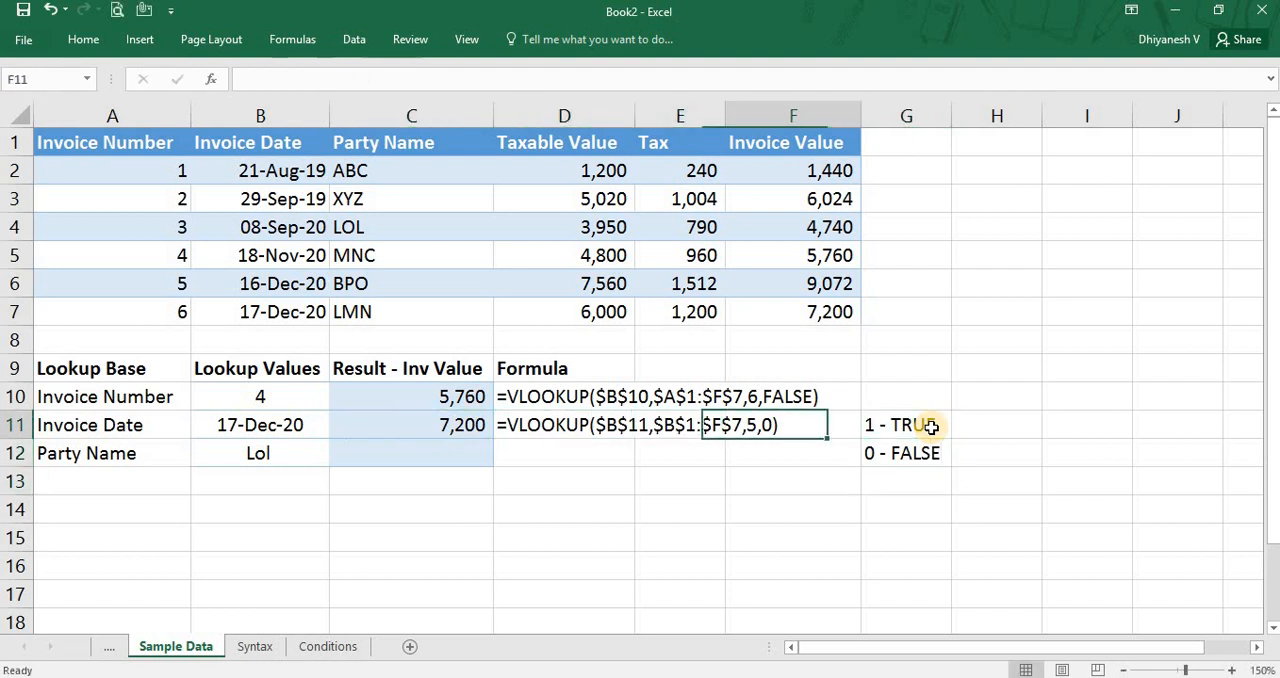
pyautogui.press('Up')
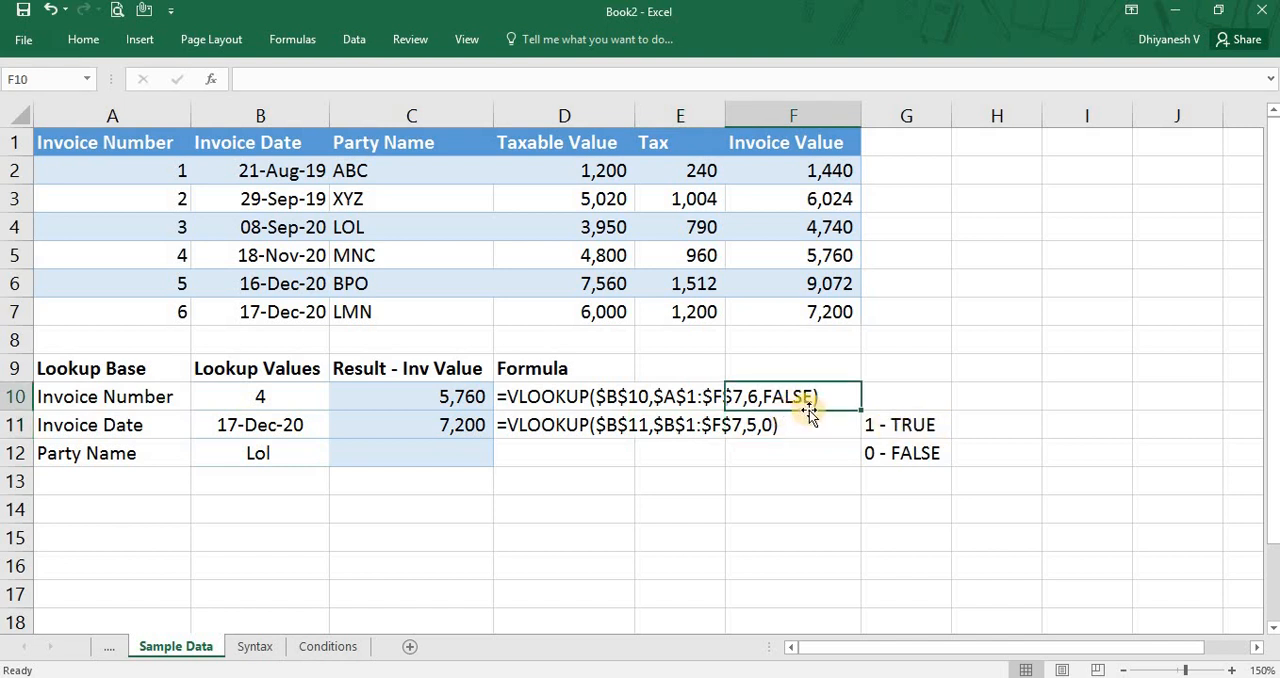
pyautogui.click(768, 427)
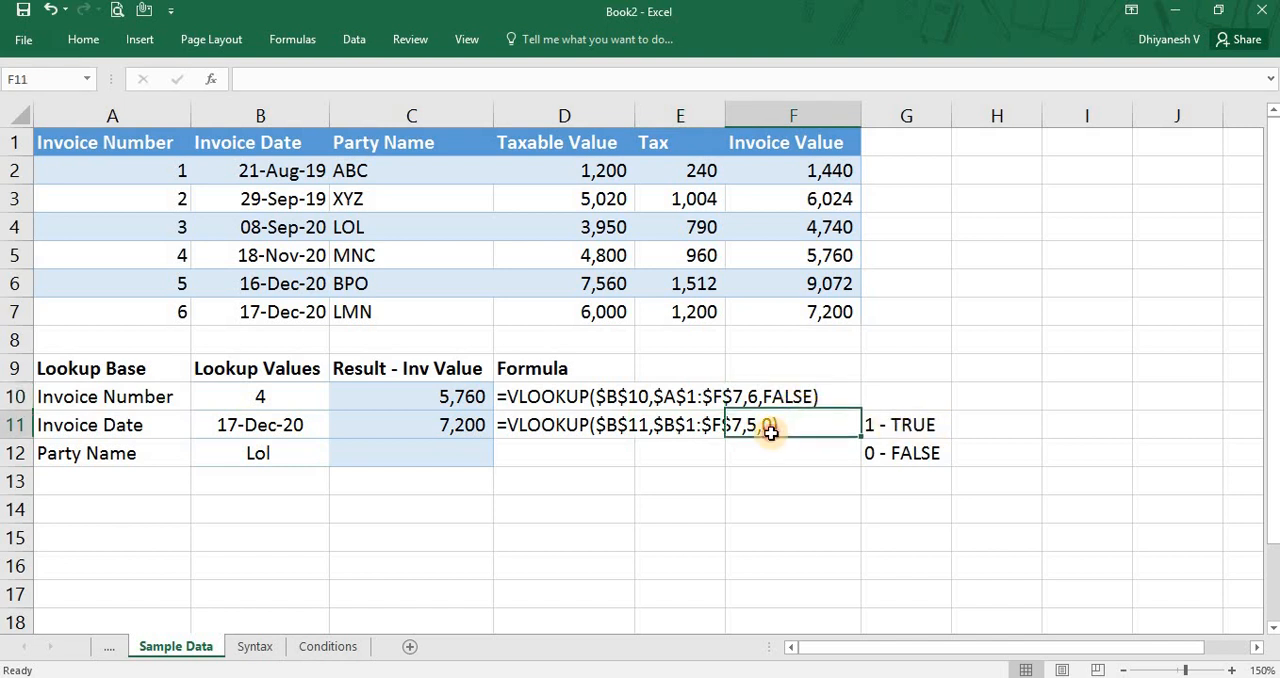
pyautogui.click(383, 425)
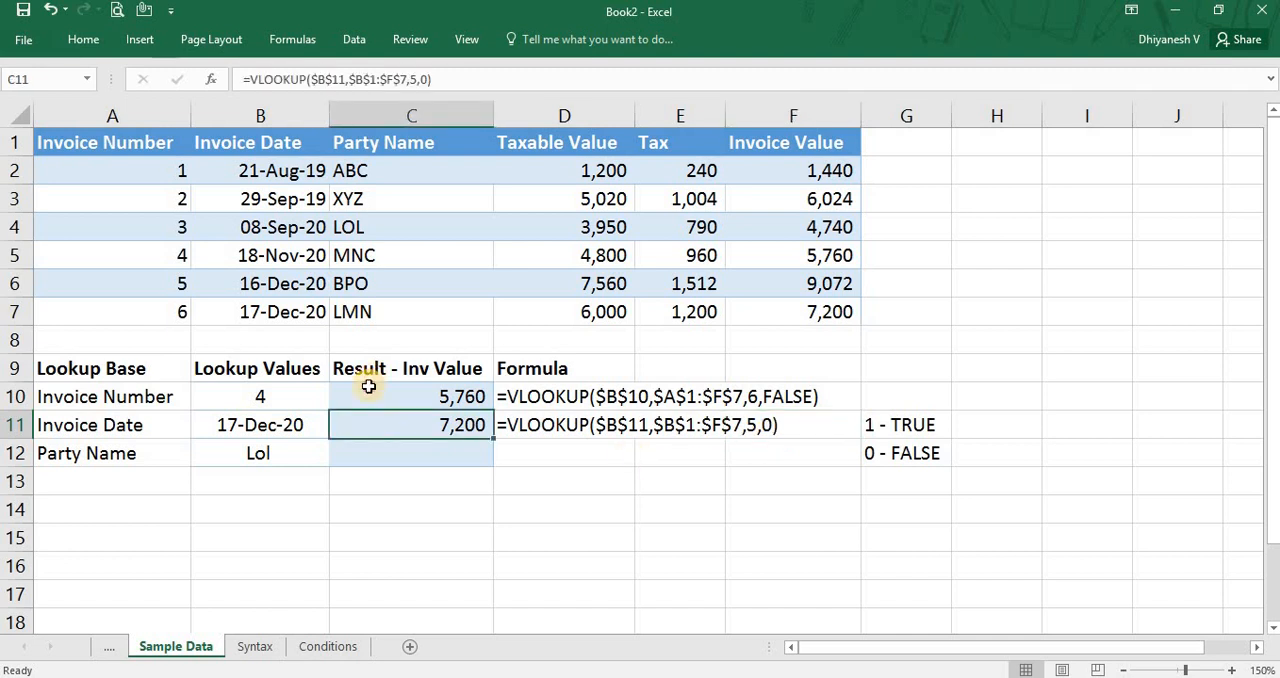
pyautogui.click(360, 402)
pyautogui.click(362, 415)
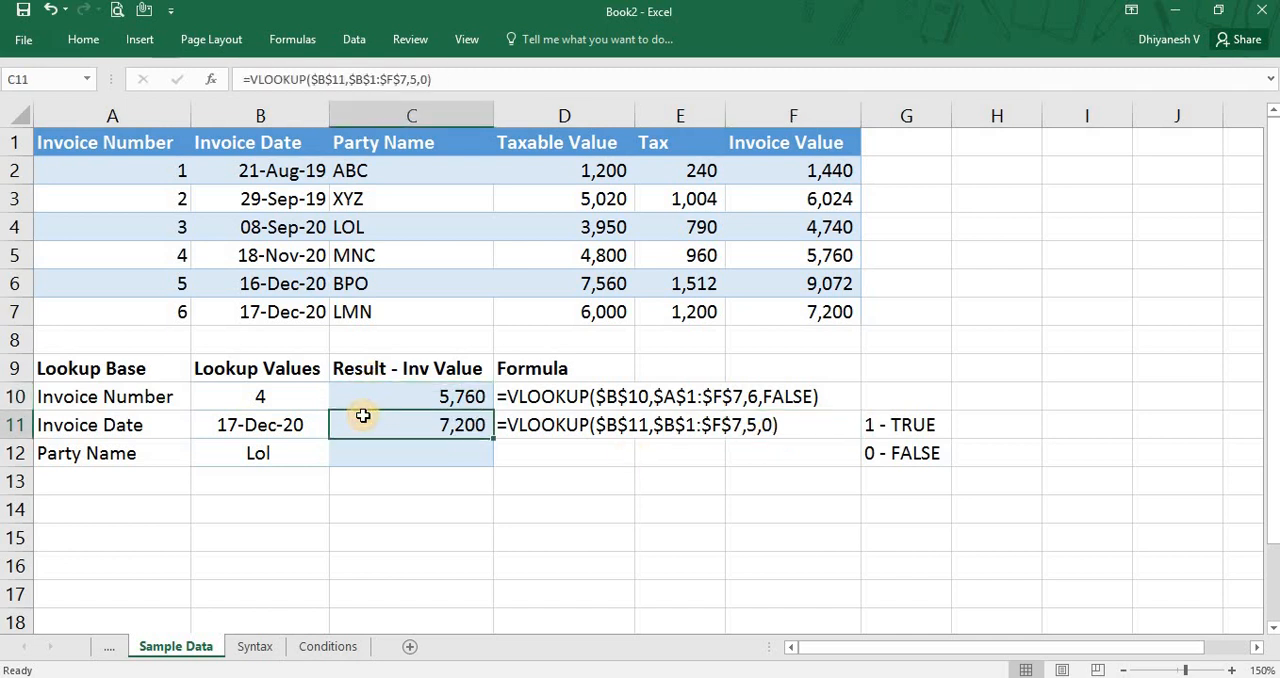
# Delete the TRUE and FALSE notes from G11:G12.
pyautogui.click(876, 425)
pyautogui.hotkey('shift', 'Down')
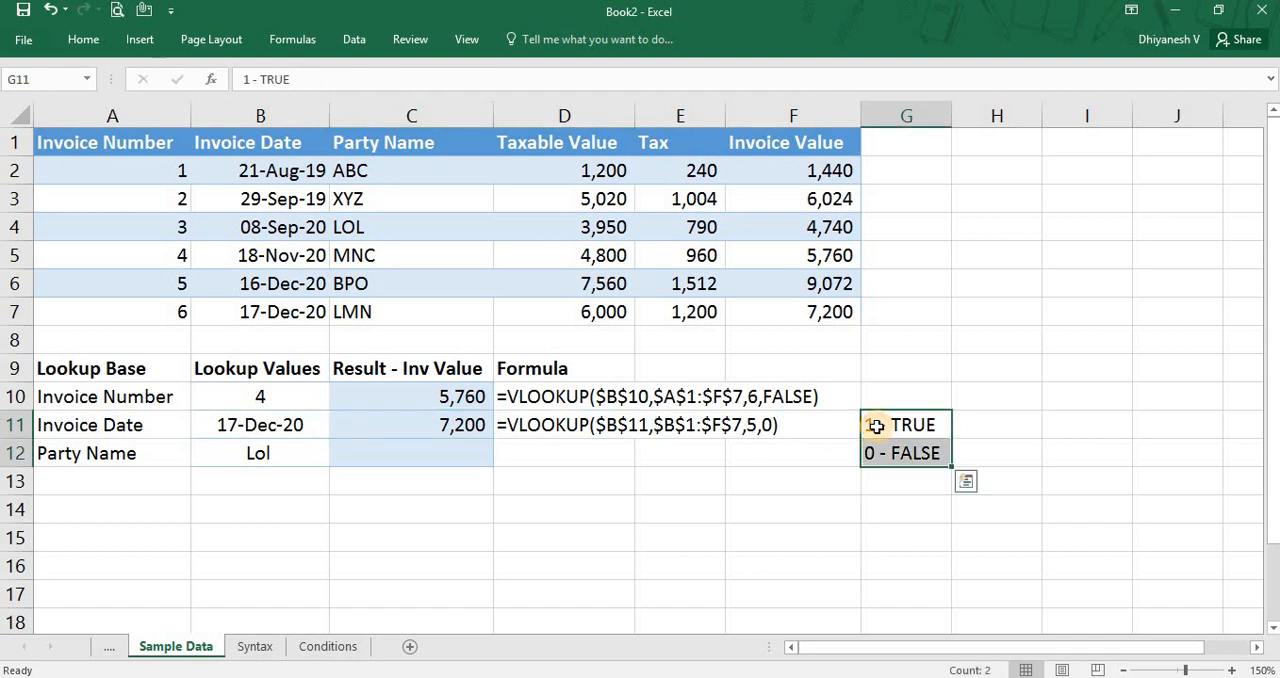
pyautogui.press('Delete')
pyautogui.press('Down')
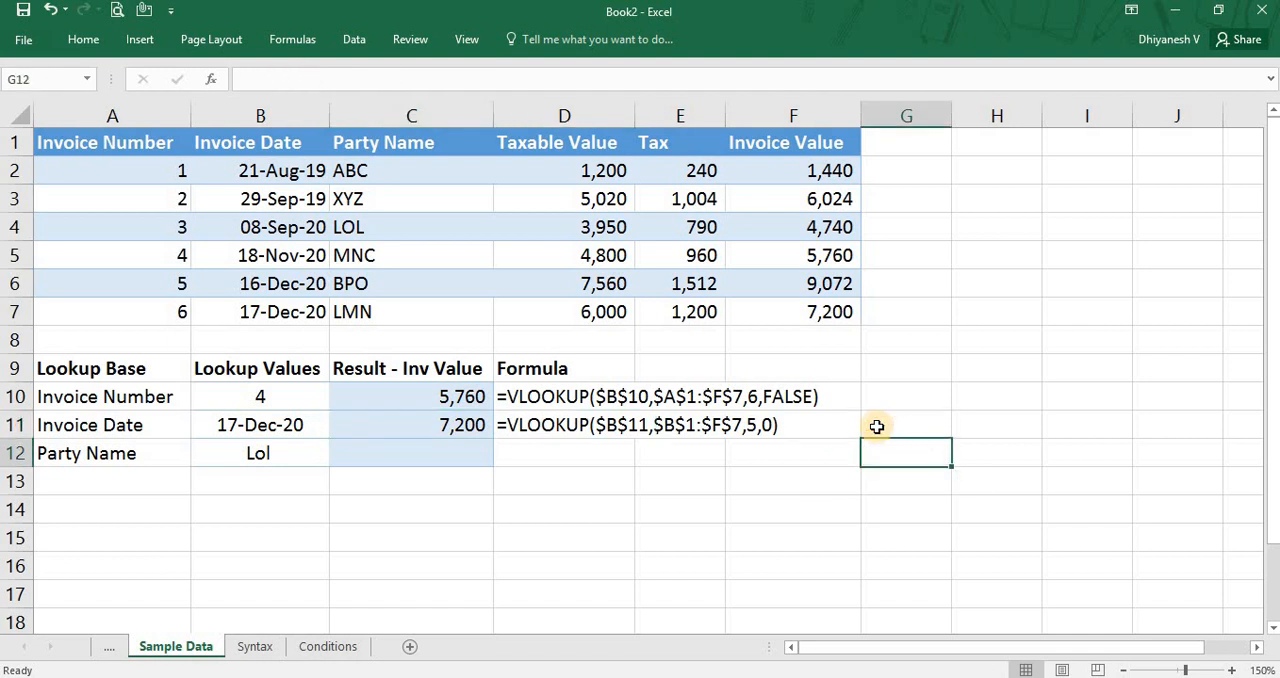
# Begin a VLOOKUP formula in C12 with the party name lookup cell as the absolute reference $B$12.
pyautogui.press('Left')
pyautogui.press('Left')
pyautogui.press('Left')
pyautogui.press('Left')
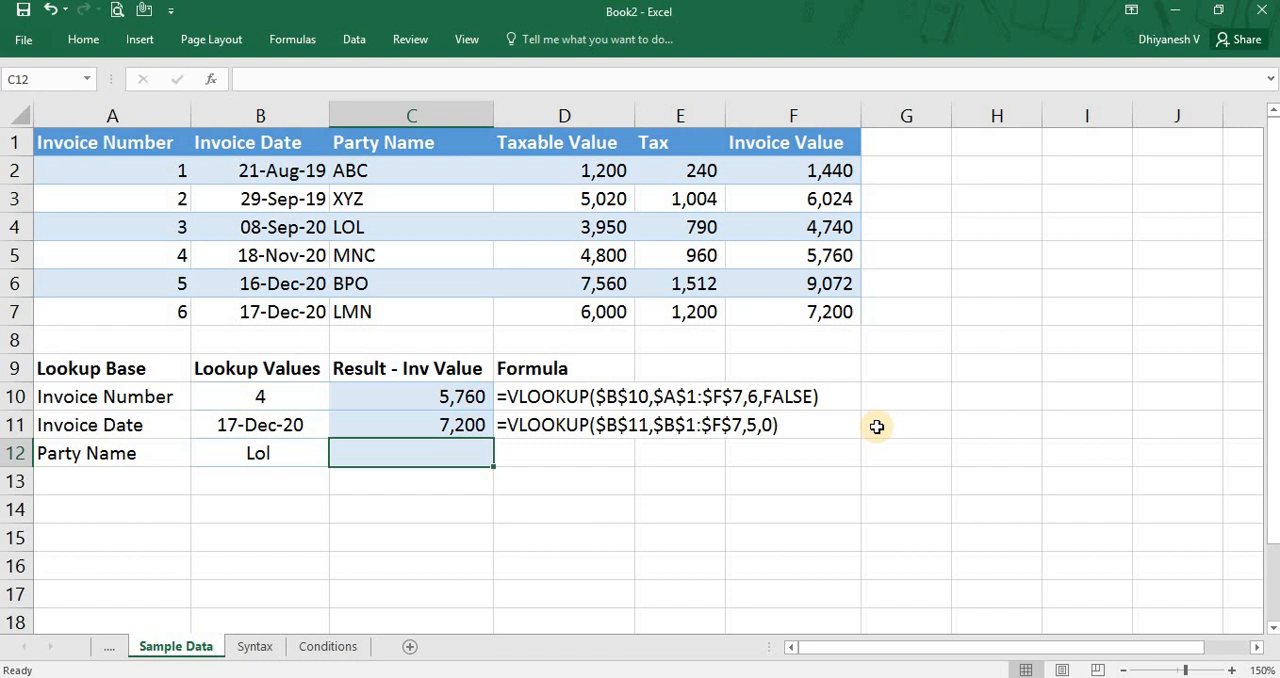
pyautogui.write('=VLOOKUP(')
pyautogui.press('Left')
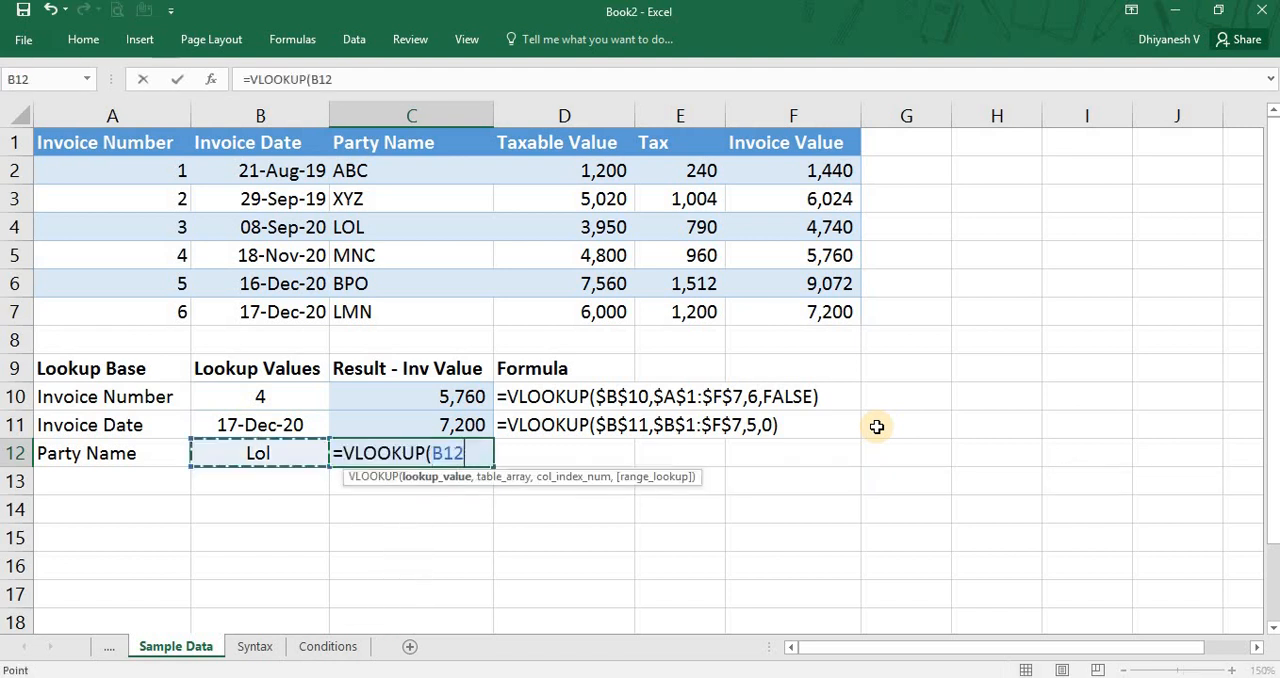
pyautogui.press('F4')
pyautogui.write(',')
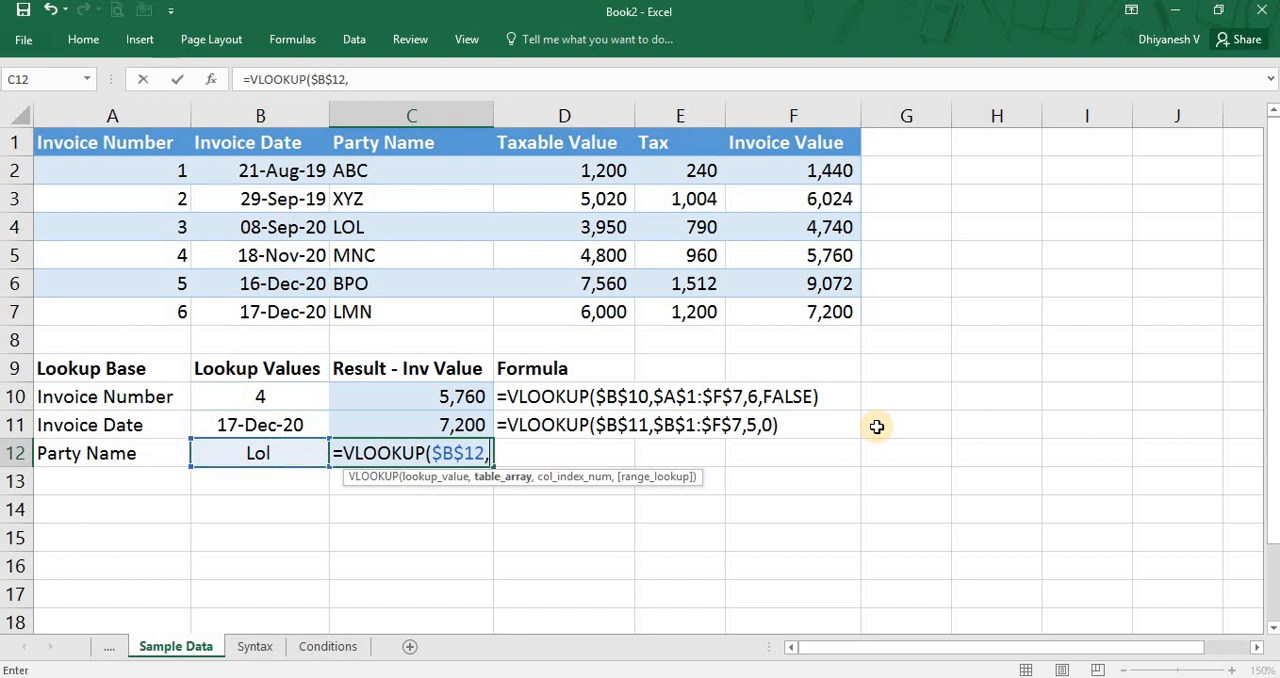
# Set the table array of the C12 formula to the absolute range $C$1:$F$7, from Party Name to Invoice Value.
pyautogui.press('Up')
pyautogui.press('Up')
pyautogui.press('Up')
pyautogui.press('Up')
pyautogui.press('Up')
pyautogui.press('Up')
pyautogui.press('Up')
pyautogui.press('Up')
pyautogui.press('Up')
pyautogui.press('Up')
pyautogui.press('Up')
pyautogui.hotkey('ctrl', 'shift', 'Down')
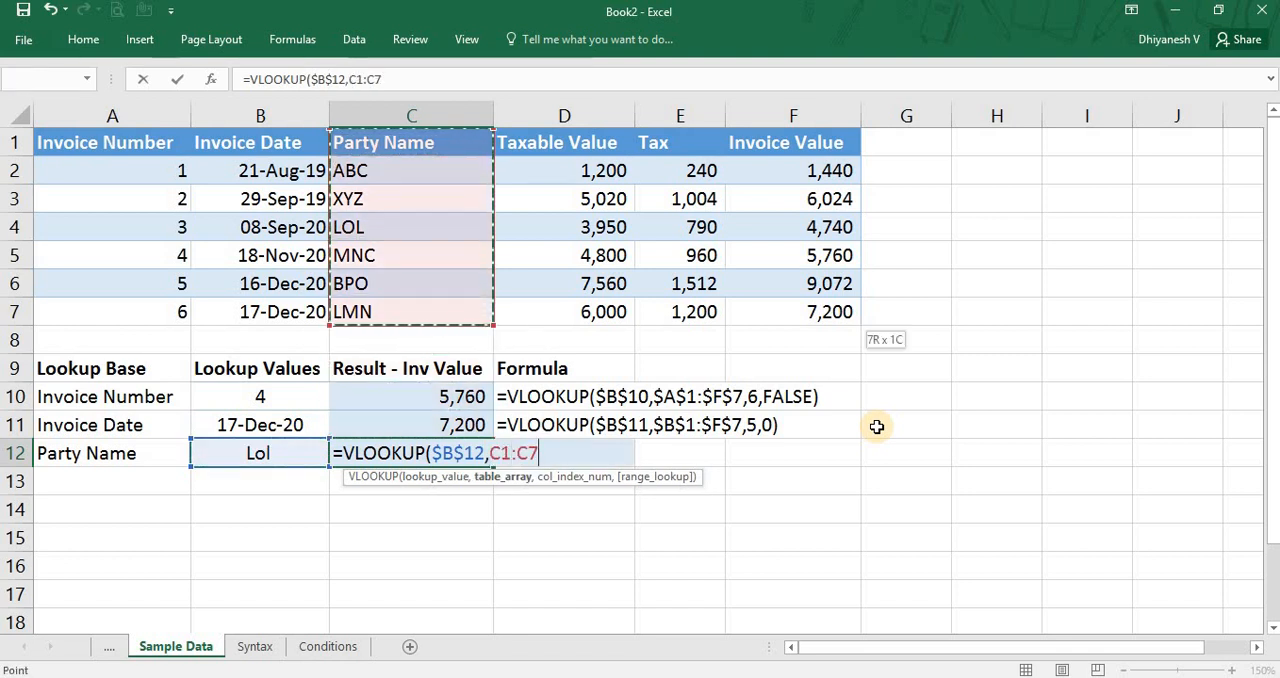
pyautogui.hotkey('ctrl', 'shift', 'Right')
pyautogui.press('F4')
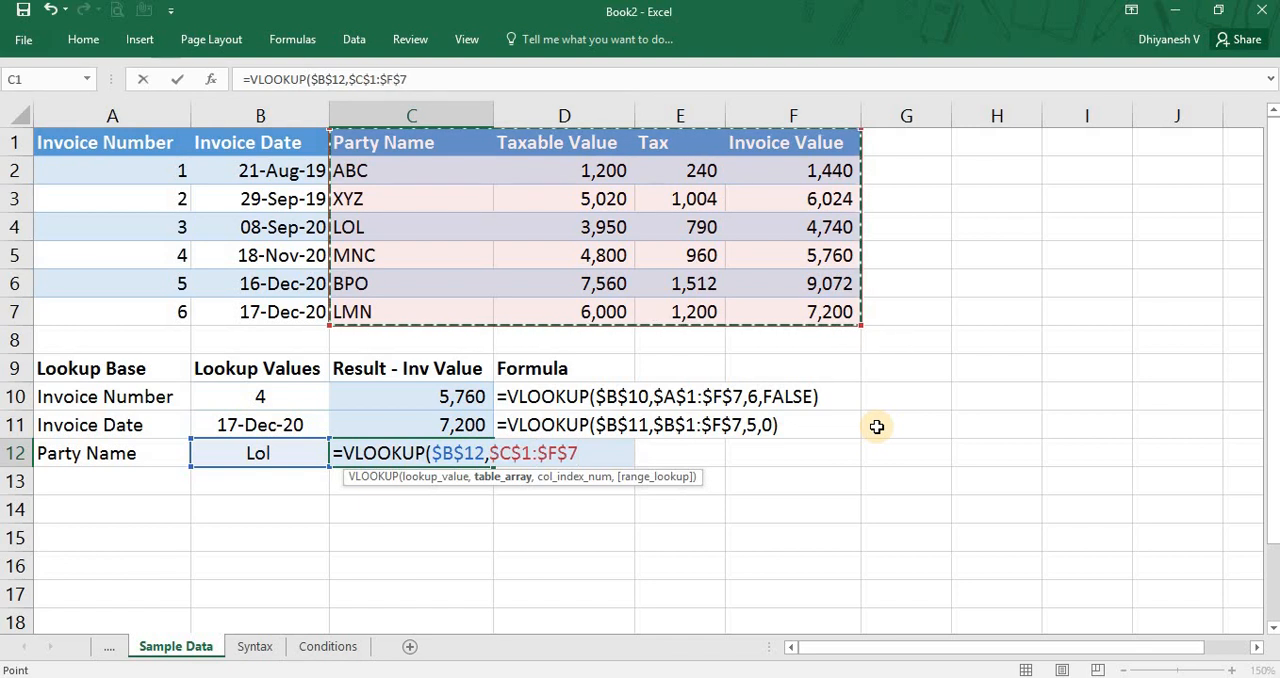
# Set the column index to 4 and the range lookup to 0 for an exact match, and commit the C12 formula.
pyautogui.write(',4')
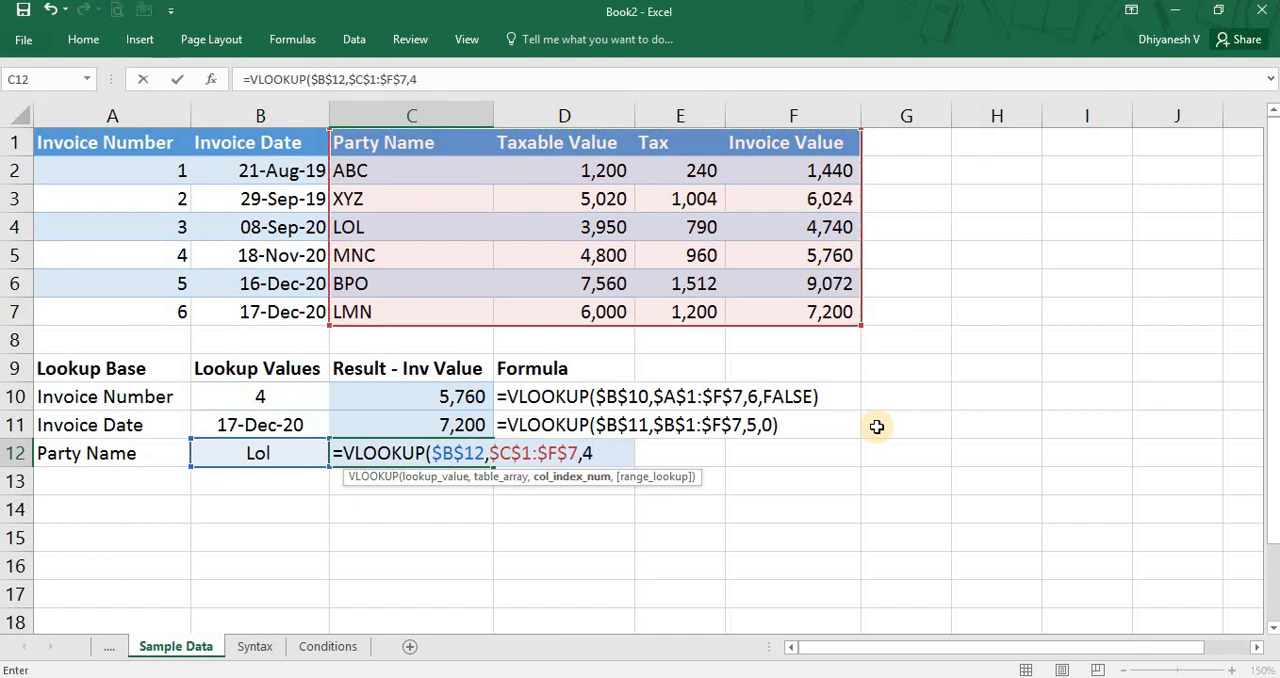
pyautogui.write(',0')
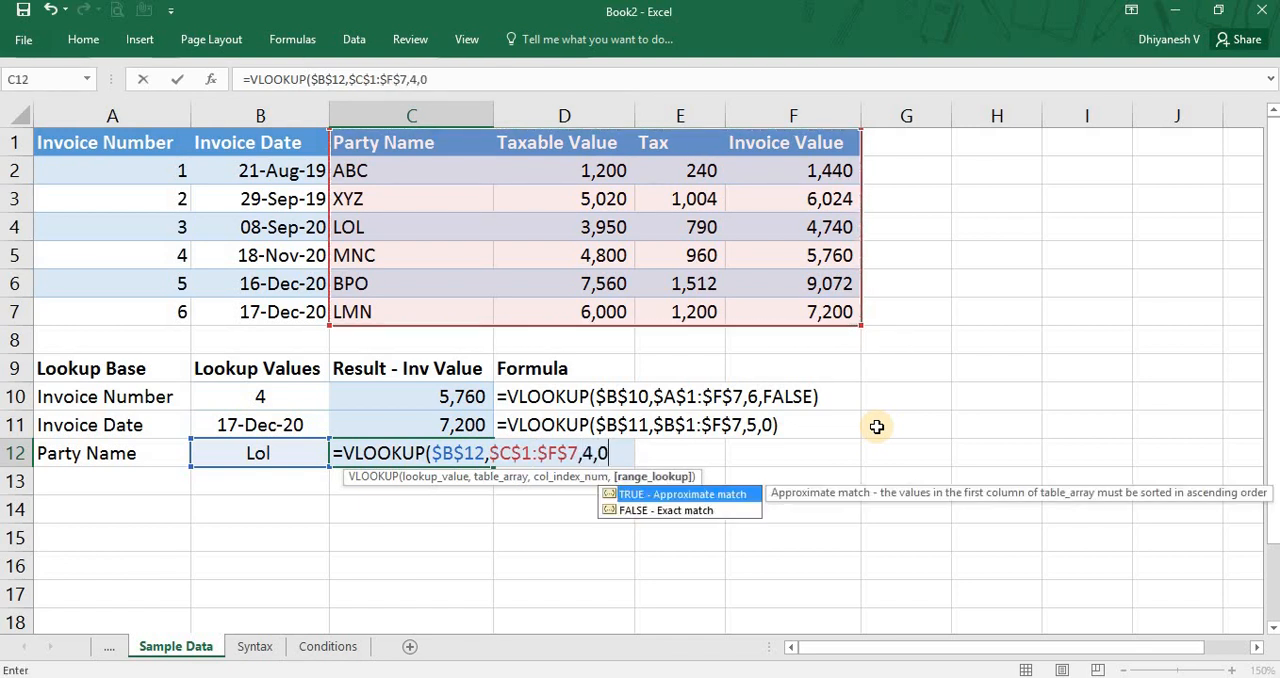
pyautogui.write(')')
pyautogui.press('Return')
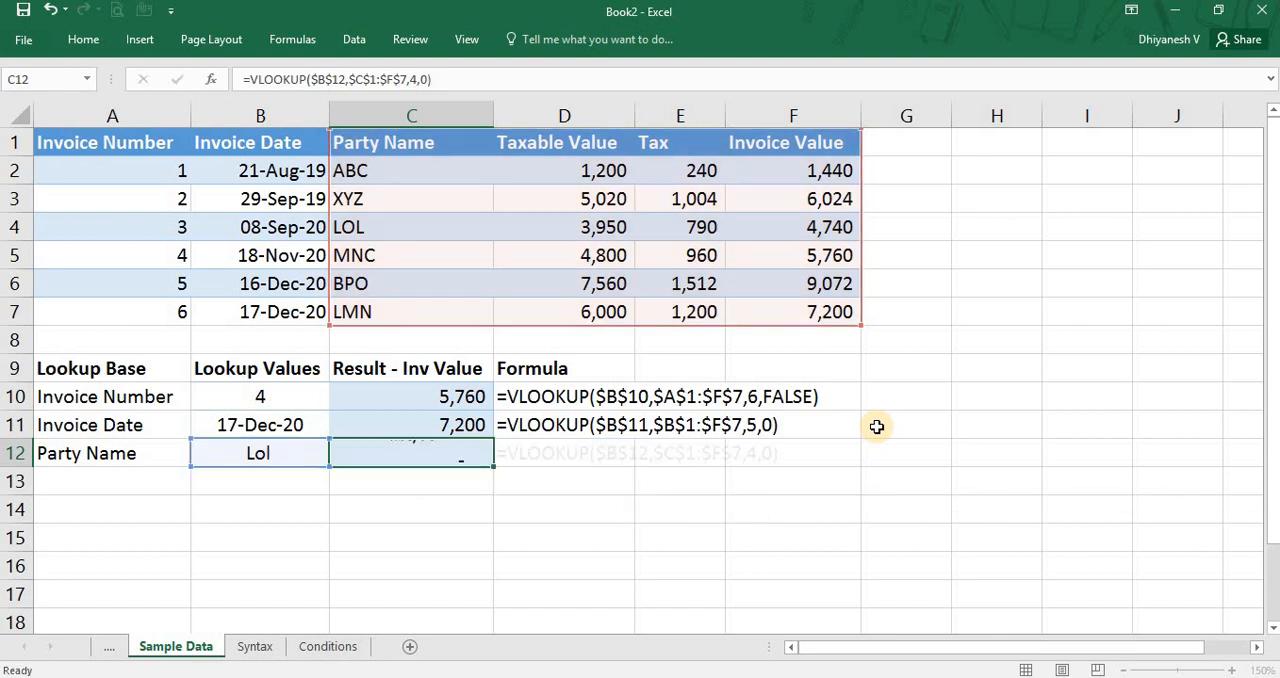
# Check the result in C12 and compare the lookup value in B12 with the entries in the Party Name column.
pyautogui.press('Up')
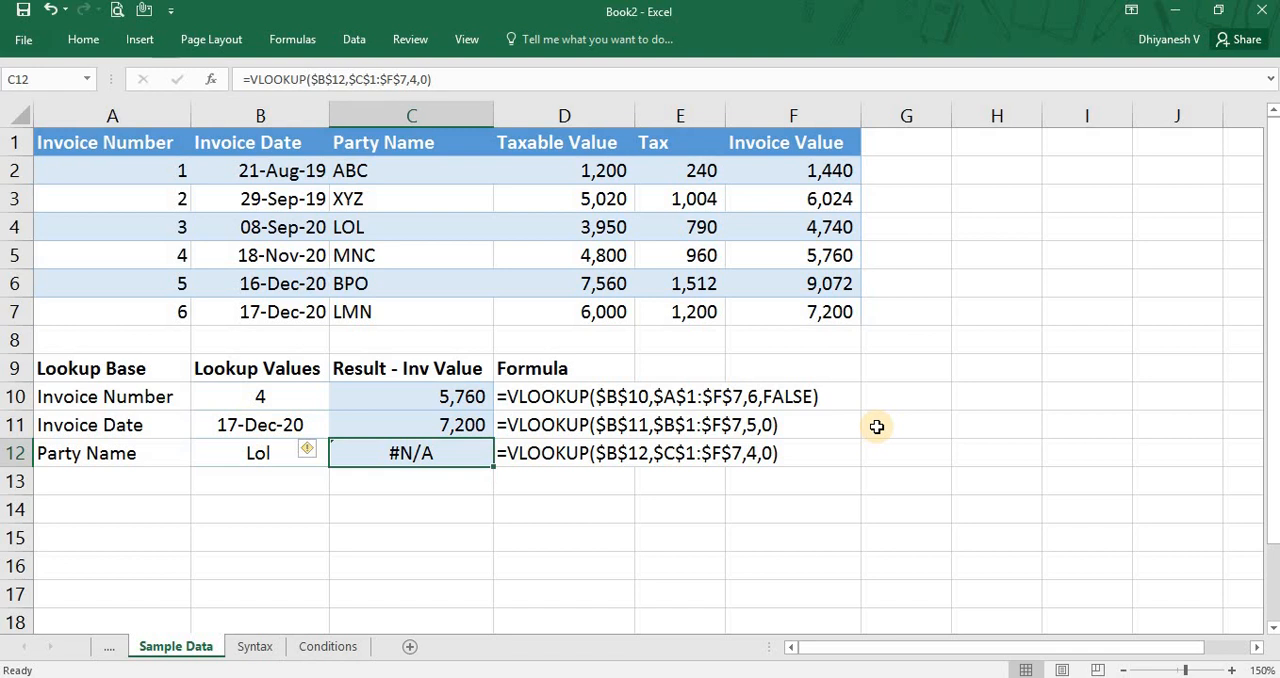
pyautogui.press('Left')
pyautogui.press('Down')
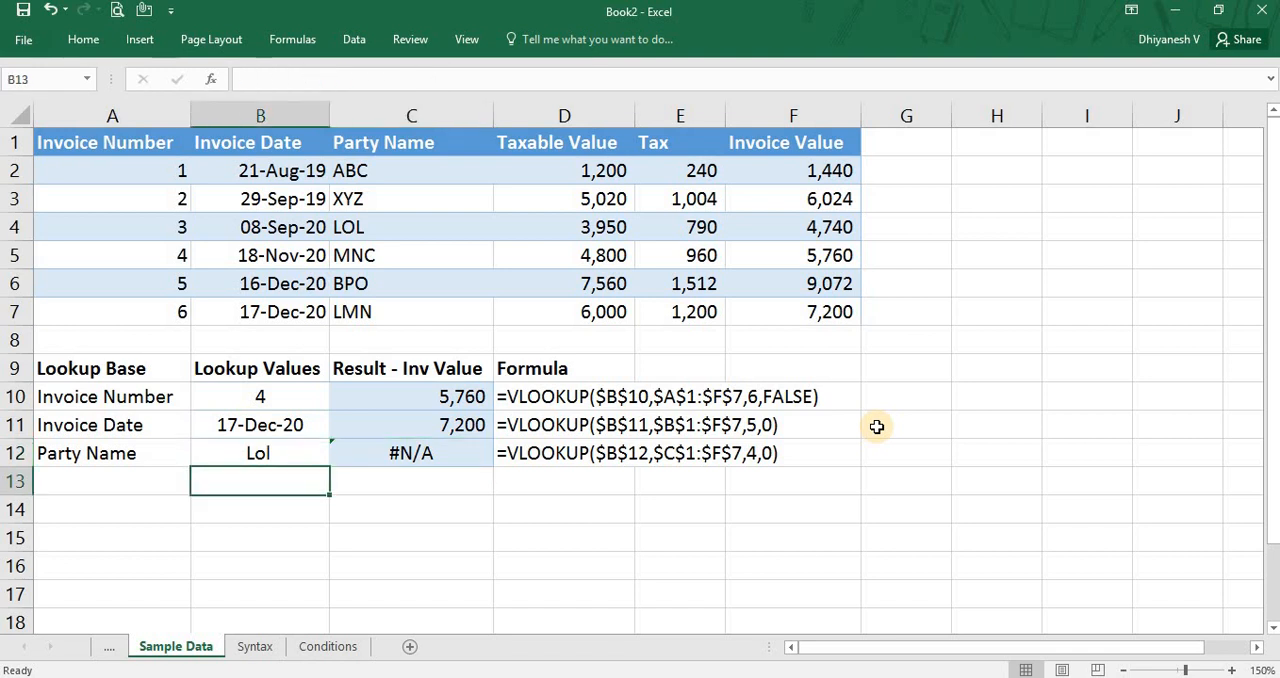
pyautogui.press('Up')
pyautogui.press('Down')
pyautogui.press('Up')
pyautogui.press('Up')
pyautogui.press('Up')
pyautogui.press('Up')
pyautogui.press('Right')
pyautogui.hotkey('ctrl', 'Up')
pyautogui.hotkey('ctrl', 'Up')
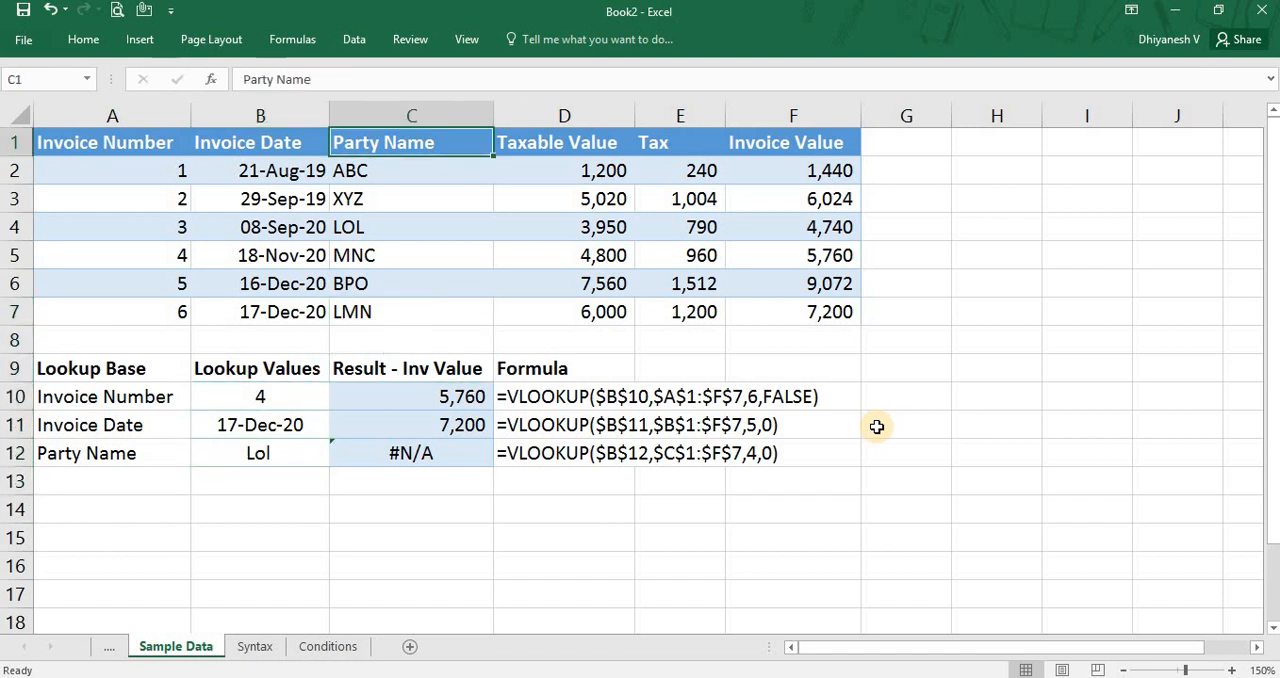
pyautogui.hotkey('ctrl', 'shift', 'Down')
pyautogui.press('Down')
pyautogui.press('Down')
pyautogui.press('Down')
pyautogui.press('Down')
pyautogui.press('Down')
pyautogui.press('Down')
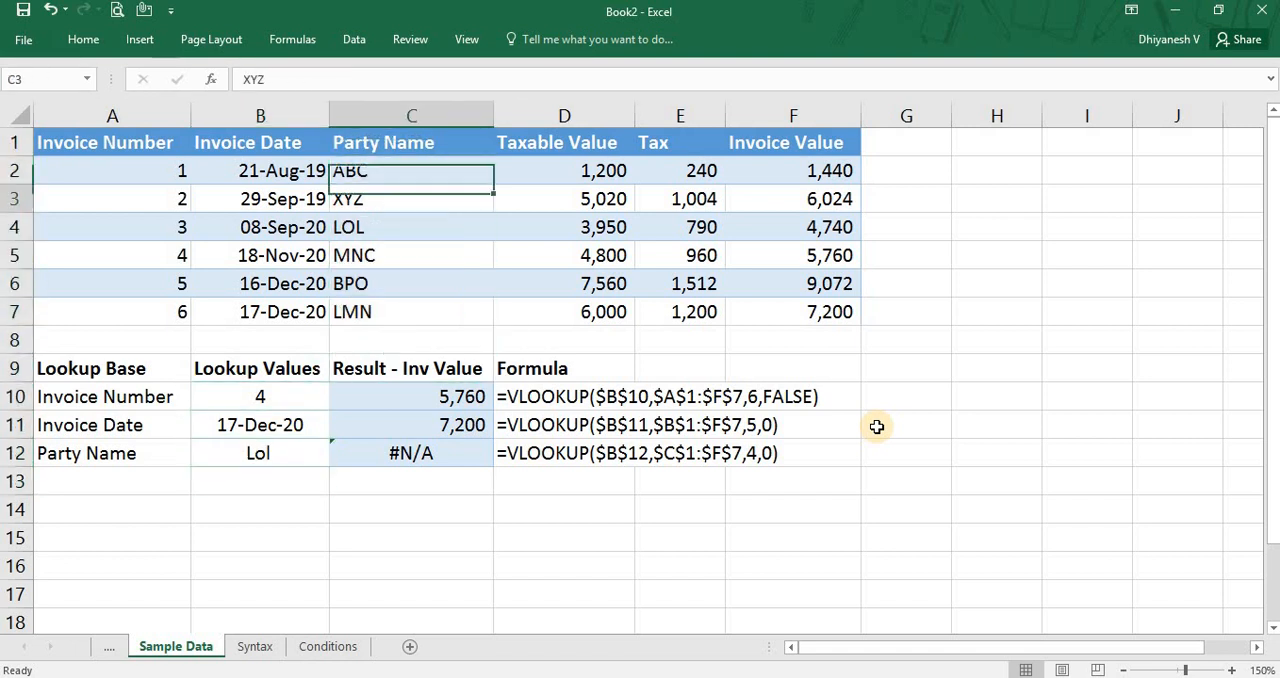
pyautogui.press('Left')
pyautogui.press('Down')
pyautogui.press('Down')
pyautogui.press('Down')
pyautogui.press('Down')
pyautogui.press('Down')
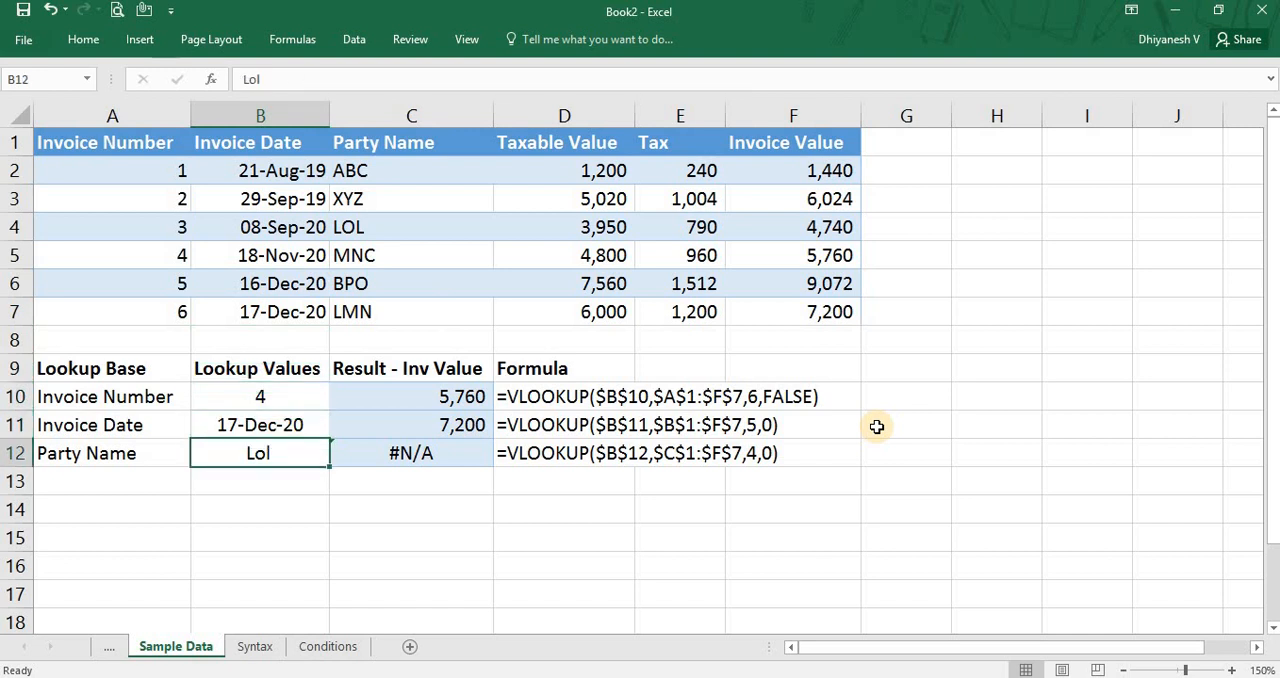
# Remove the trailing space from the party name lookup value in B12.
pyautogui.press('F2')
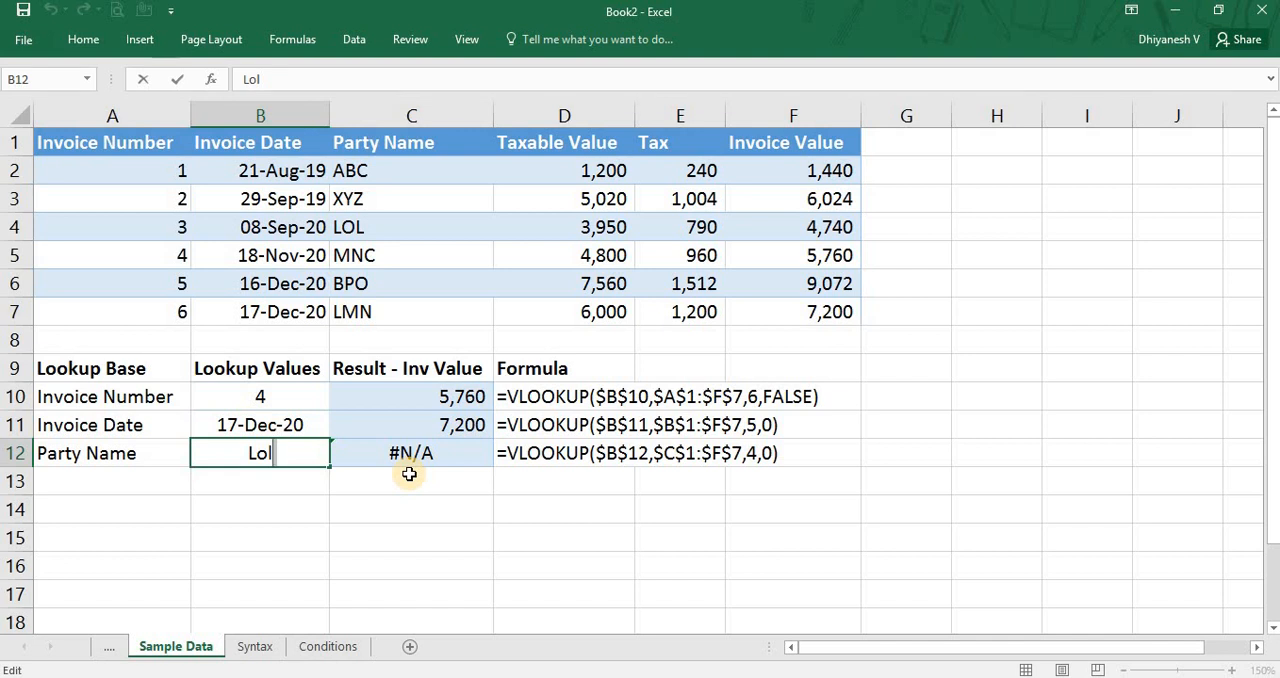
pyautogui.press('BackSpace')
pyautogui.press('Return')
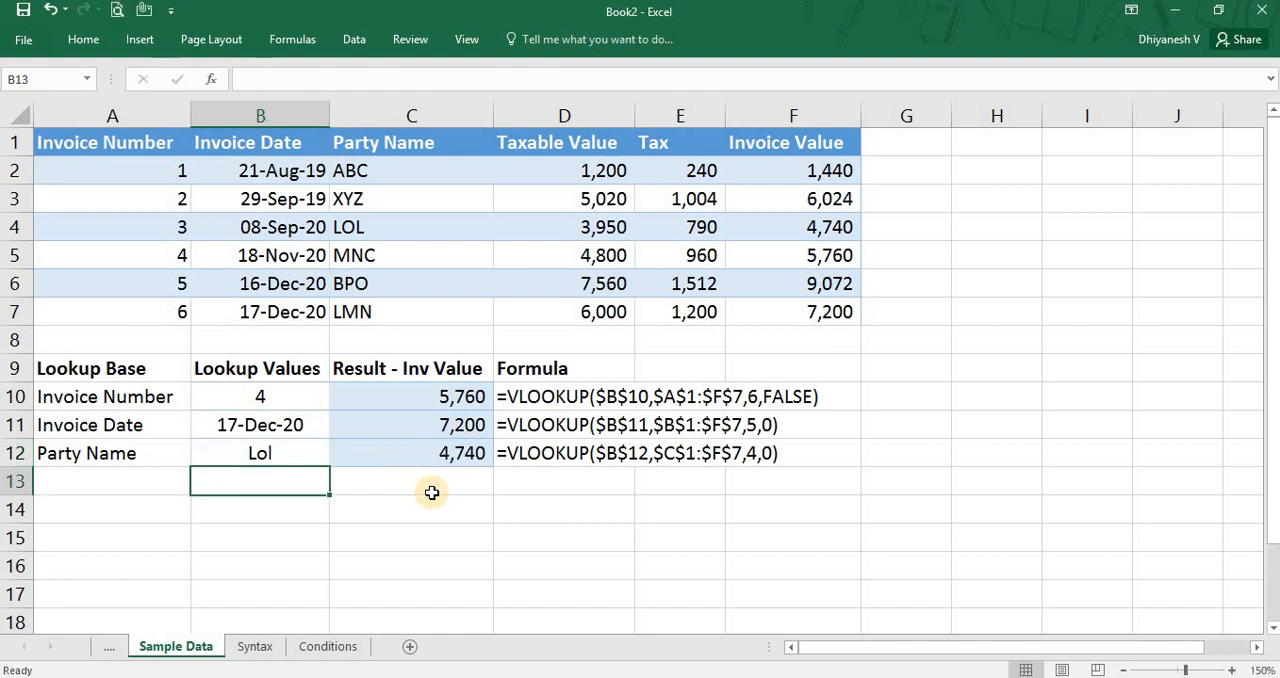
# Trace the party name from B12 to its row in the Party Name column, and compare C12 with that row's Invoice Value.
pyautogui.press('Up')
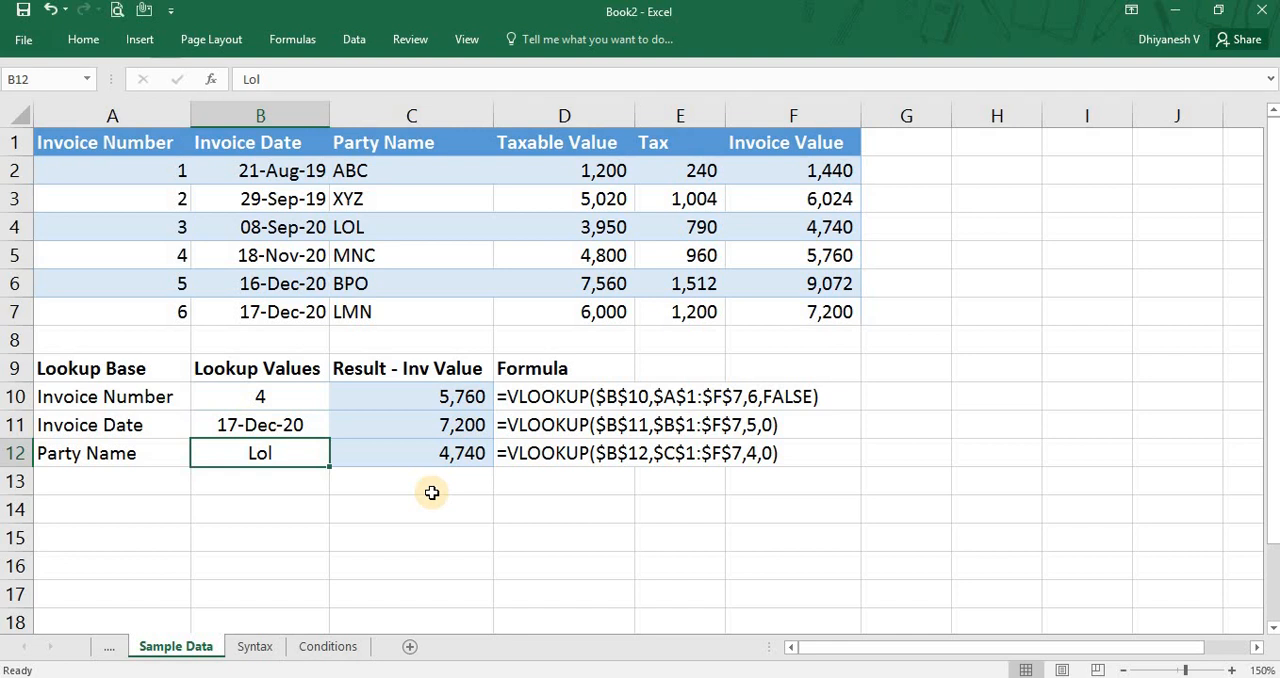
pyautogui.press('Up')
pyautogui.press('Right')
pyautogui.press('Up')
pyautogui.press('Up')
pyautogui.press('Up')
pyautogui.press('Up')
pyautogui.press('Up')
pyautogui.press('Up')
pyautogui.press('Up')
pyautogui.press('Down')
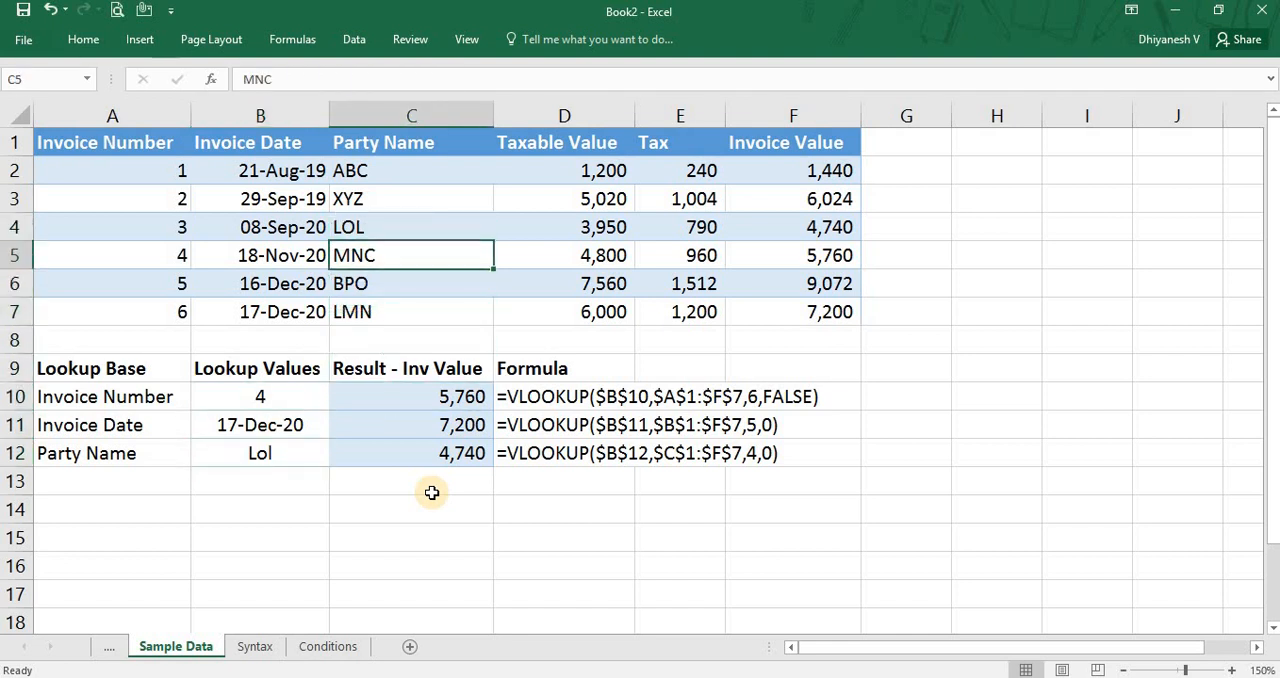
pyautogui.press('Up')
pyautogui.press('Down')
pyautogui.press('Down')
pyautogui.press('Down')
pyautogui.press('Down')
pyautogui.press('Down')
pyautogui.press('Down')
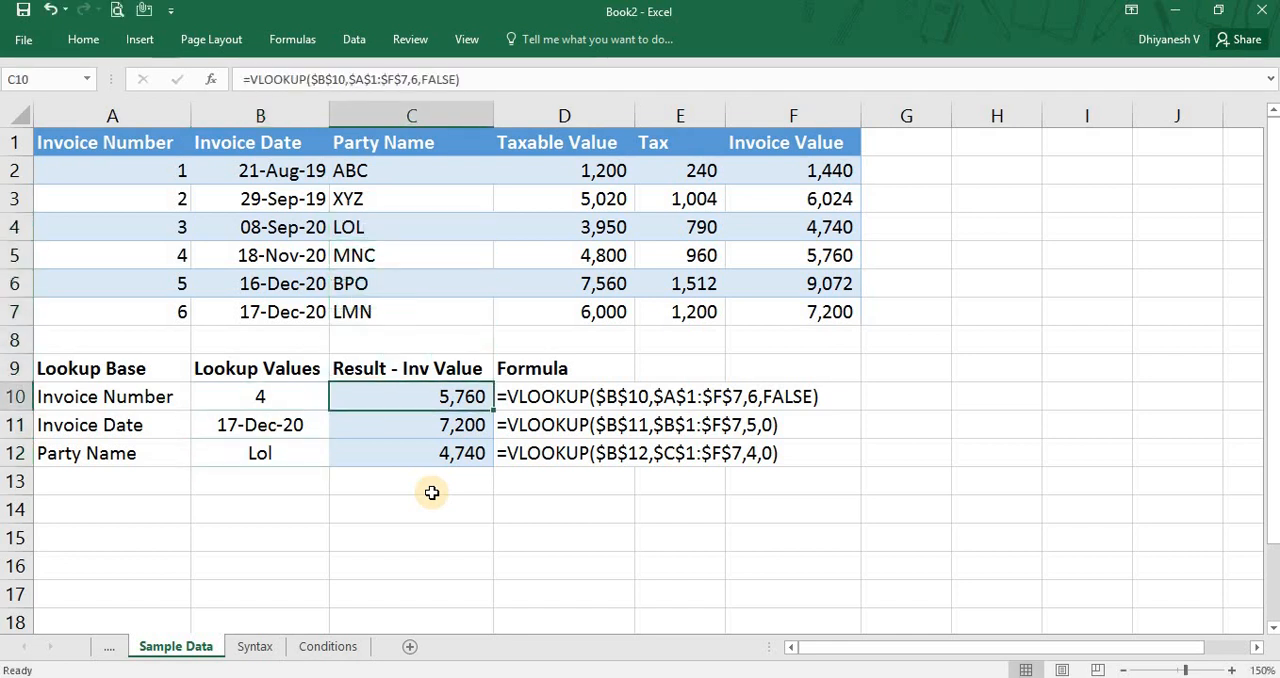
pyautogui.press('Down')
pyautogui.press('Down')
pyautogui.press('F2')
pyautogui.press('Escape')
pyautogui.click(835, 220)
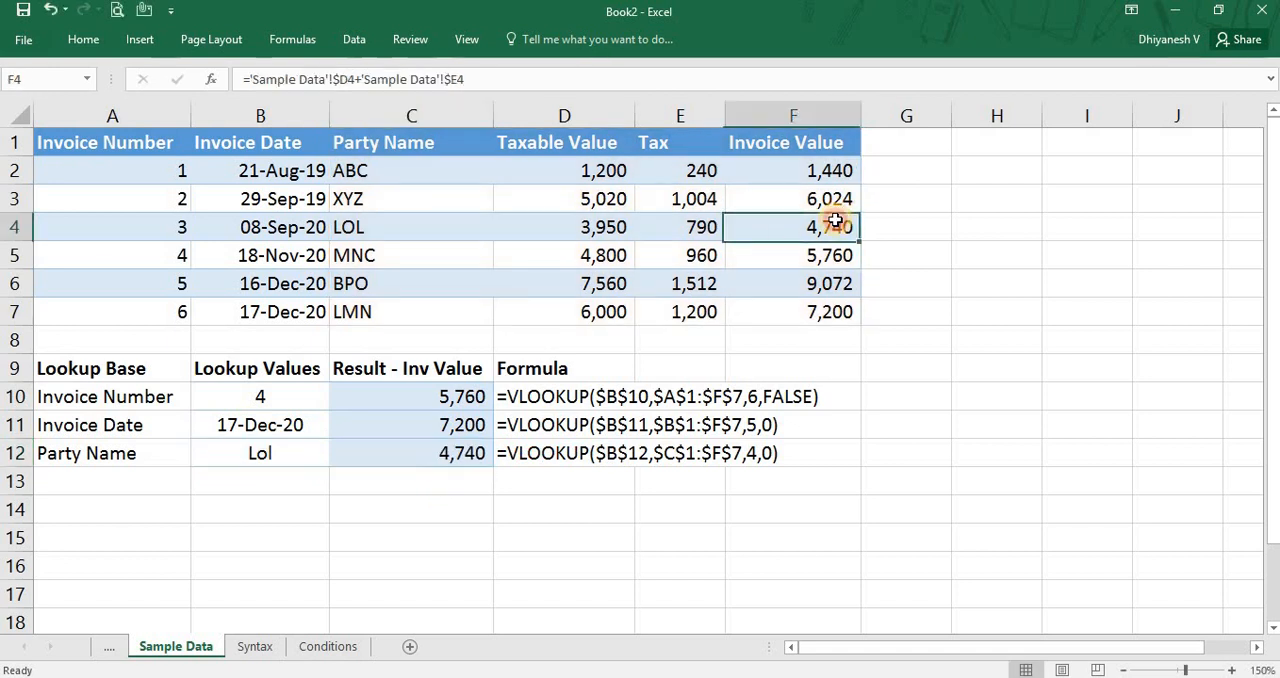
# Replace the party name in B12 with lowercase "lol" to test the lookup's case sensitivity.
pyautogui.click(256, 452)
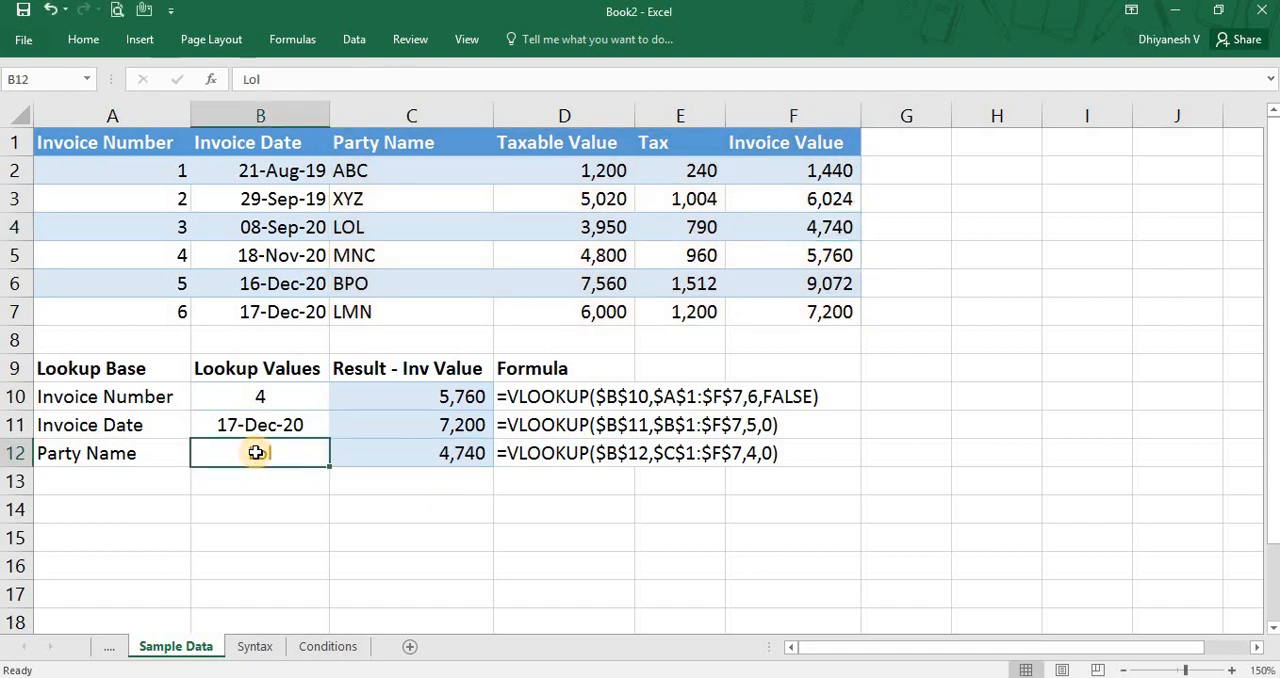
pyautogui.press('Right')
pyautogui.press('Left')
pyautogui.write('lol')
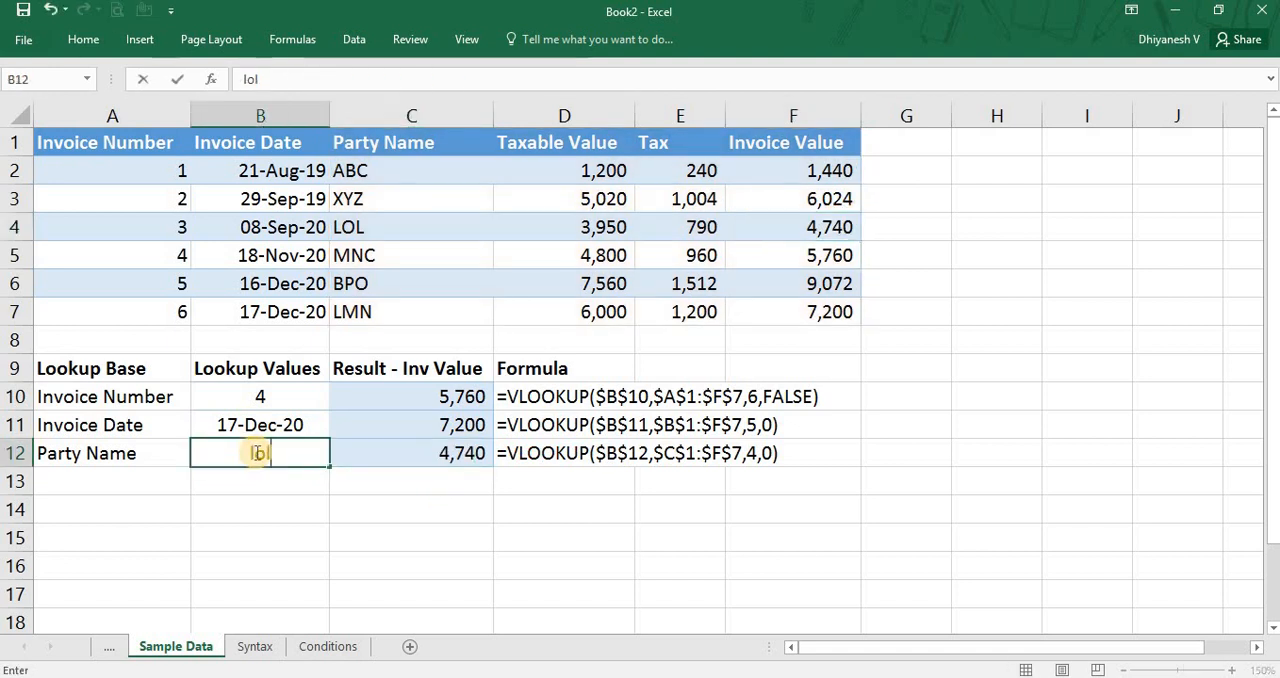
pyautogui.press('Return')
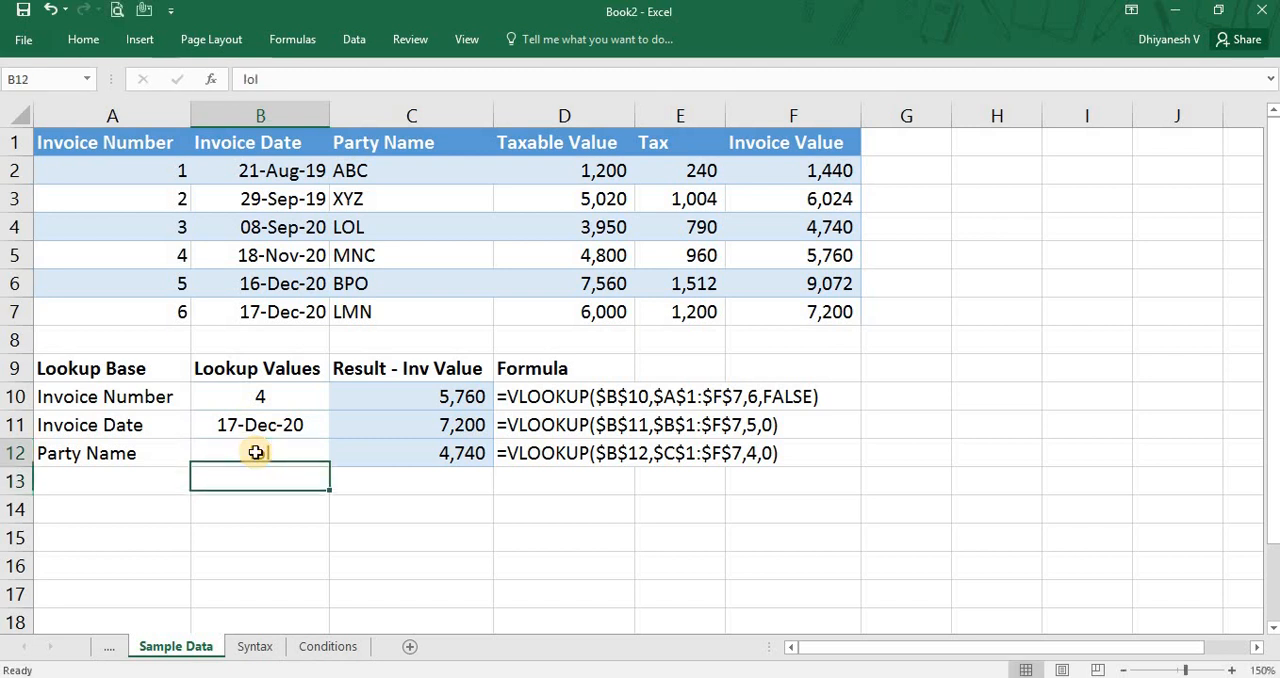
# Replace the party name in B12 with uppercase "LOL".
pyautogui.click(256, 452)
pyautogui.write('LOL')
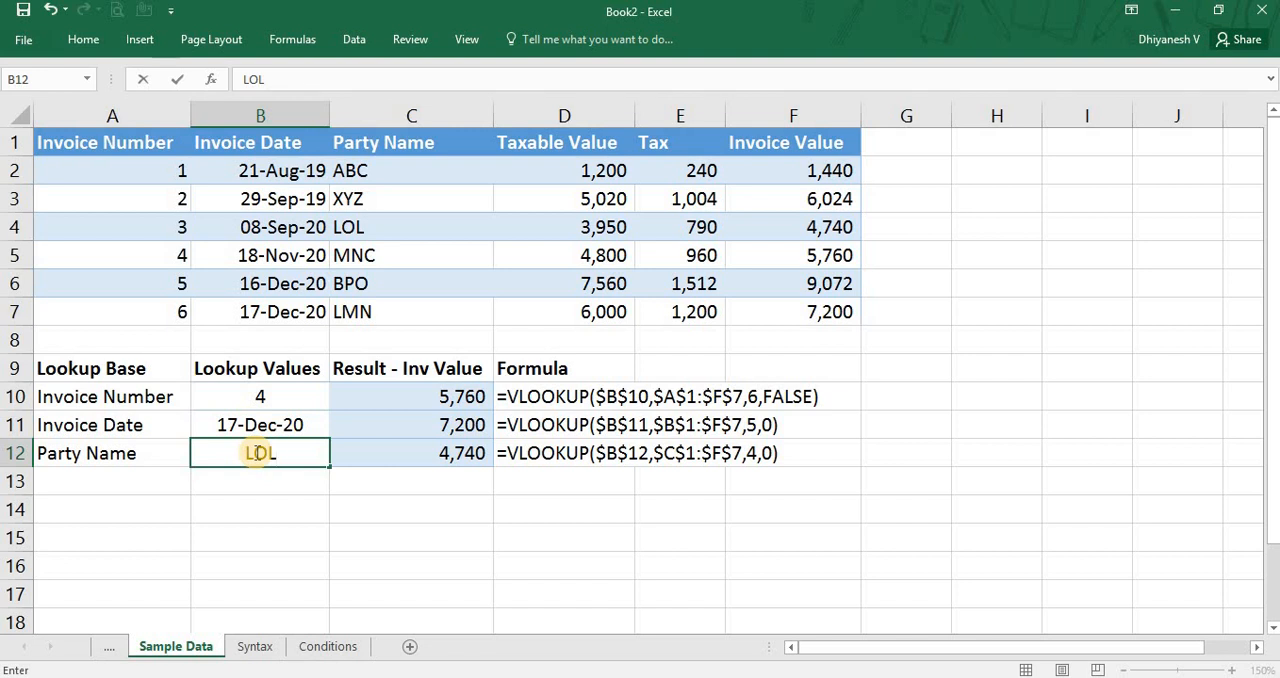
pyautogui.press('Escape')
pyautogui.press('Down')
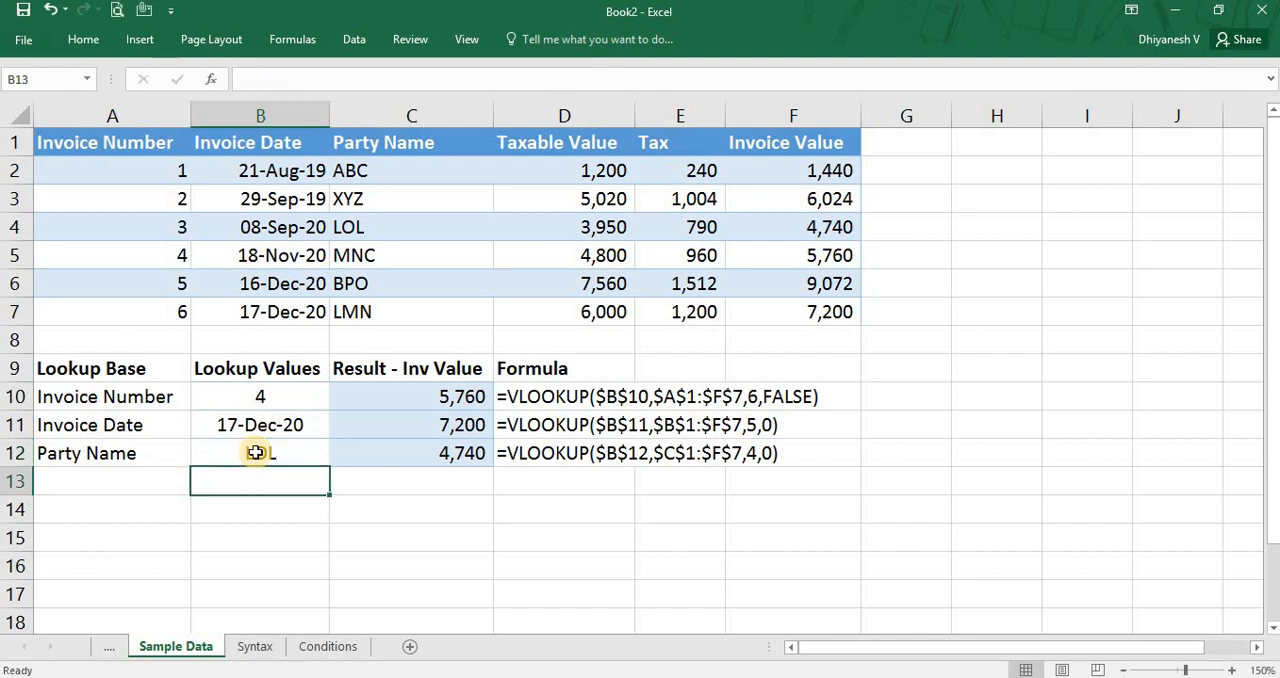
# Check the party name lookup result in C12 for the uppercase lookup value.
pyautogui.press('Up')
pyautogui.press('Right')
pyautogui.press('Left')
pyautogui.press('Right')
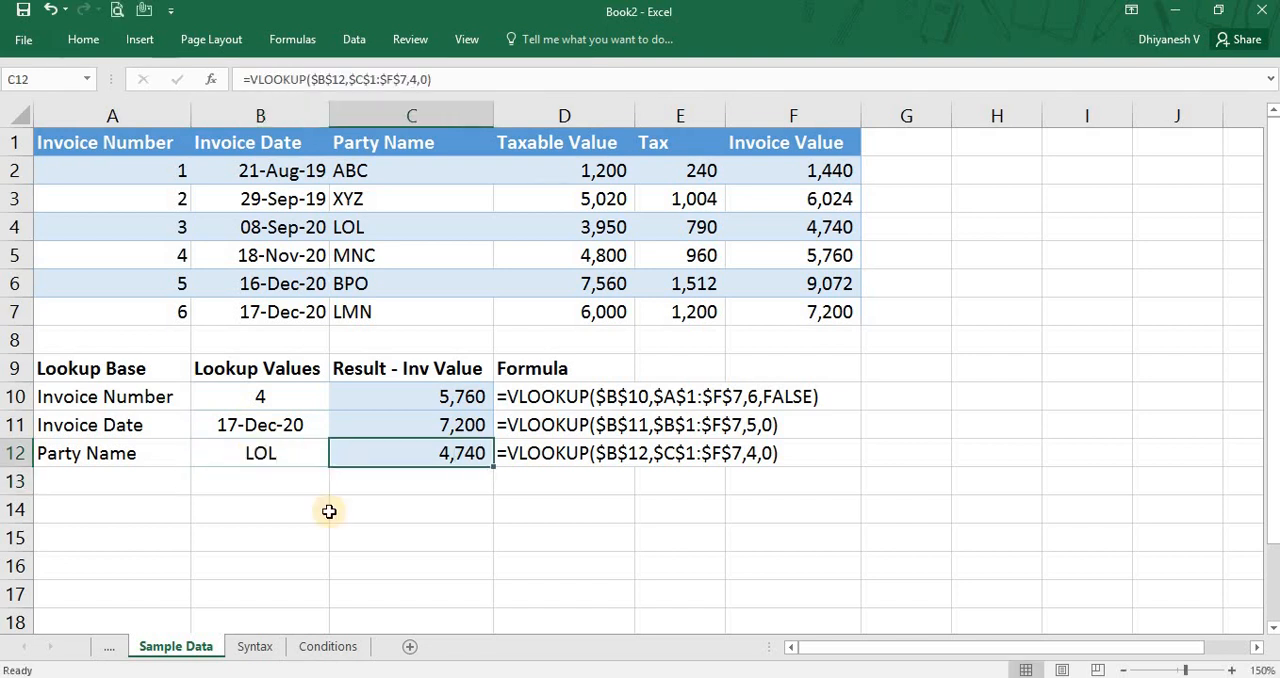
# Set the column index of the VLOOKUP formula in C10 to 7 to test an index beyond the table array.
pyautogui.press('Up')
pyautogui.press('Up')
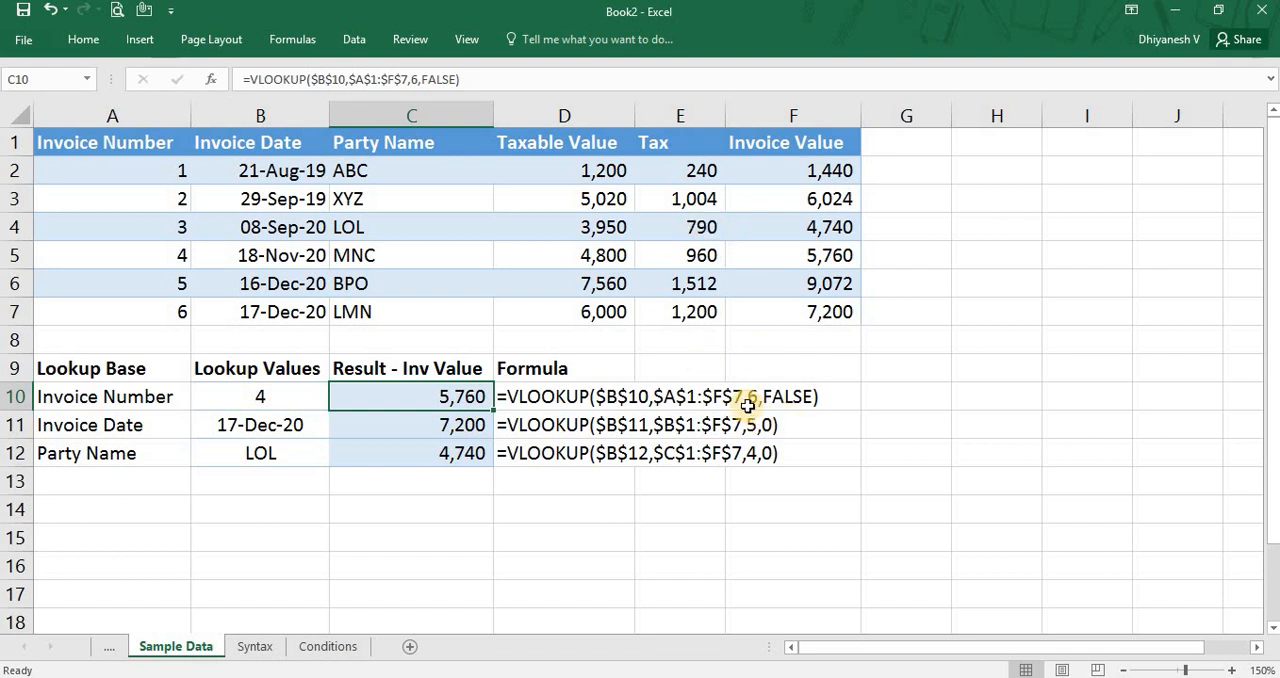
pyautogui.press('F2')
pyautogui.press('Left')
pyautogui.press('Left')
pyautogui.press('Left')
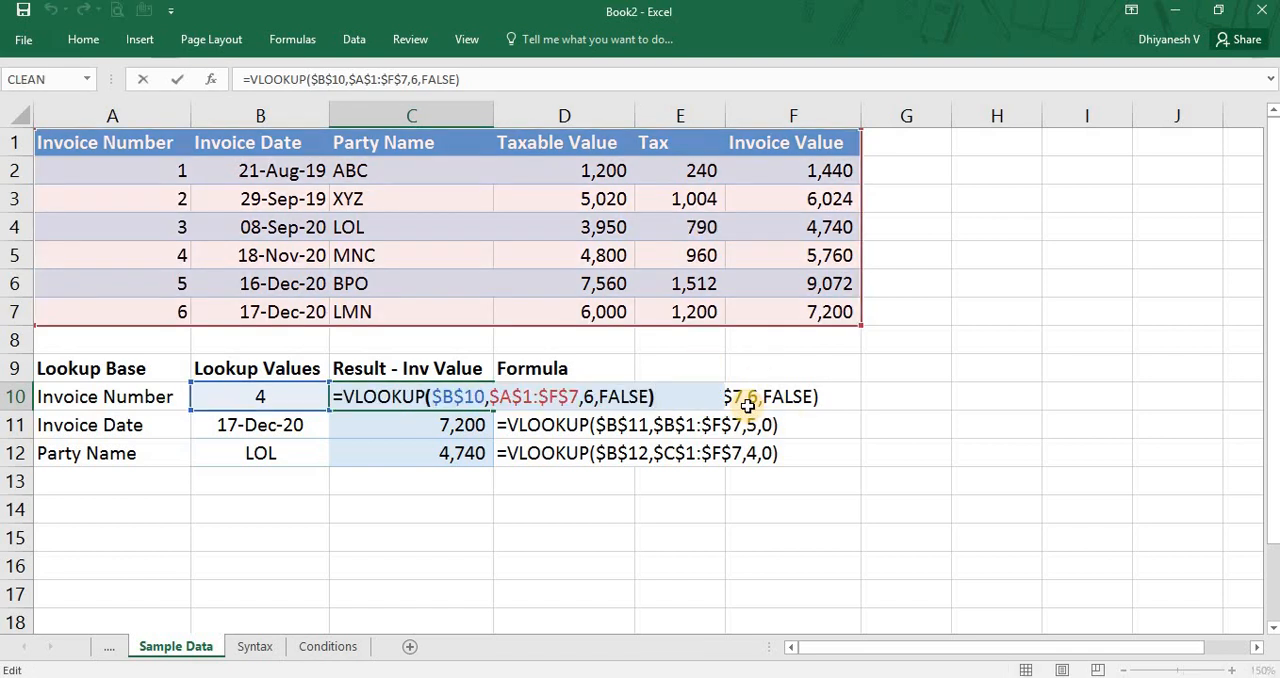
pyautogui.press('Left')
pyautogui.press('Left')
pyautogui.press('Left')
pyautogui.press('Left')
pyautogui.press('BackSpace')
pyautogui.write('7')
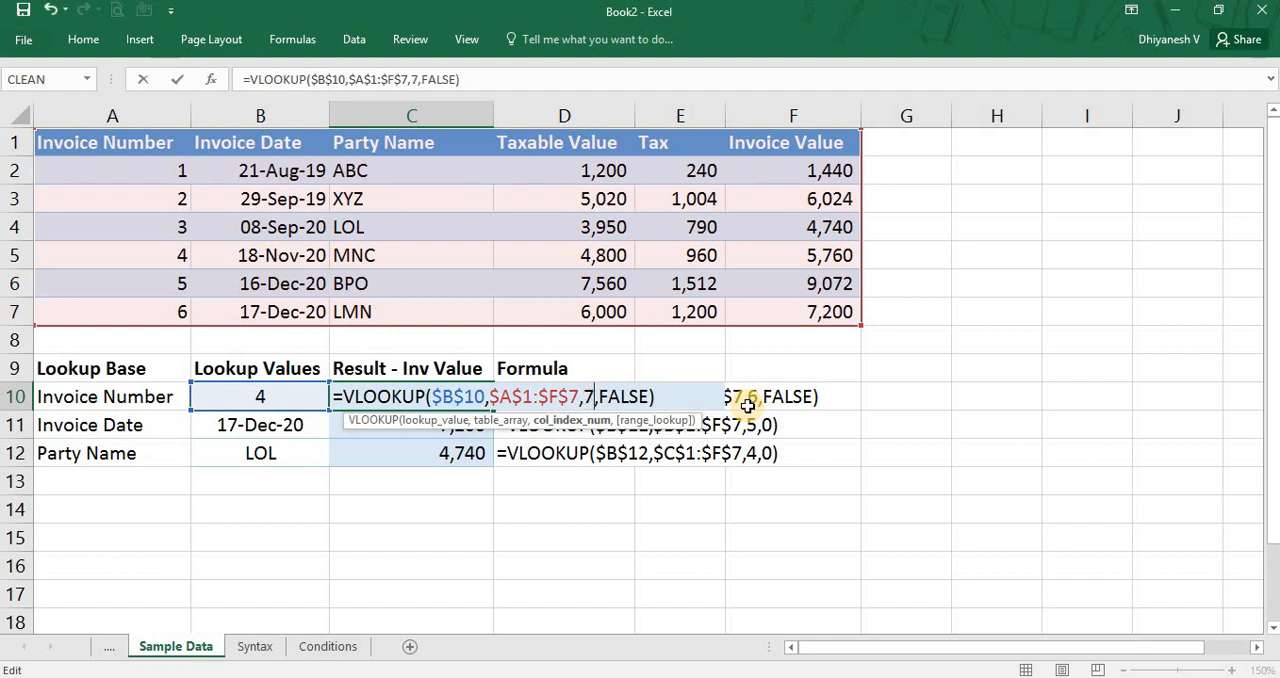
pyautogui.press('Return')
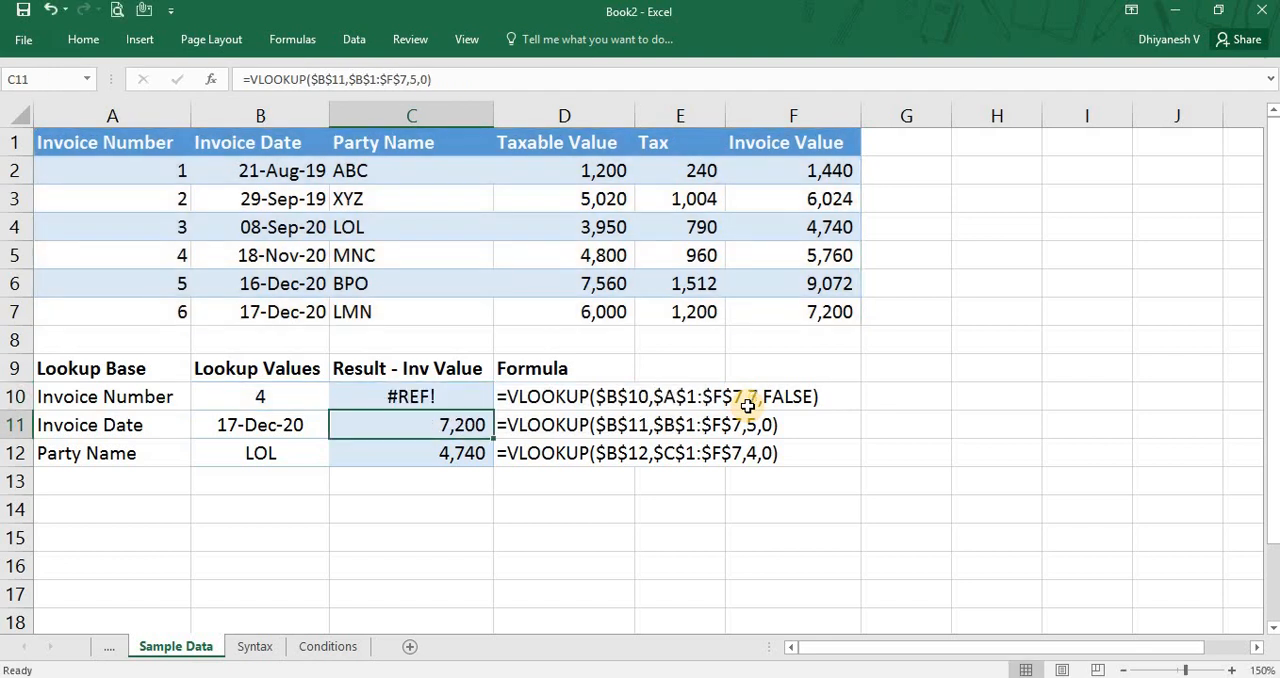
pyautogui.press('Up')
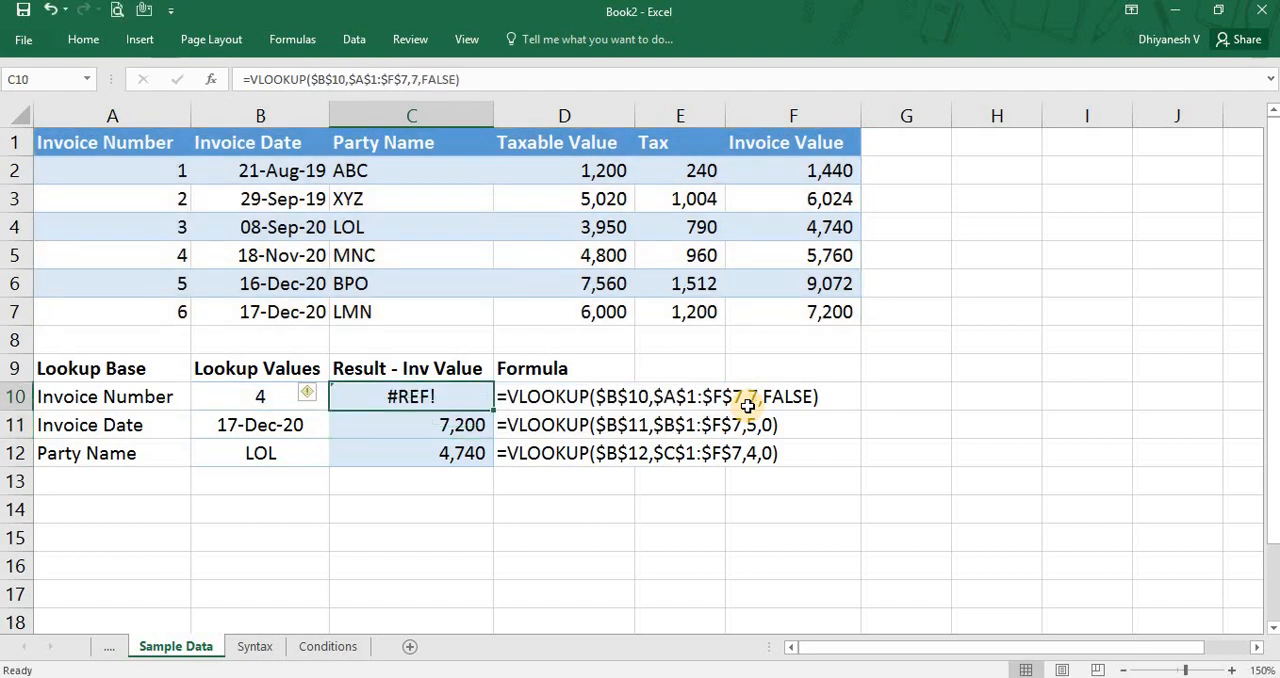
pyautogui.press('Up')
pyautogui.press('Down')
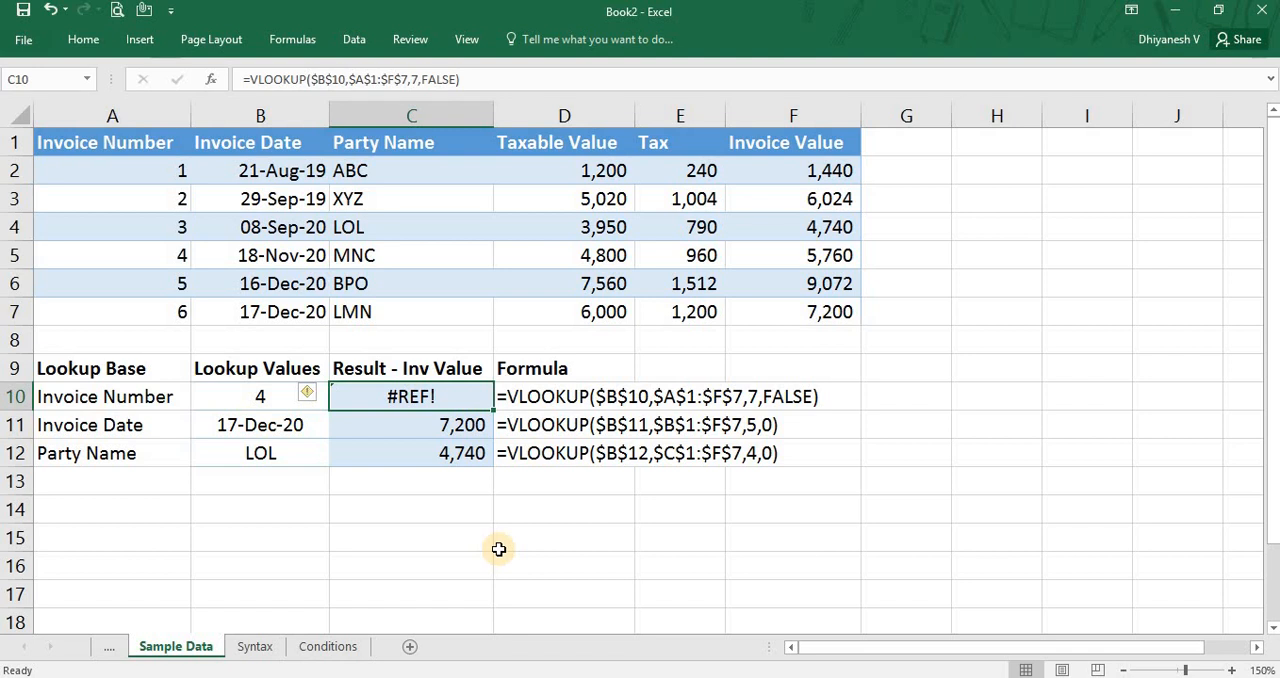
# Set the column index of the invoice number VLOOKUP in C10 back to 6.
pyautogui.press('F2')
pyautogui.press('Left')
pyautogui.press('Left')
pyautogui.press('Left')
pyautogui.press('Left')
pyautogui.press('Left')
pyautogui.press('Left')
pyautogui.press('Left')
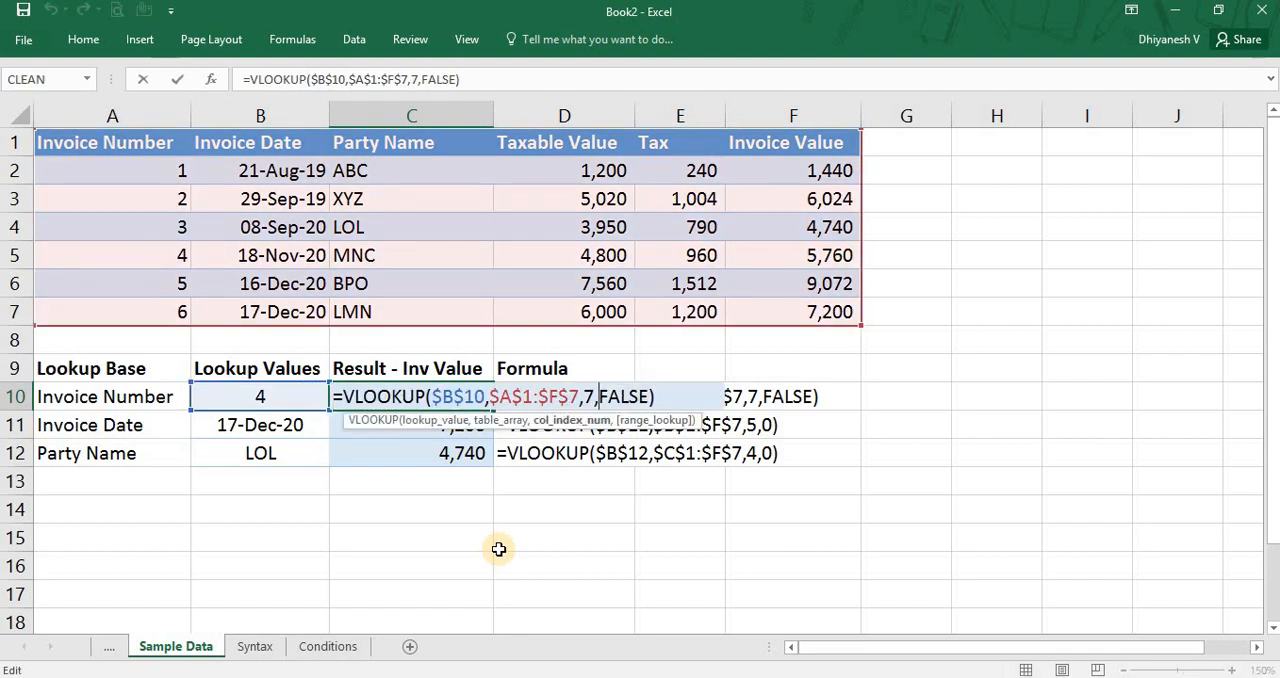
pyautogui.press('BackSpace')
pyautogui.write('6')
pyautogui.press('Return')
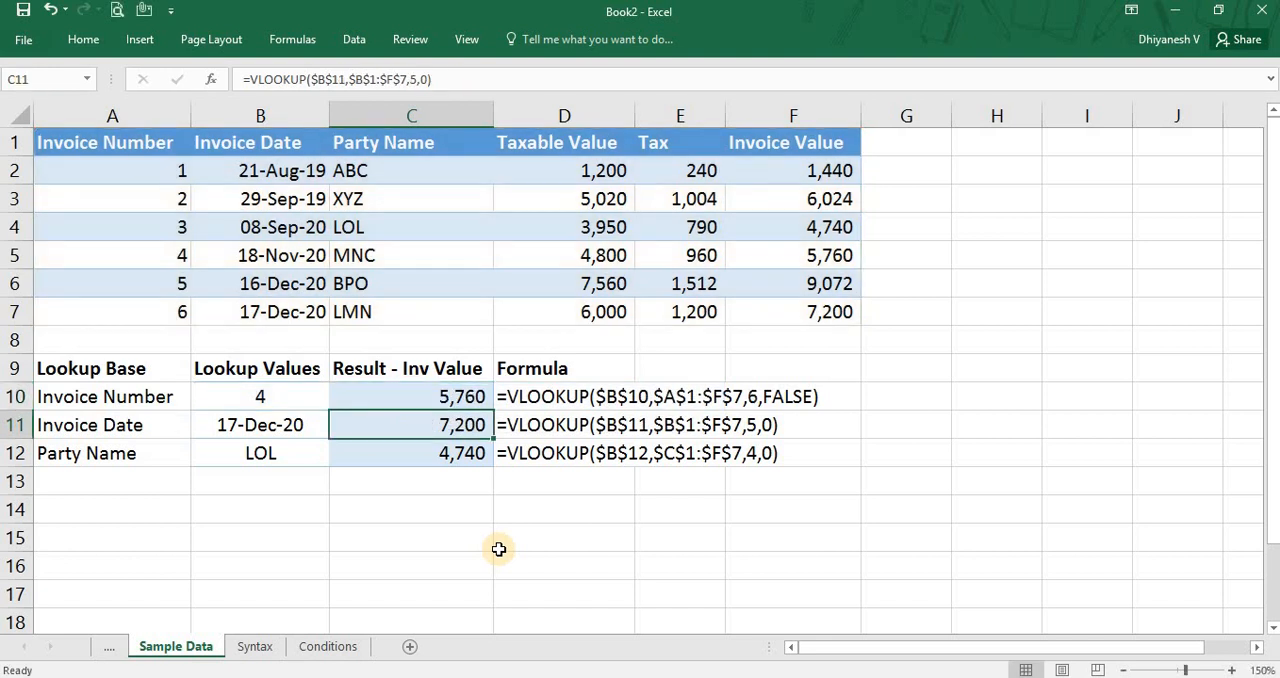
# Highlight the lookup range B1:F7 with Invoice Date as its first column, and review the rules on the Conditions sheet.
pyautogui.press('Up')
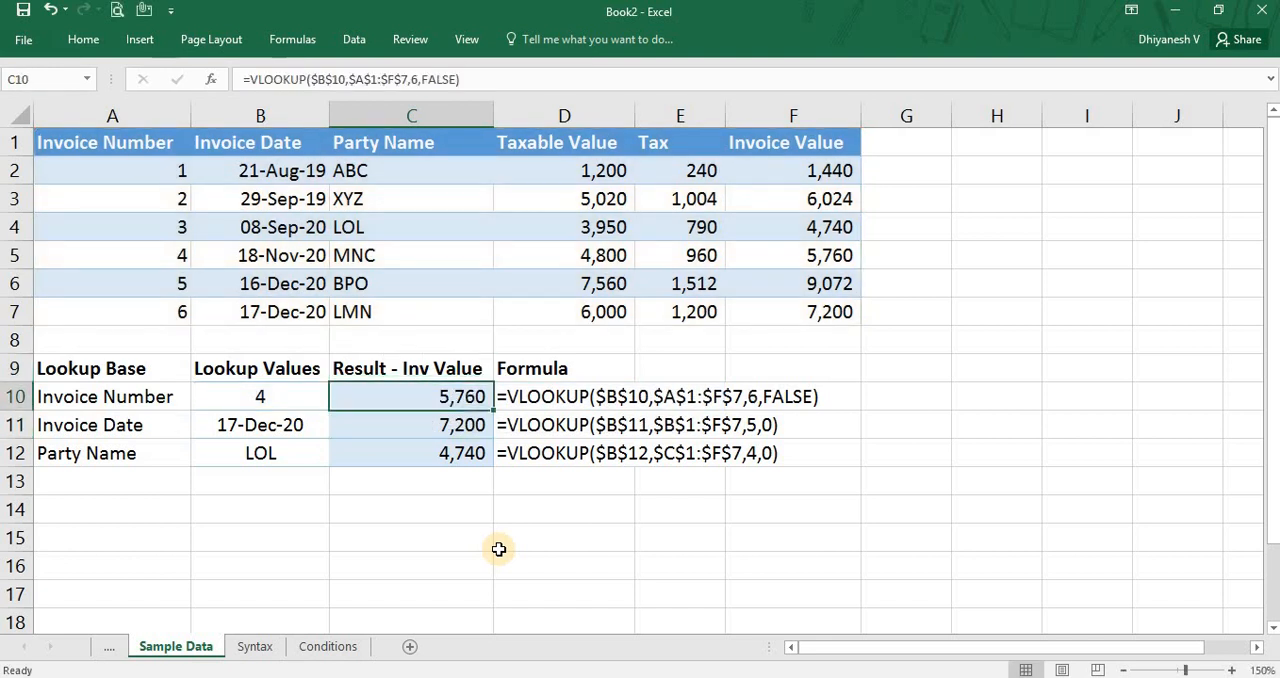
pyautogui.press('Left')
pyautogui.press('Up')
pyautogui.hotkey('ctrl', 'Up')
pyautogui.hotkey('ctrl', 'Up')
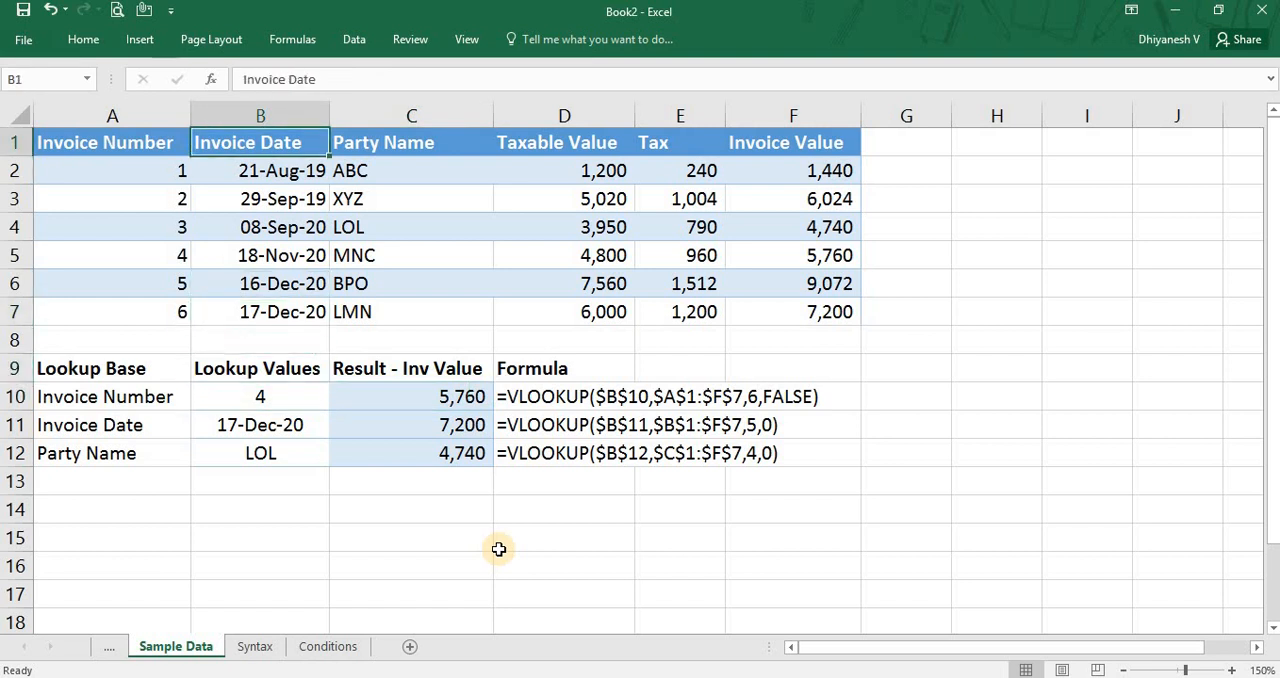
pyautogui.hotkey('ctrl', 'shift', 'Down')
pyautogui.hotkey('ctrl', 'shift', 'Right')
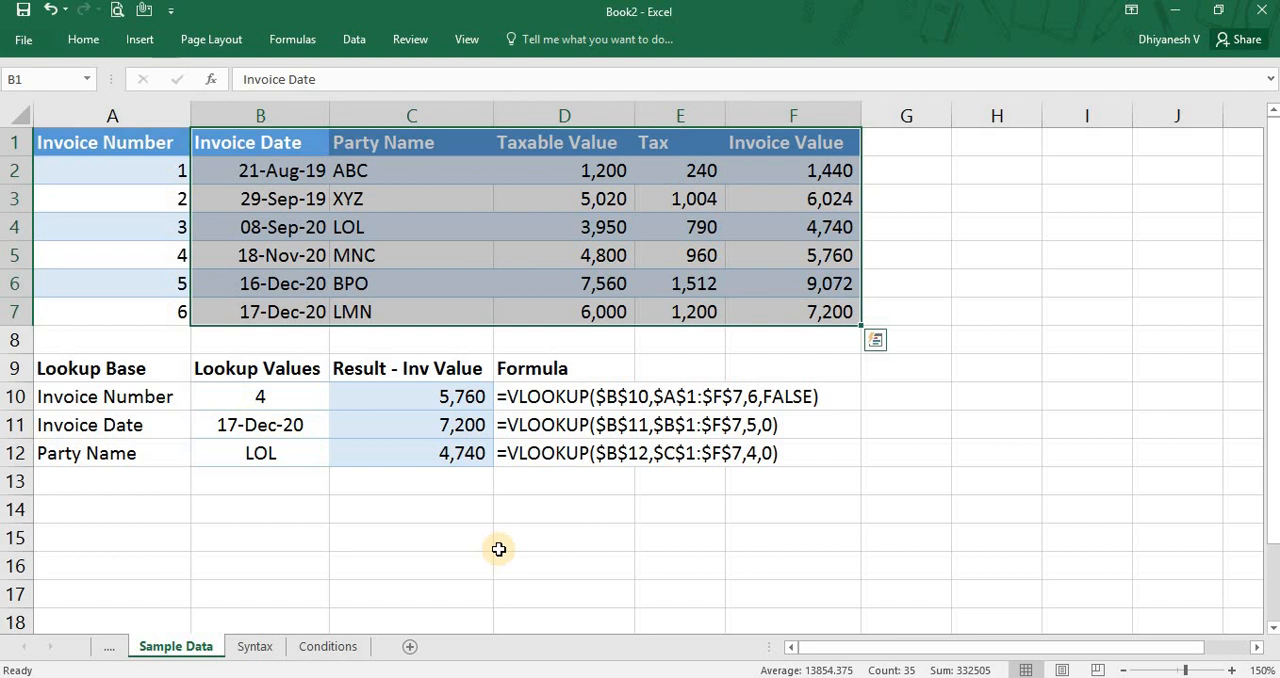
pyautogui.hotkey('ctrl', 'pagedown')
pyautogui.hotkey('ctrl', 'pagedown')
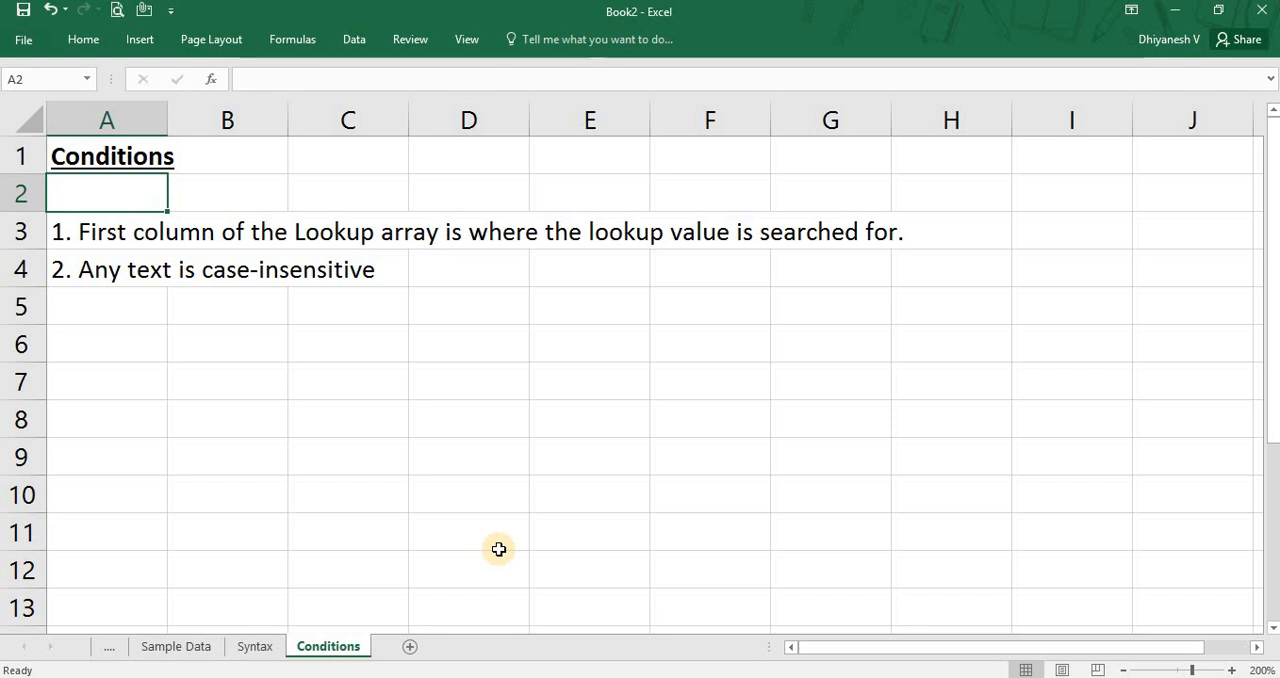
# Review the meanings of the Lookup Value and Table Array parameters on the Syntax sheet.
pyautogui.hotkey('ctrl', 'pageup')
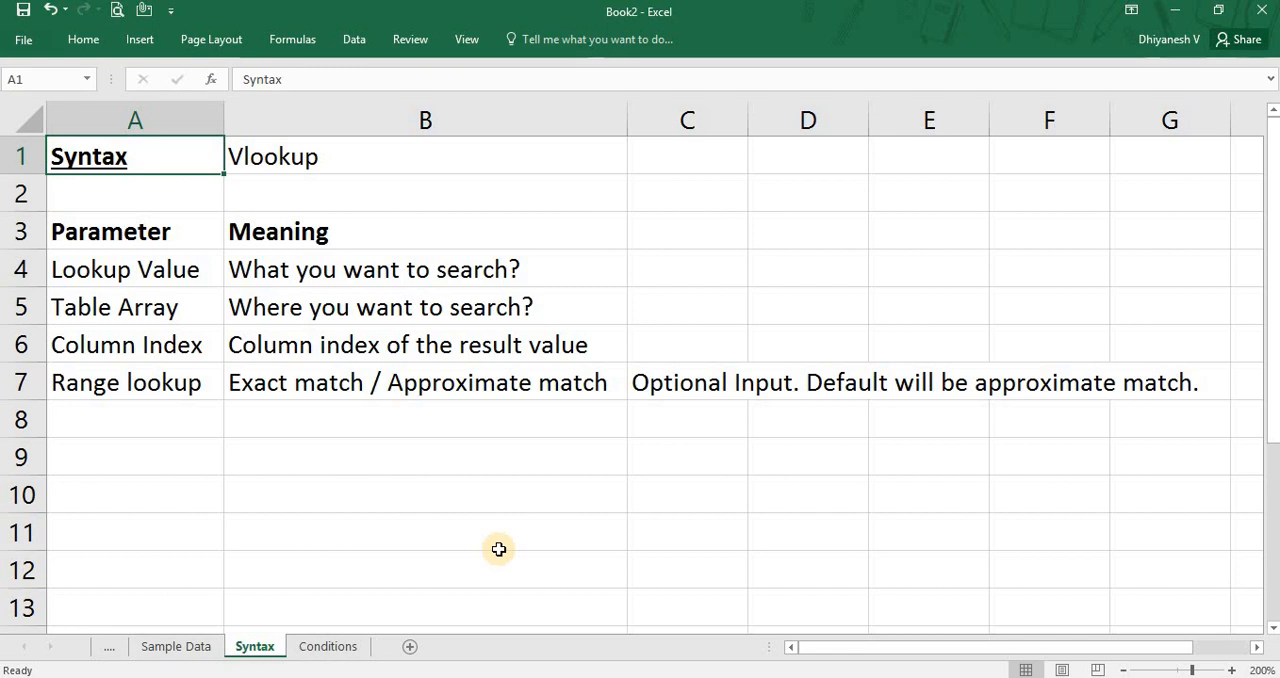
pyautogui.press('Down')
pyautogui.press('Down')
pyautogui.press('Down')
pyautogui.press('Right')
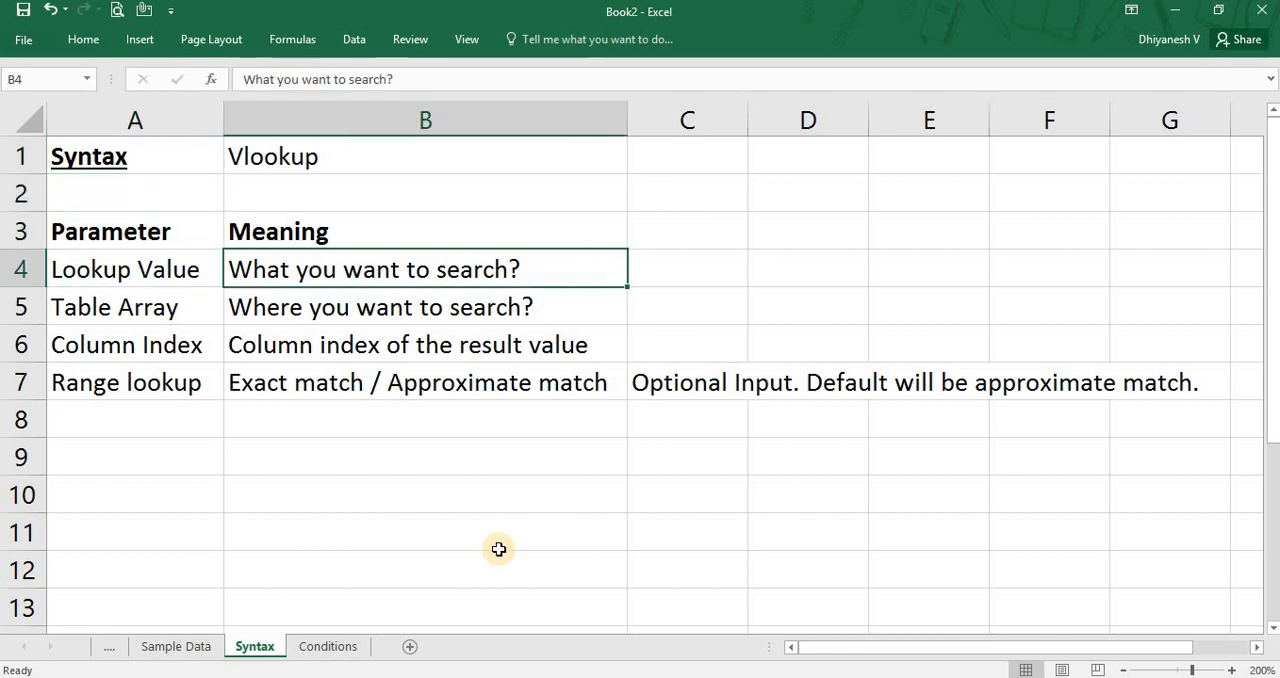
pyautogui.hotkey('shift', 'Right')
pyautogui.press('Left')
pyautogui.press('Down')
pyautogui.press('Right')
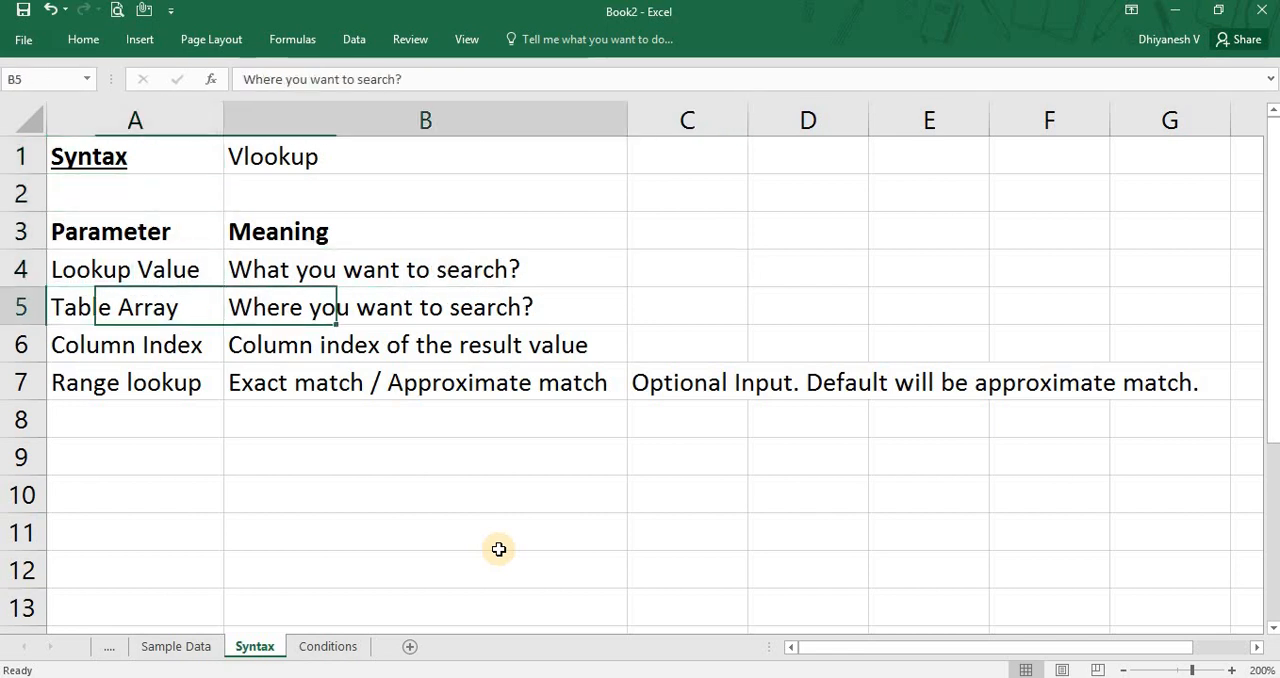
pyautogui.press('Right')
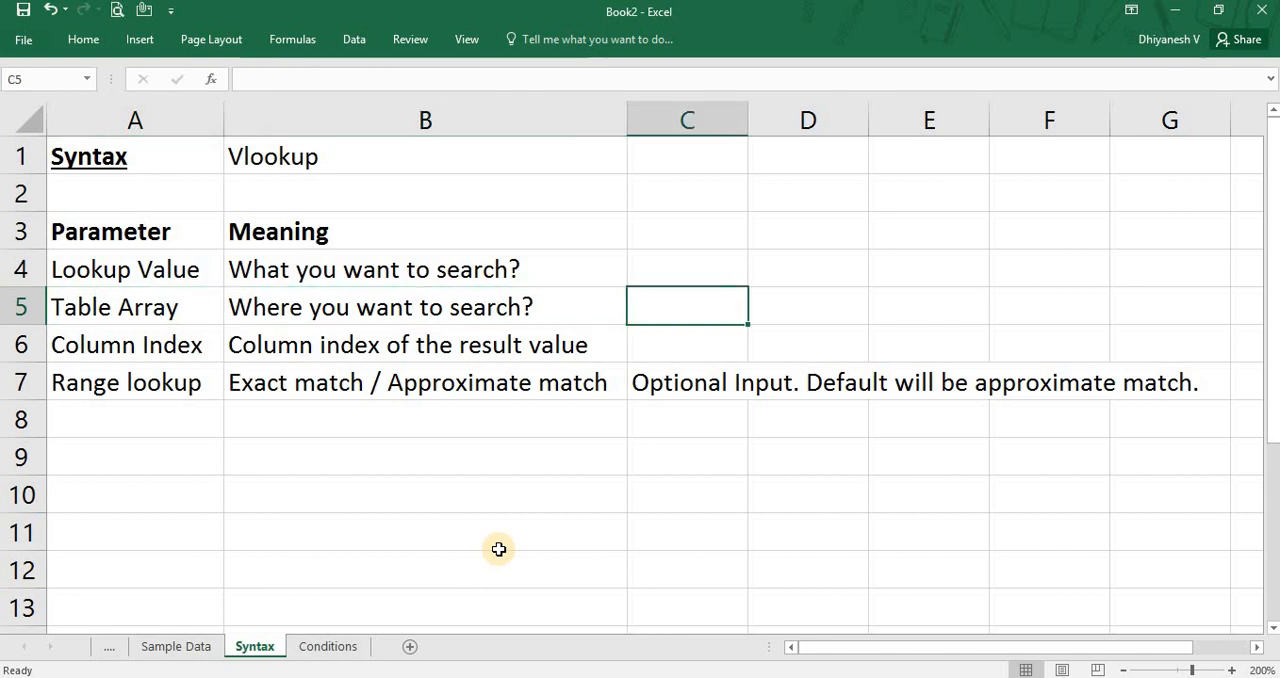
pyautogui.press('Left')
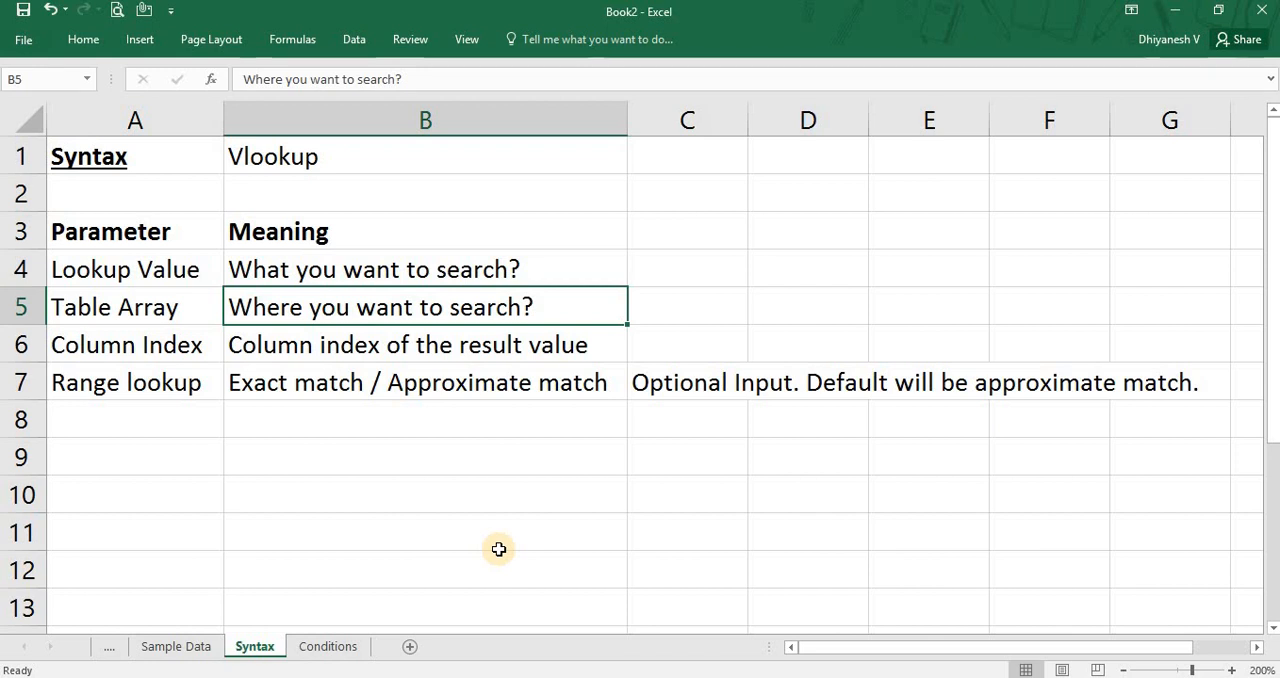
# Review the meanings of the Column Index and Range lookup parameters in the syntax table.
pyautogui.press('Down')
pyautogui.press('Left')
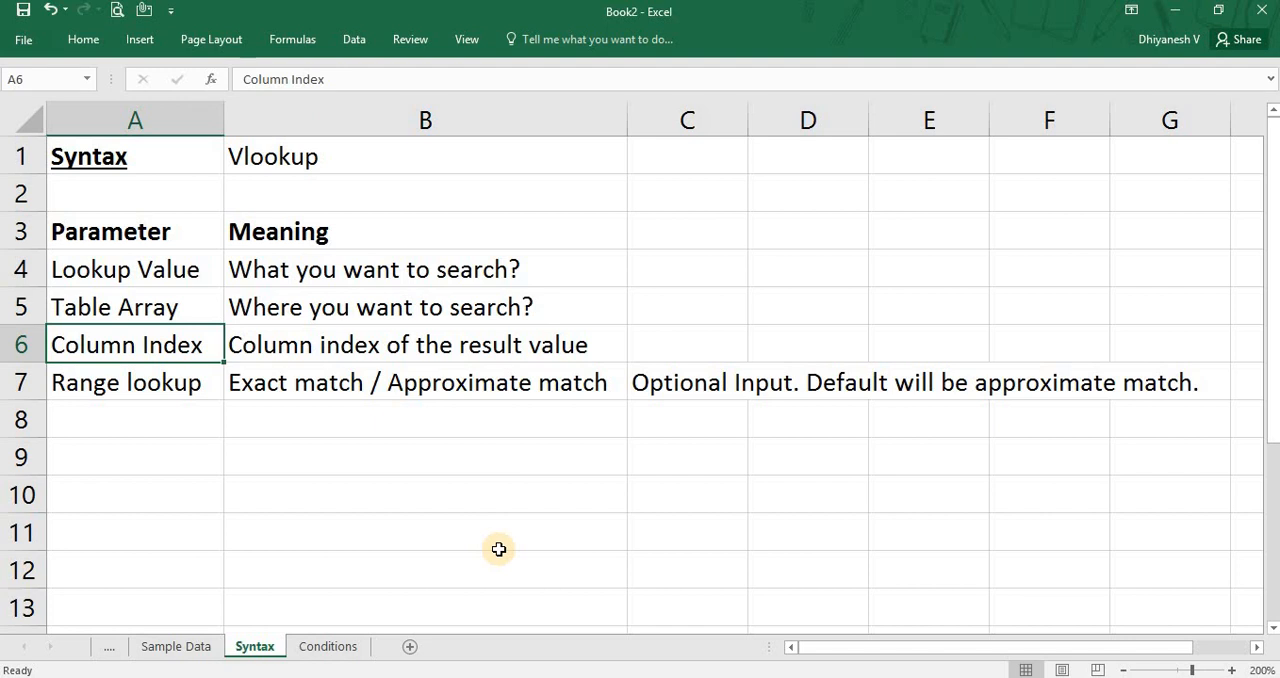
pyautogui.press('Right')
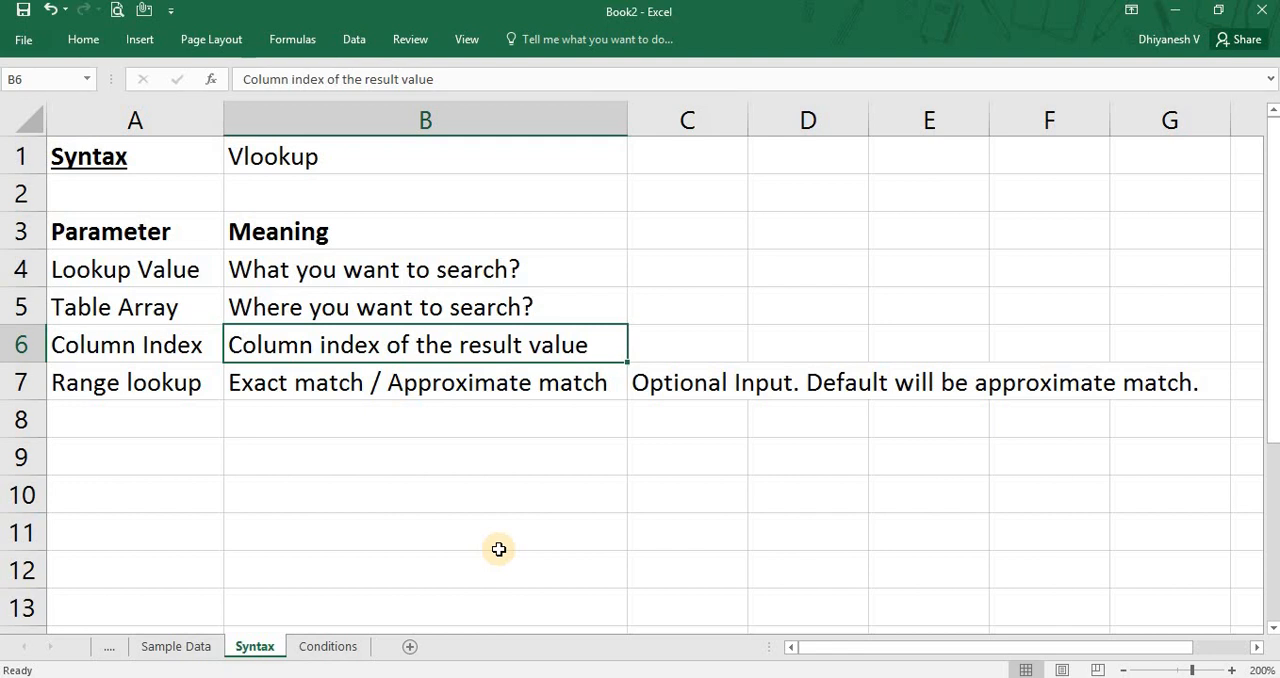
pyautogui.press('Down')
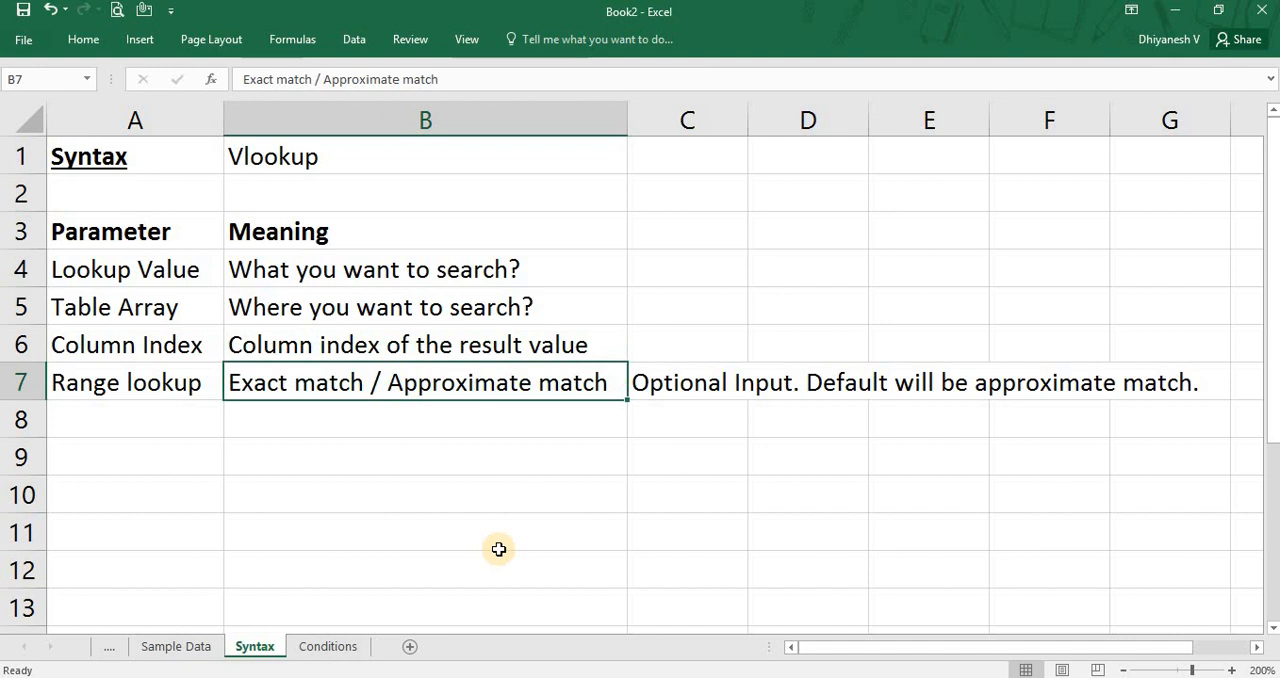